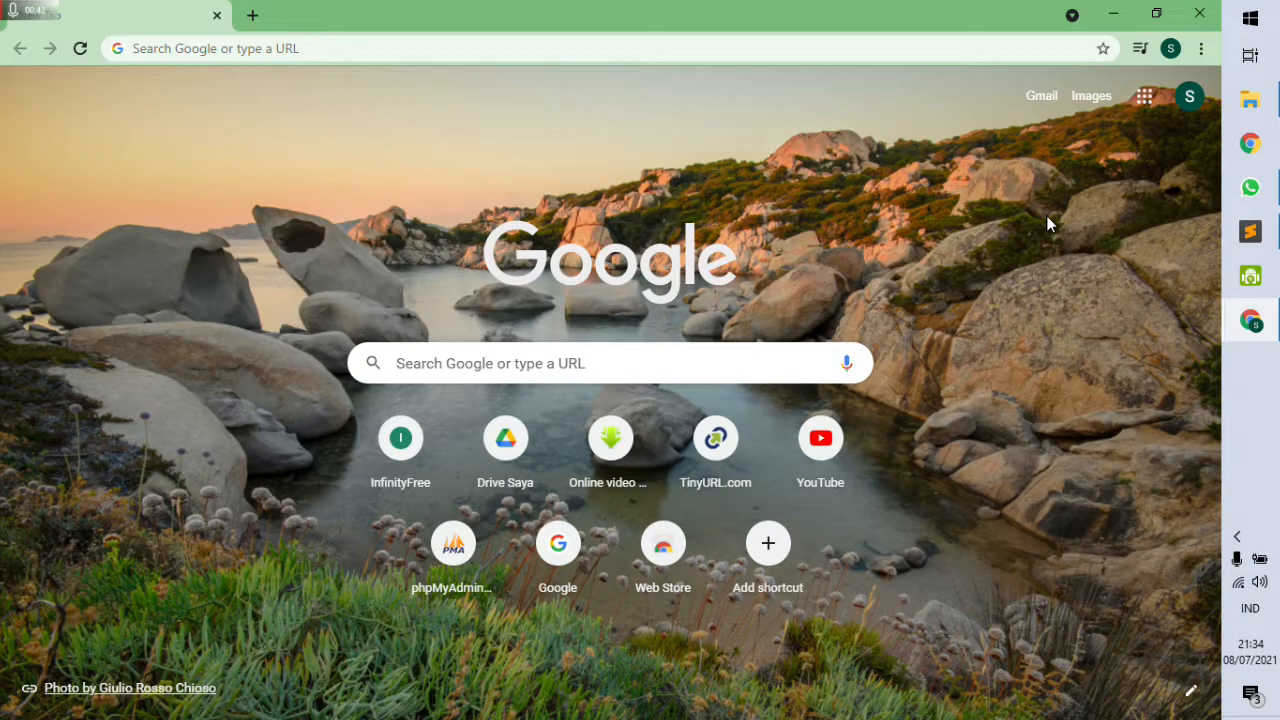
Confirm the signed-in Google account, then launch Google Classroom from the Google apps grid.
{"action": "left_click", "coordinate": [1189, 97]}
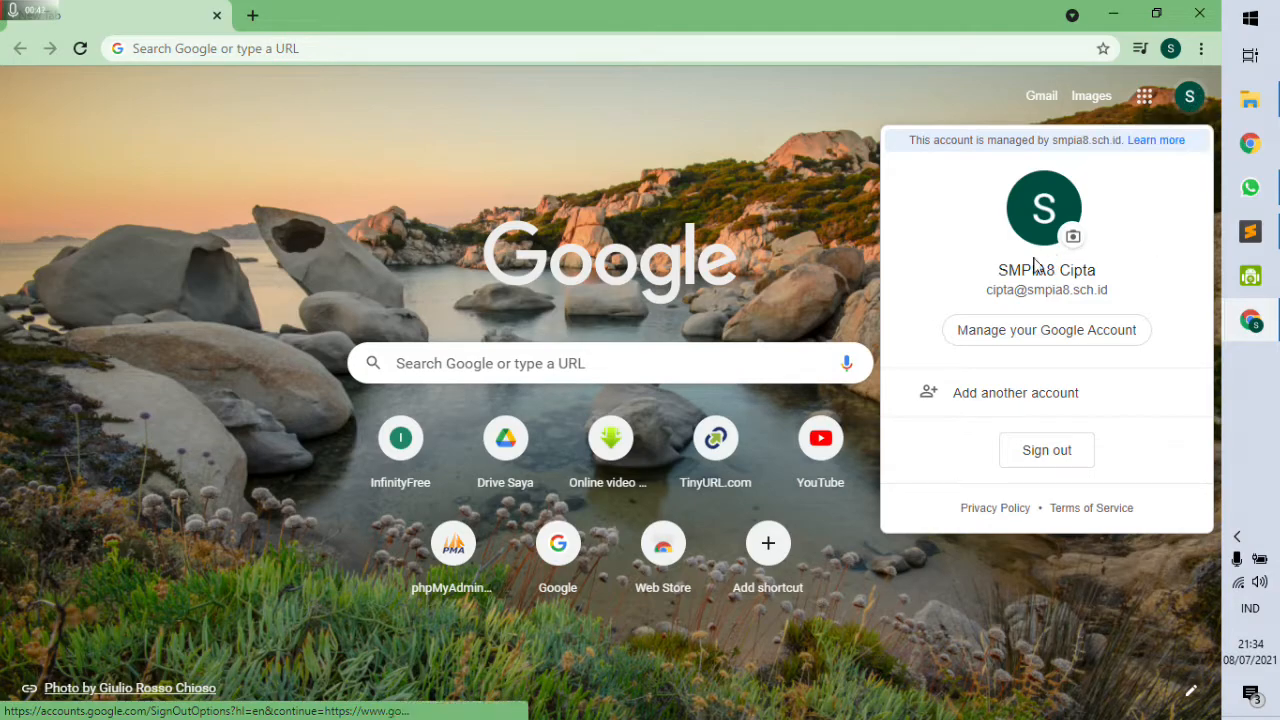
{"action": "left_click_drag", "start_coordinate": [1010, 291], "coordinate": [1131, 298]}
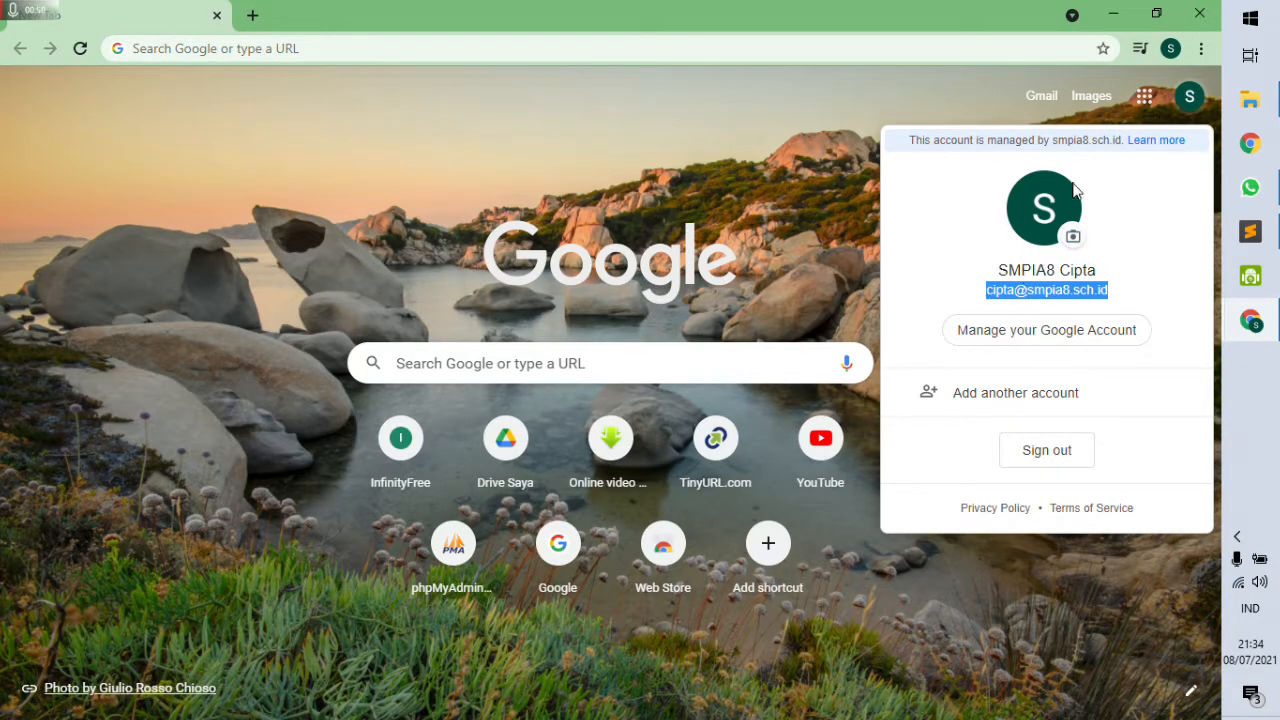
{"action": "left_click", "coordinate": [799, 155]}
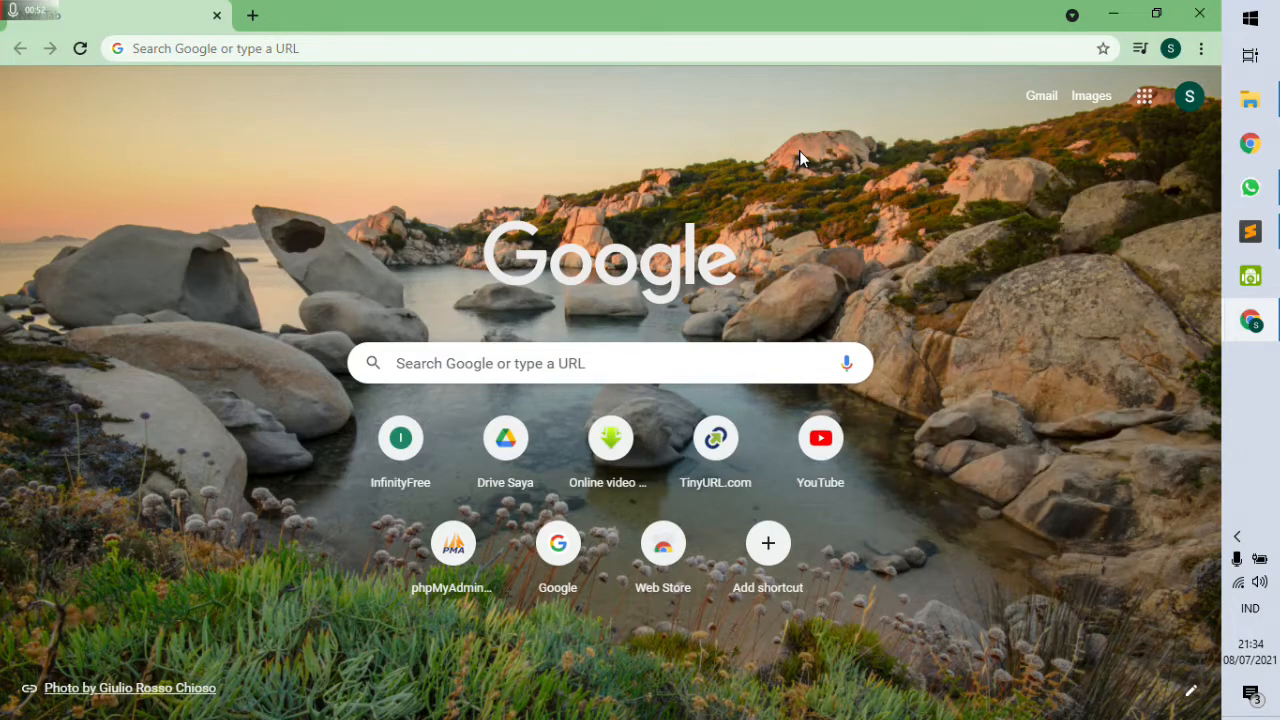
{"action": "left_click", "coordinate": [1145, 98]}
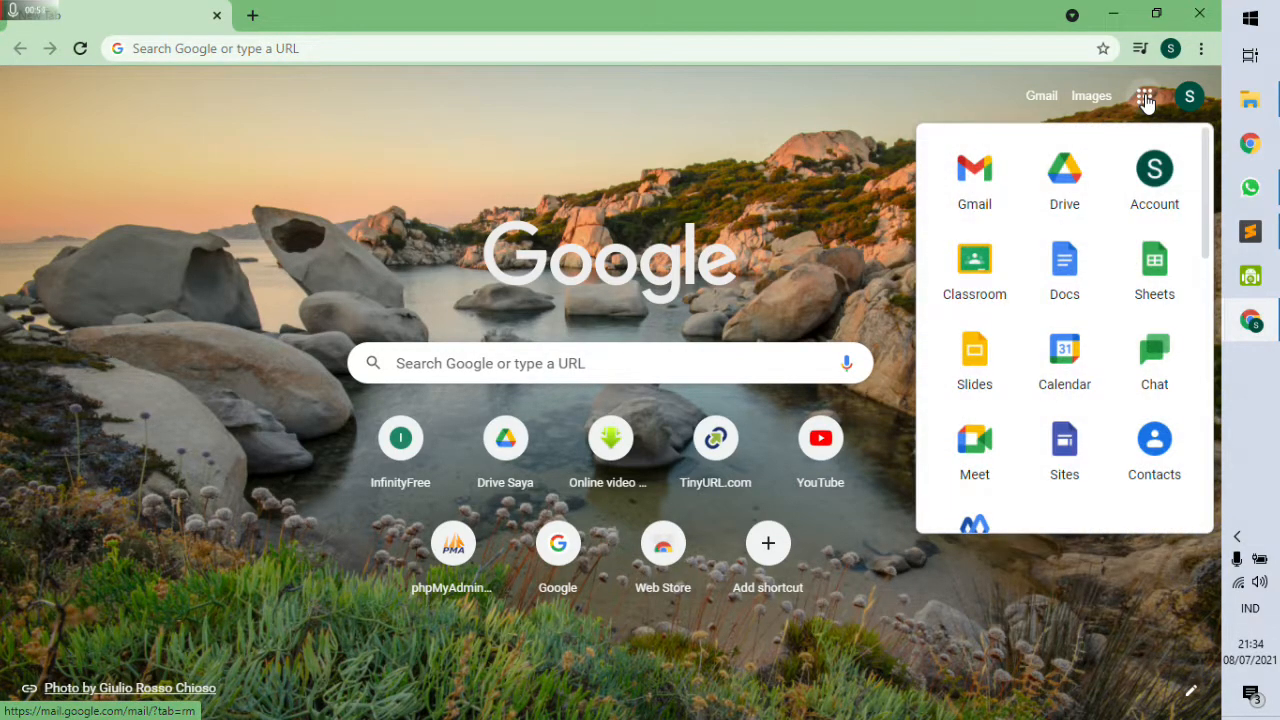
{"action": "left_click", "coordinate": [970, 272]}
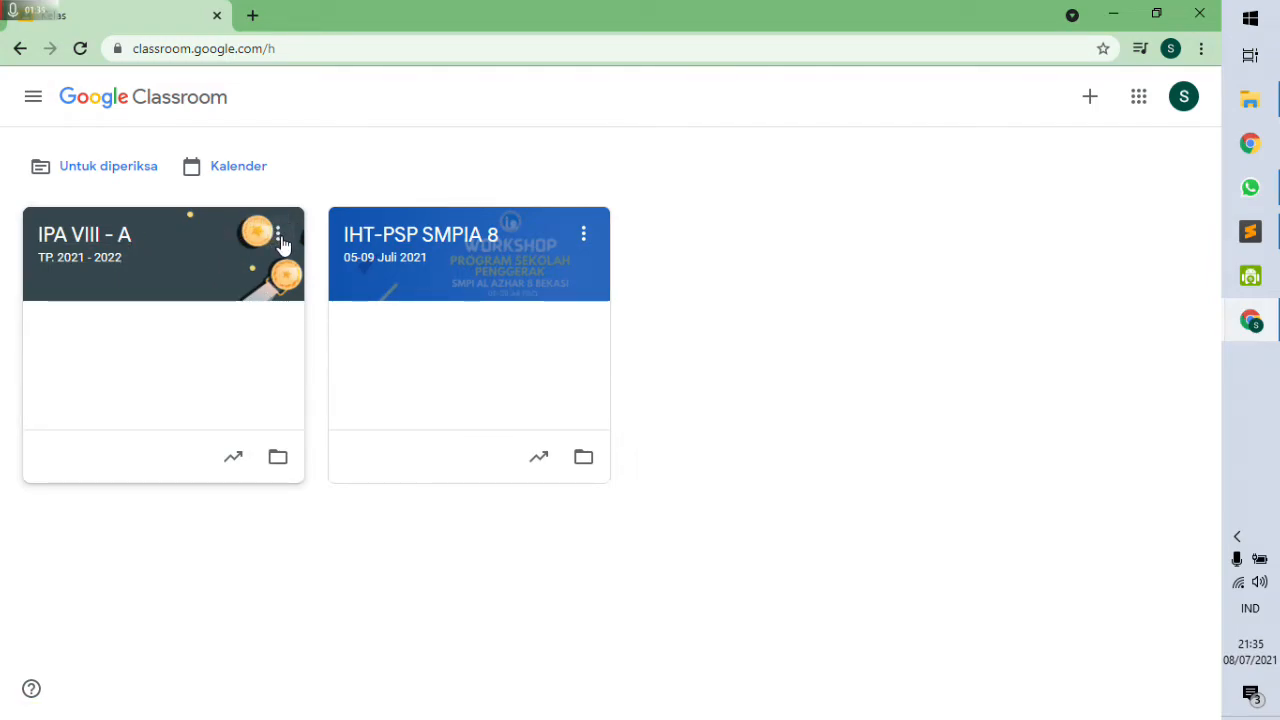
Archive the IPA VIII - A class from its card menu and confirm with Arsip.
{"action": "left_click", "coordinate": [279, 238]}
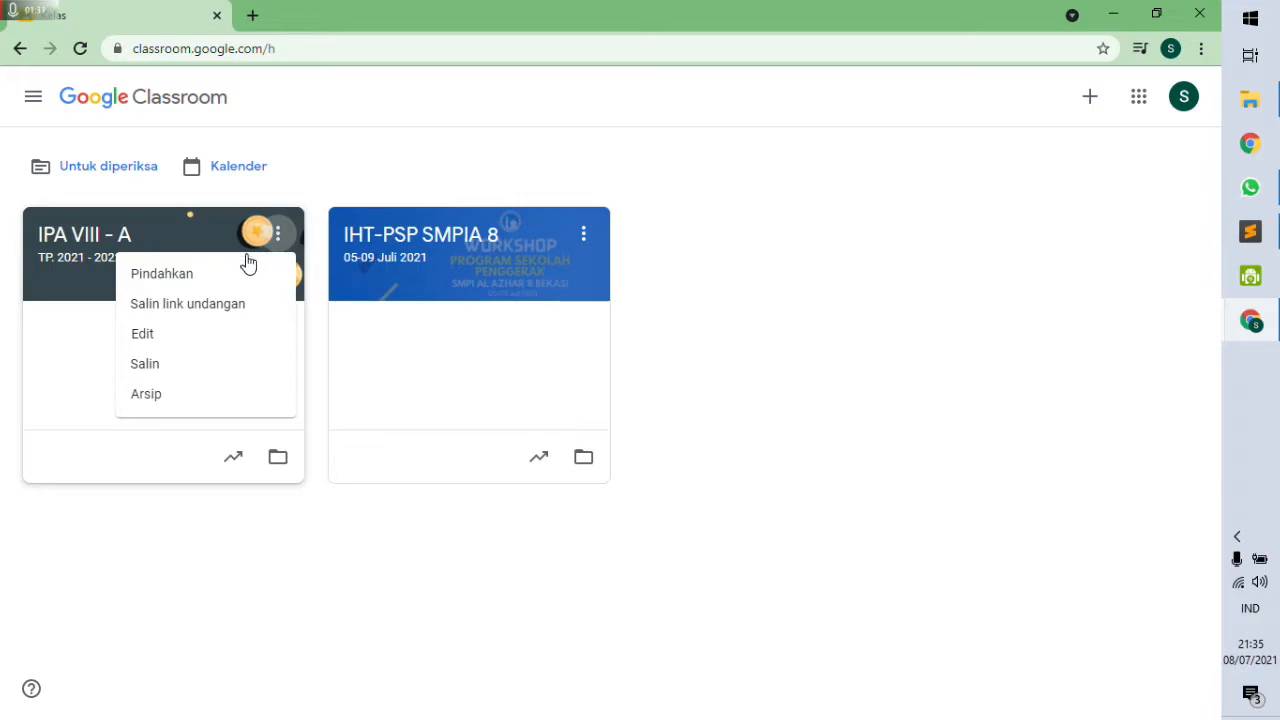
{"action": "left_click", "coordinate": [662, 239]}
{"action": "left_click", "coordinate": [587, 238]}
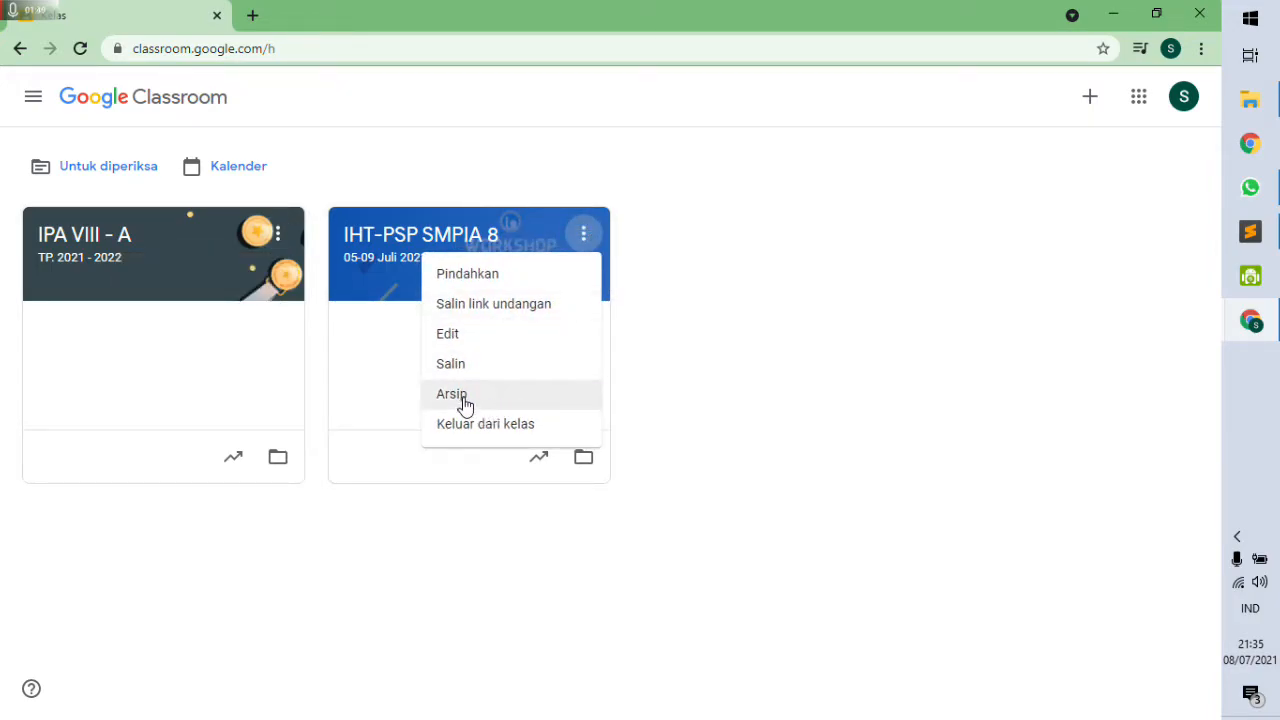
{"action": "left_click", "coordinate": [366, 171]}
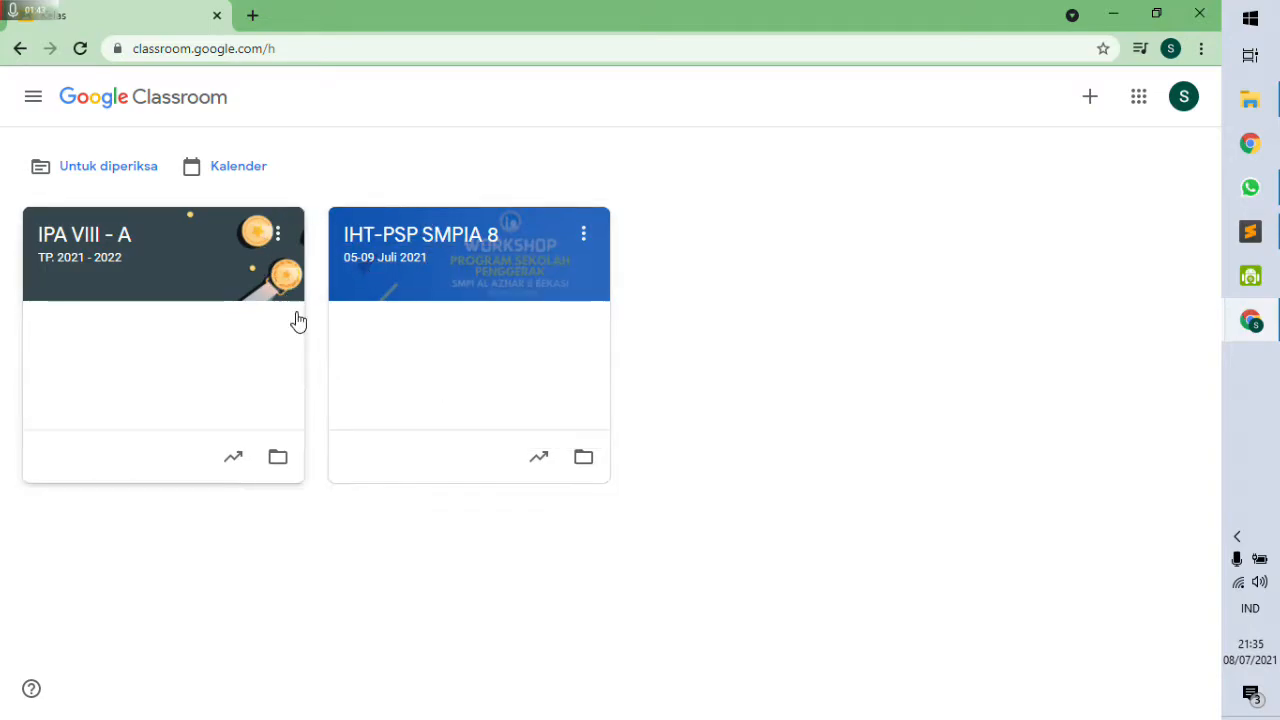
{"action": "left_click", "coordinate": [284, 238]}
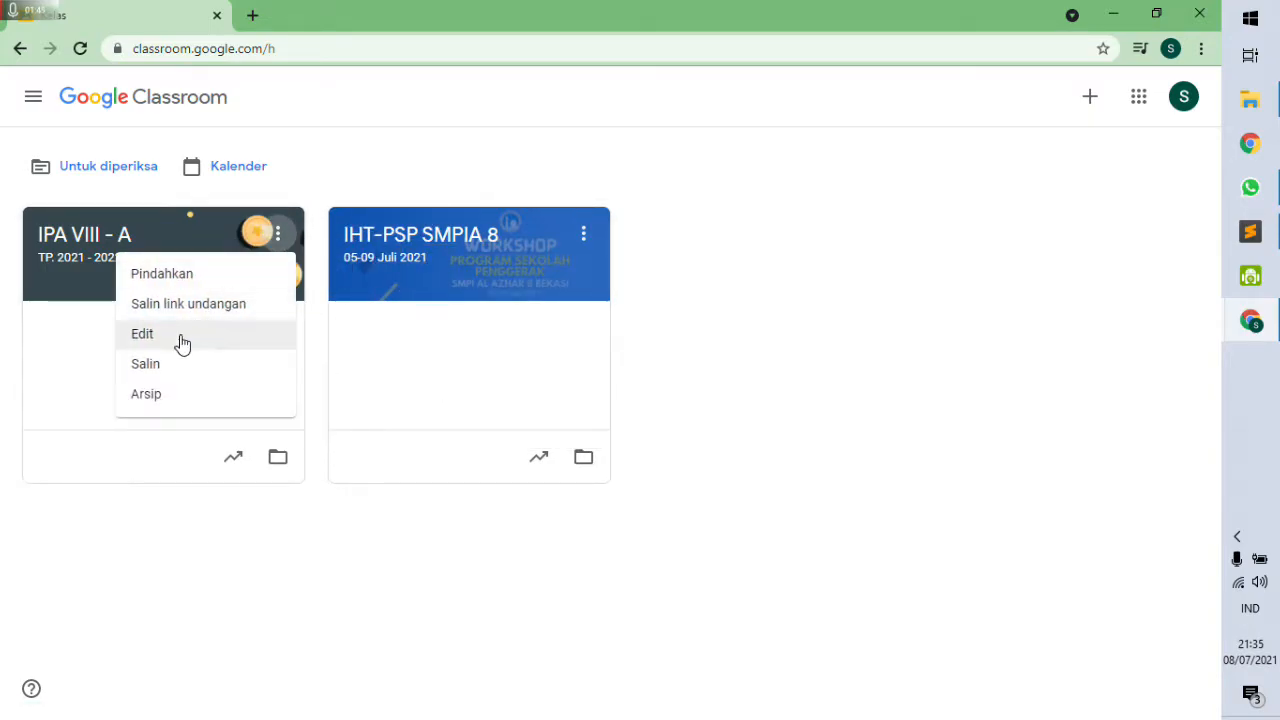
{"action": "left_click", "coordinate": [171, 396]}
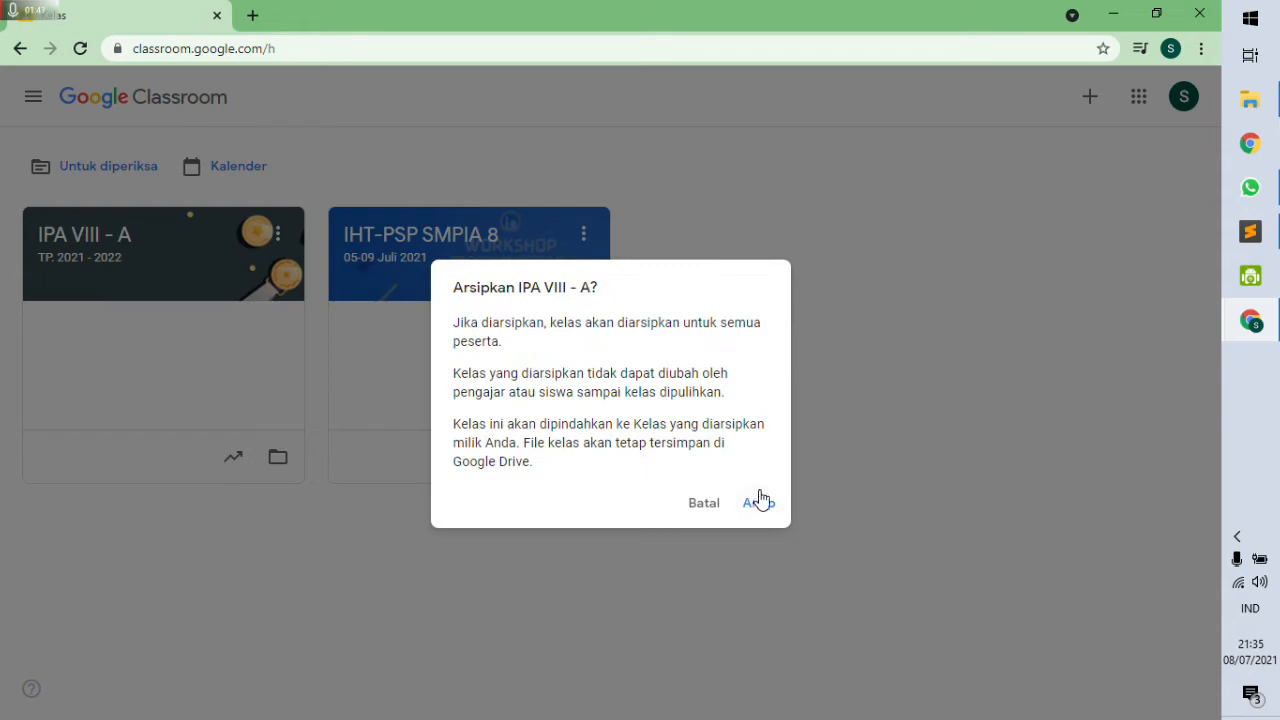
{"action": "left_click", "coordinate": [760, 505]}
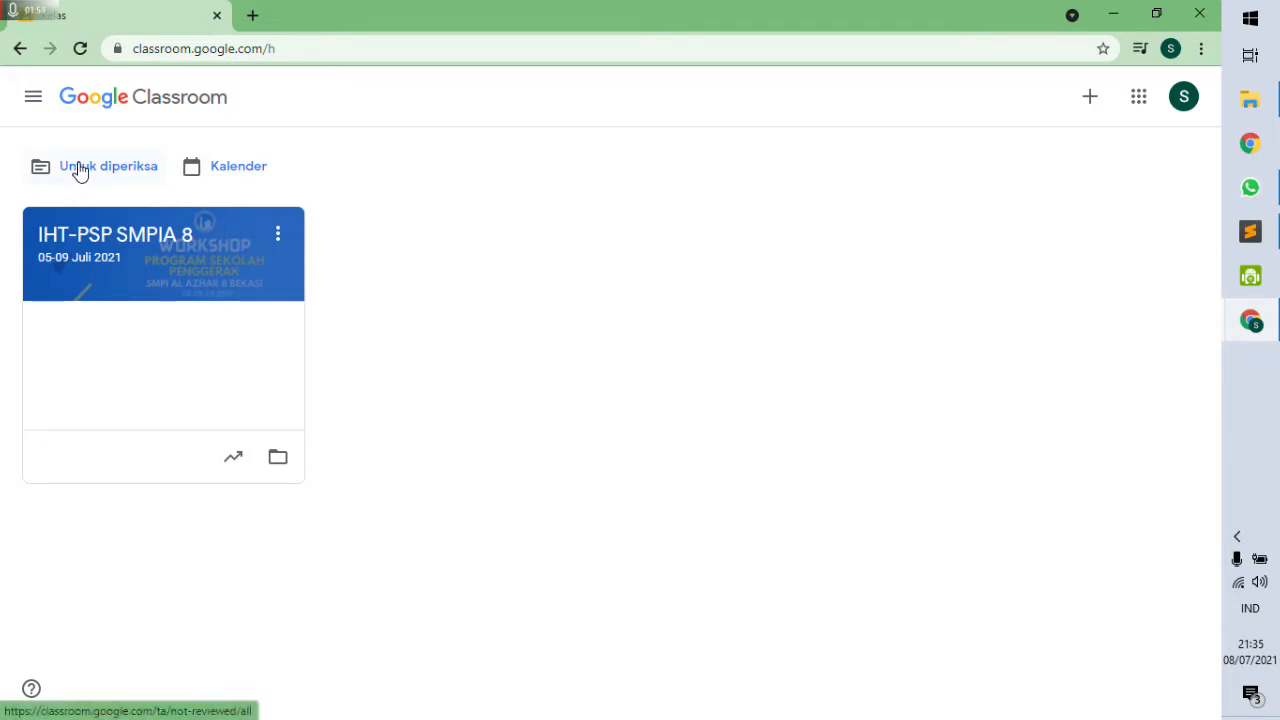
{"action": "left_click", "coordinate": [118, 172]}
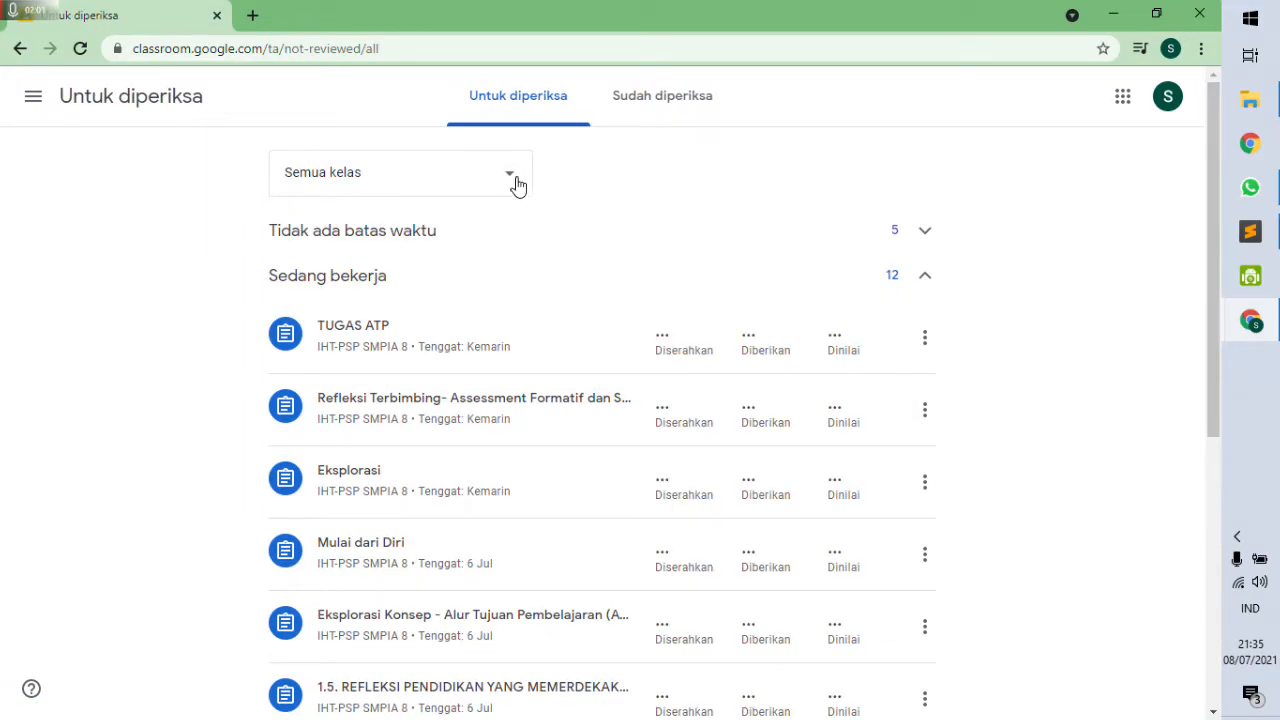
{"action": "scroll", "coordinate": [794, 457], "scroll_direction": "down", "scroll_amount": 5}
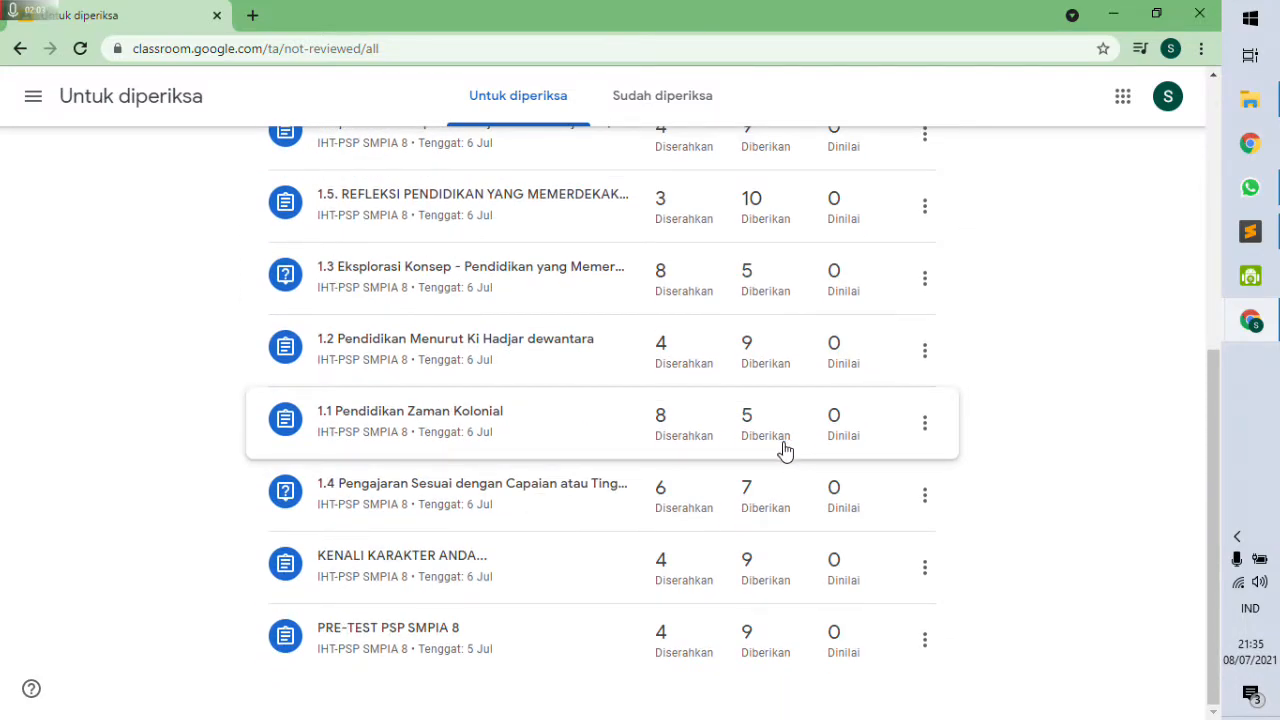
{"action": "scroll", "coordinate": [785, 452], "scroll_direction": "up", "scroll_amount": 5}
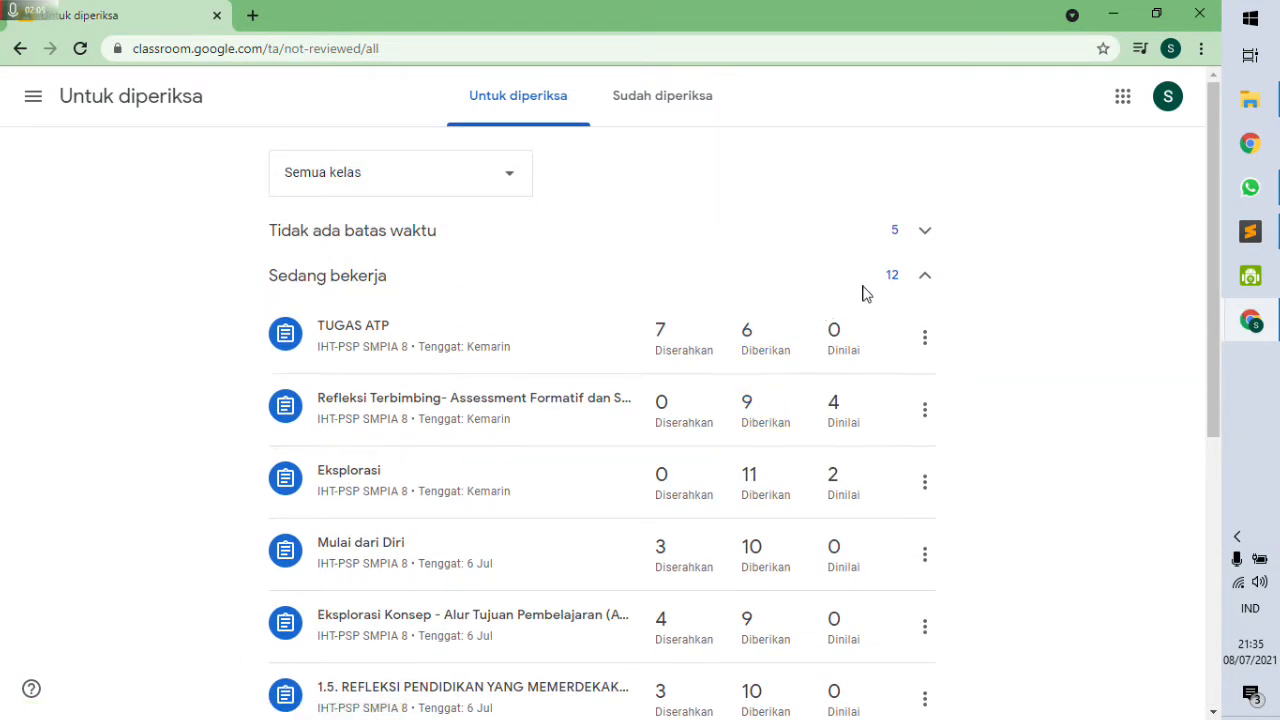
{"action": "left_click", "coordinate": [420, 176]}
{"action": "left_click", "coordinate": [323, 240]}
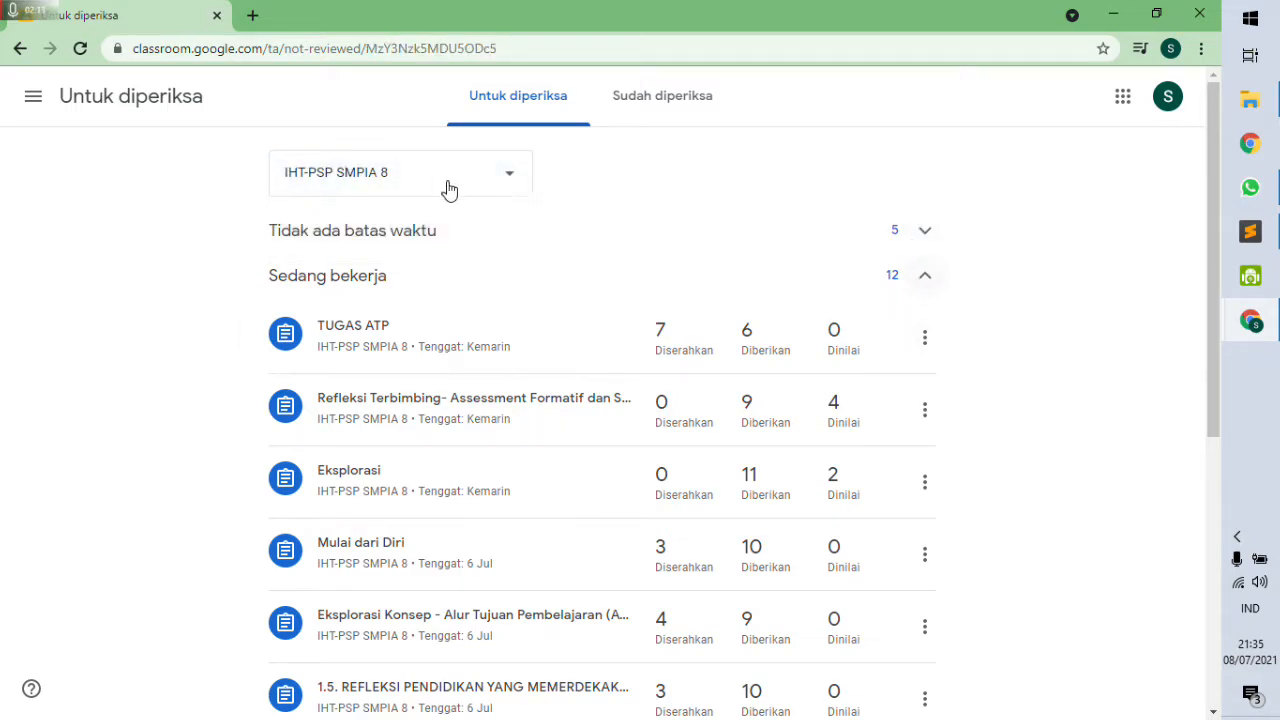
{"action": "left_click", "coordinate": [35, 100]}
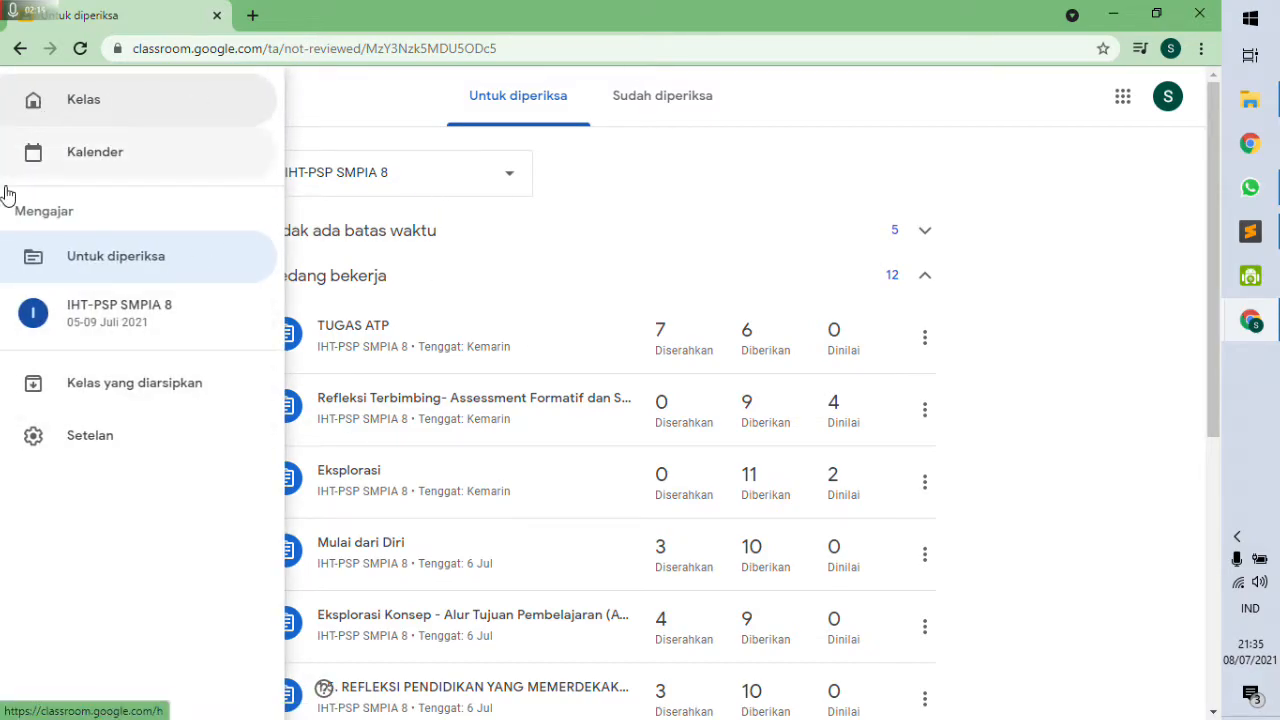
{"action": "left_click", "coordinate": [69, 100]}
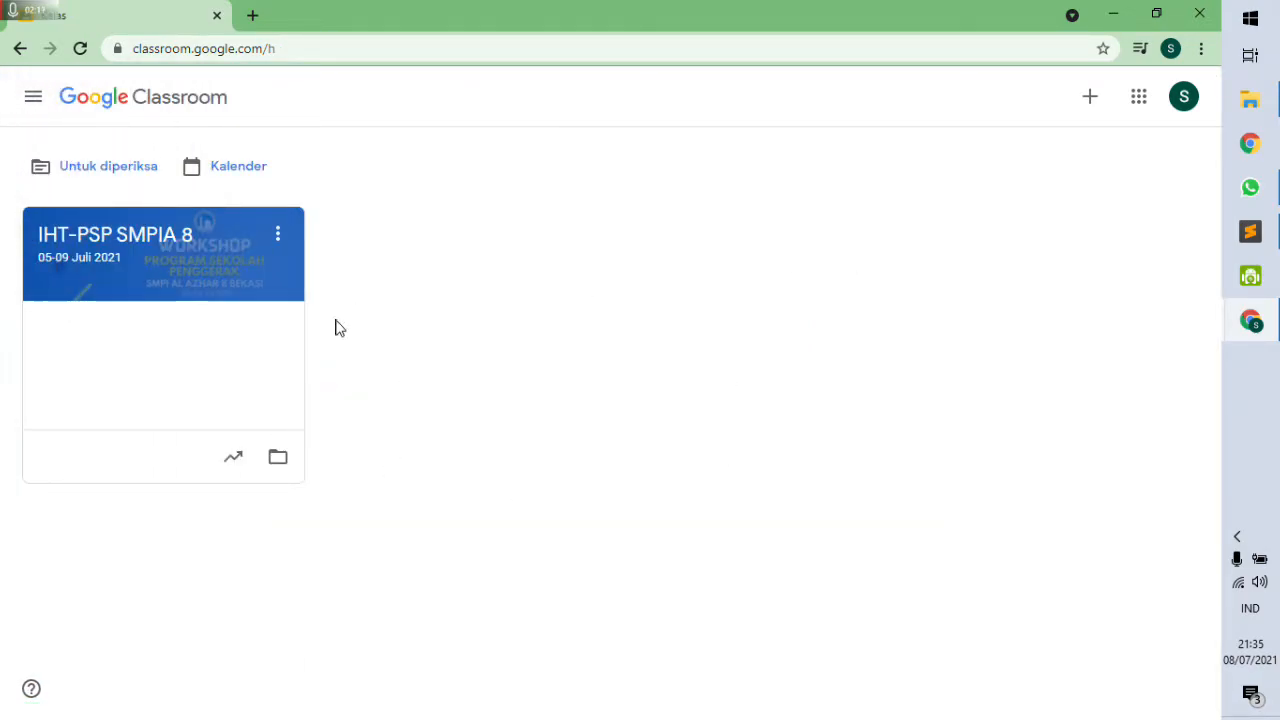
Go to Kelas yang diarsipkan and open the old archived 9A class.
{"action": "left_click", "coordinate": [34, 100]}
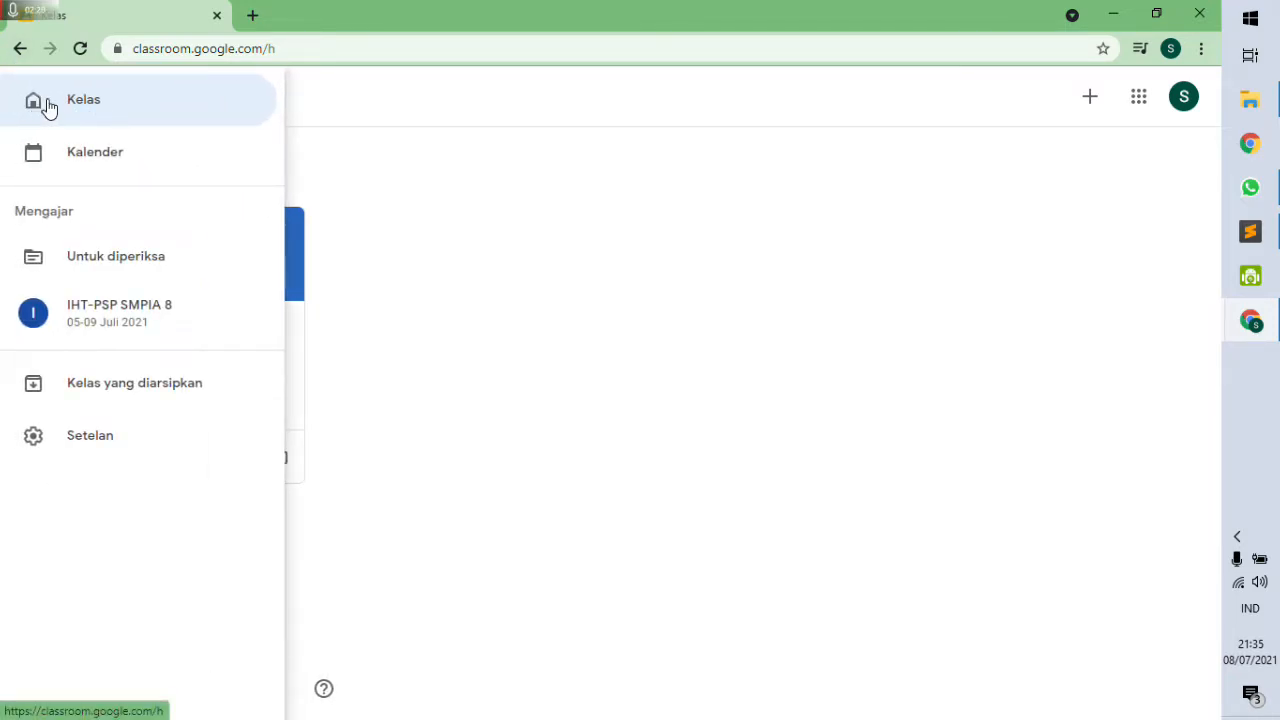
{"action": "left_click", "coordinate": [118, 388]}
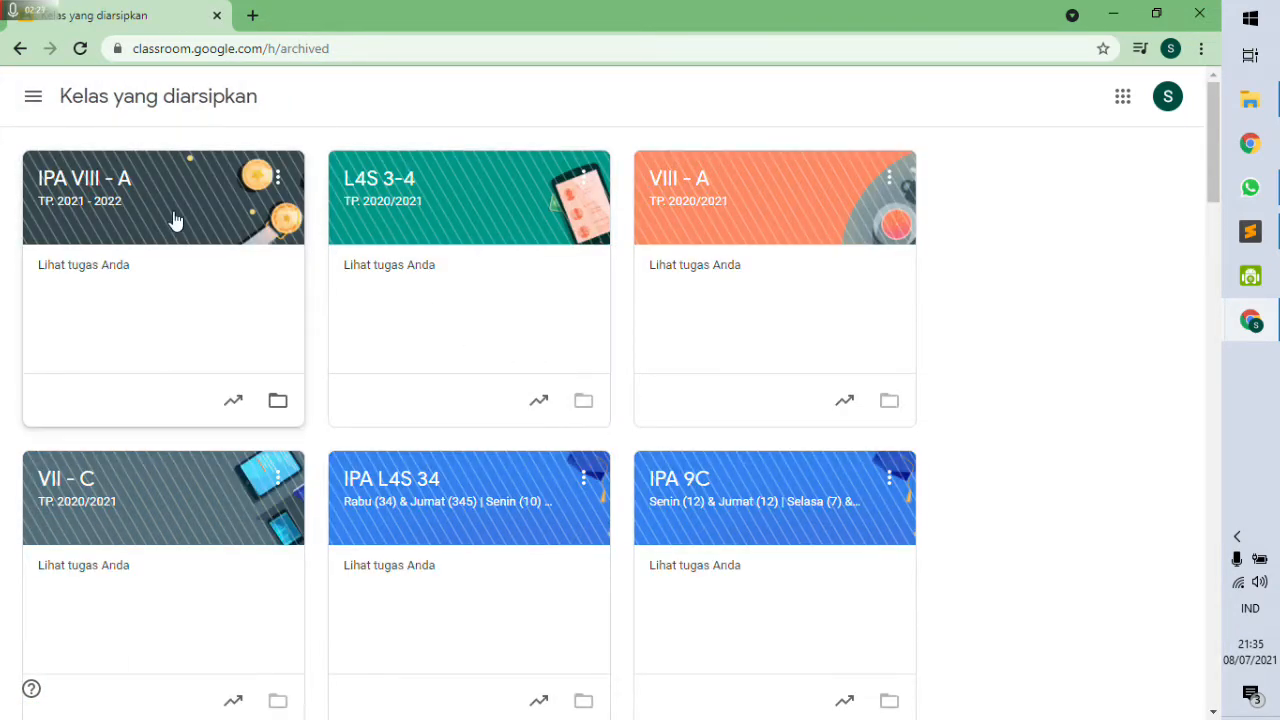
{"action": "scroll", "coordinate": [423, 296], "scroll_direction": "down", "scroll_amount": 15}
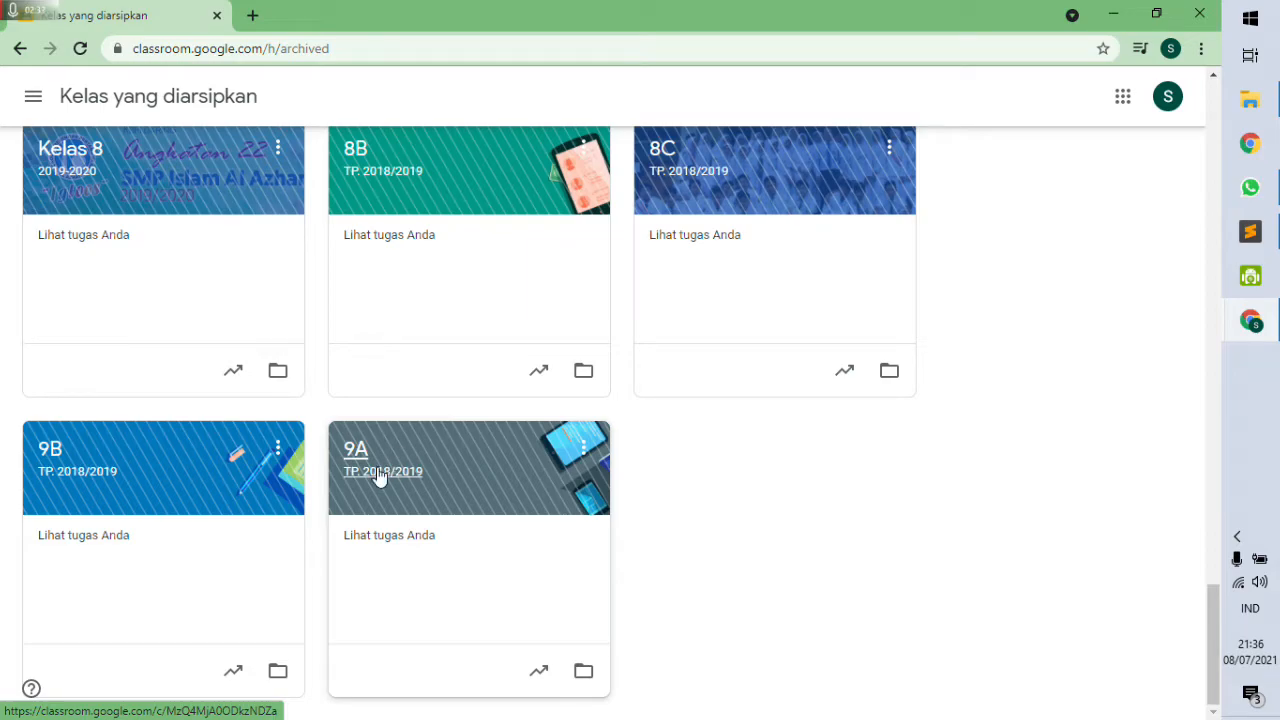
{"action": "left_click", "coordinate": [380, 472]}
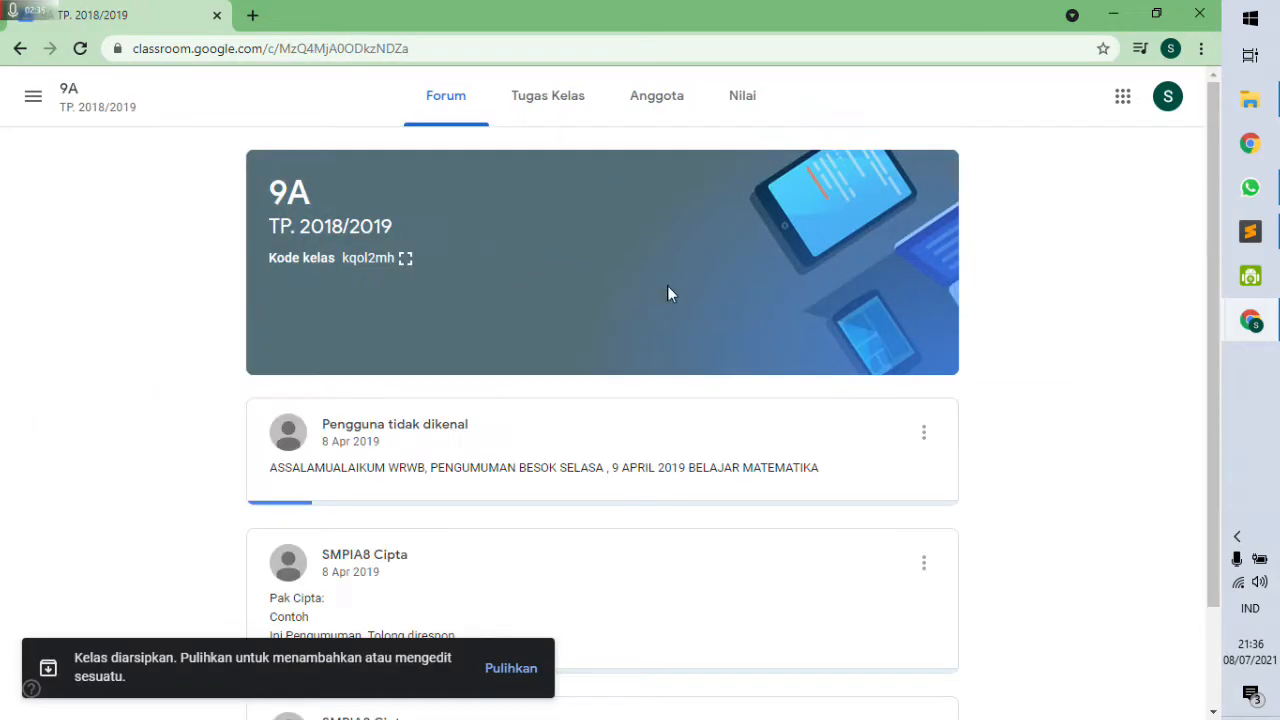
Return to the archived classes list, with IPA VIII - A at the top.
{"action": "scroll", "coordinate": [450, 494], "scroll_direction": "down", "scroll_amount": 2}
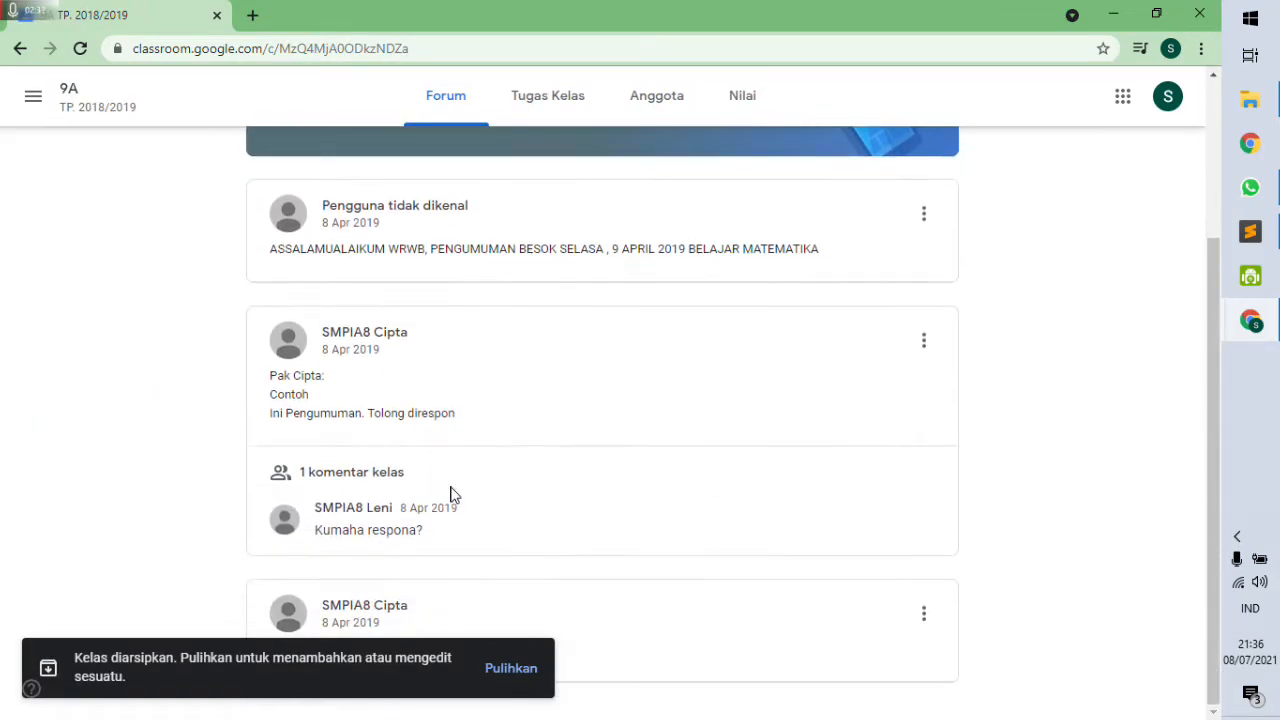
{"action": "scroll", "coordinate": [493, 455], "scroll_direction": "down", "scroll_amount": 1}
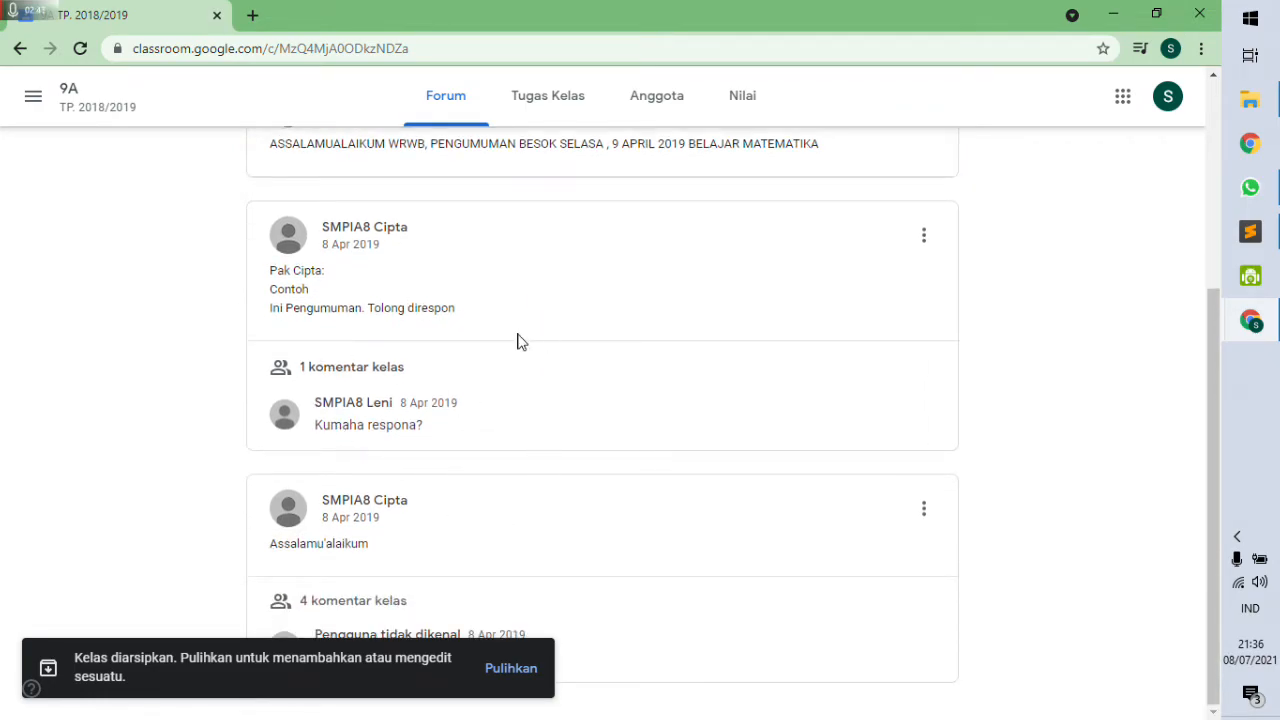
{"action": "scroll", "coordinate": [517, 342], "scroll_direction": "up", "scroll_amount": 3}
{"action": "left_click", "coordinate": [33, 96]}
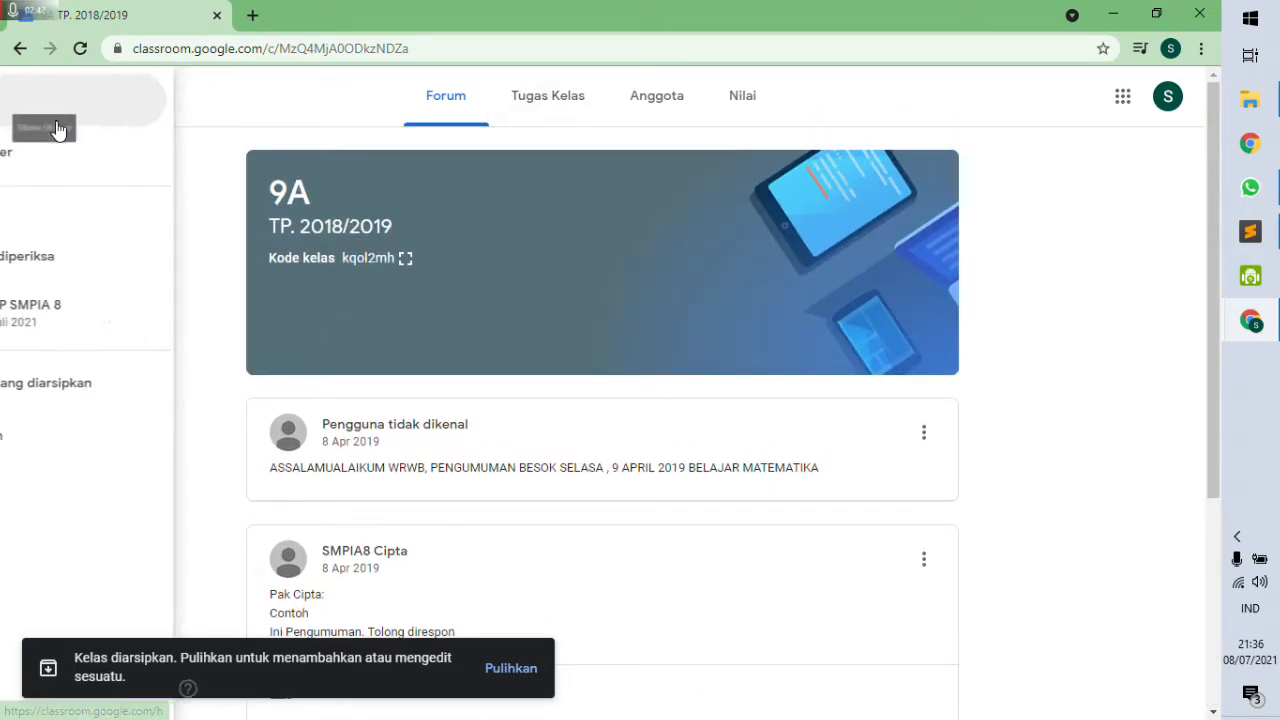
{"action": "left_click", "coordinate": [97, 390]}
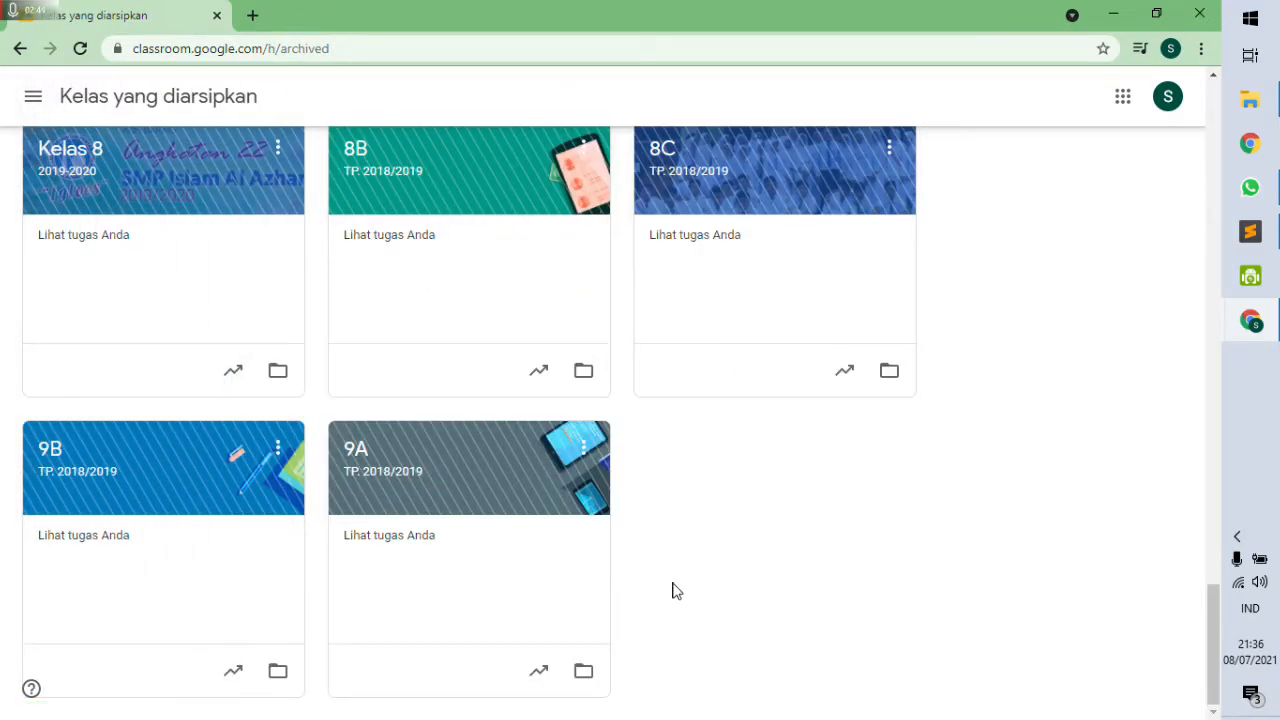
{"action": "scroll", "coordinate": [678, 420], "scroll_direction": "up", "scroll_amount": 15}
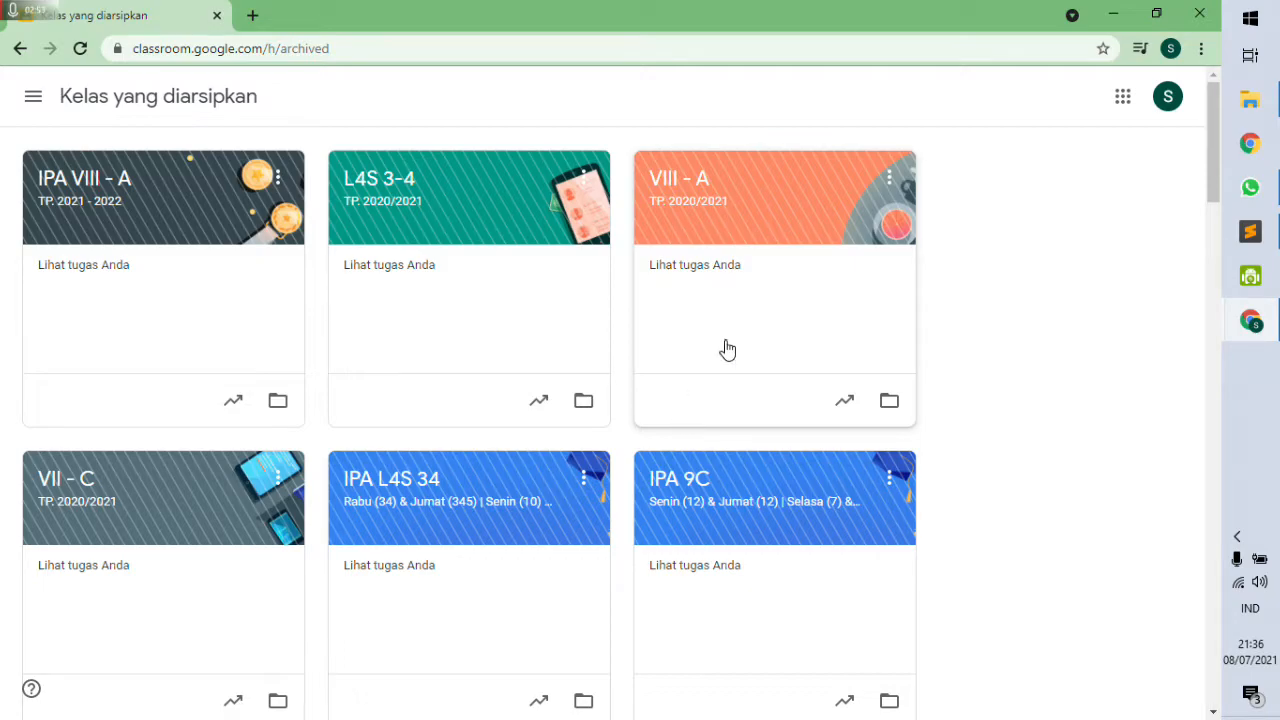
Check the class menus on the archived and active pages, ending on archived classes.
{"action": "left_click", "coordinate": [279, 184]}
{"action": "left_click", "coordinate": [994, 254]}
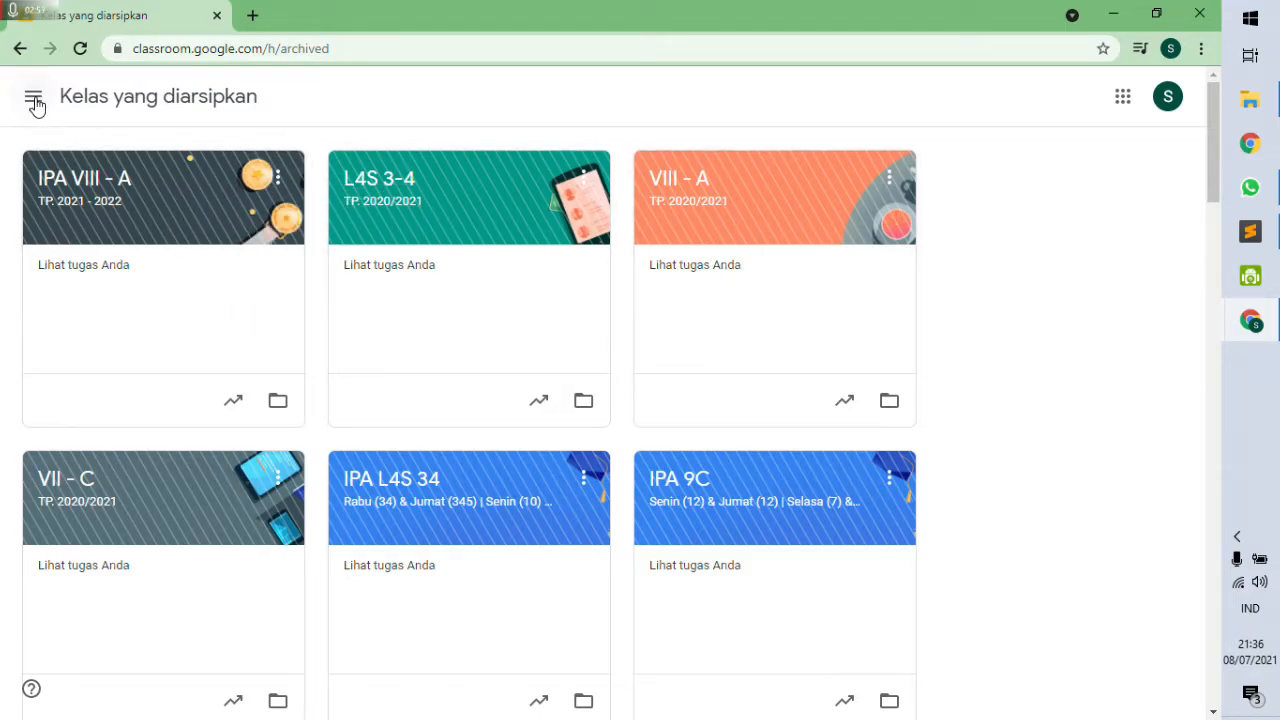
{"action": "left_click", "coordinate": [33, 97]}
{"action": "left_click", "coordinate": [68, 112]}
{"action": "left_click", "coordinate": [278, 234]}
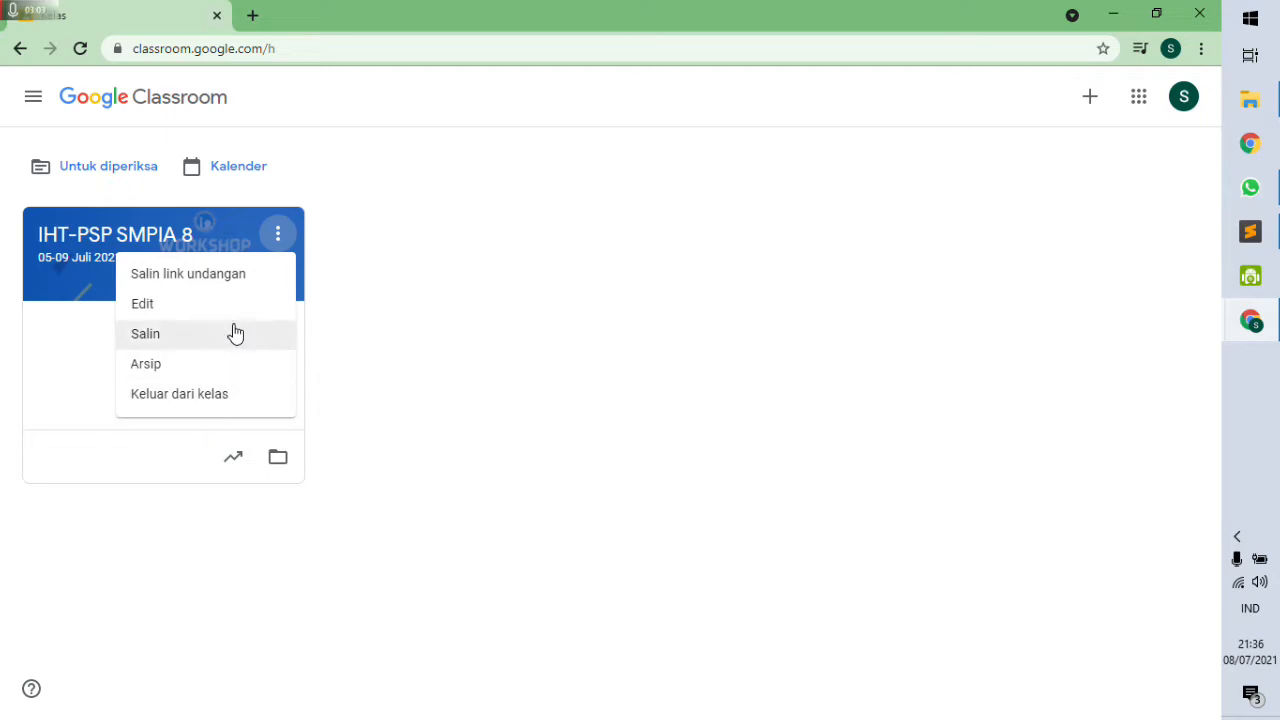
{"action": "left_click", "coordinate": [410, 368]}
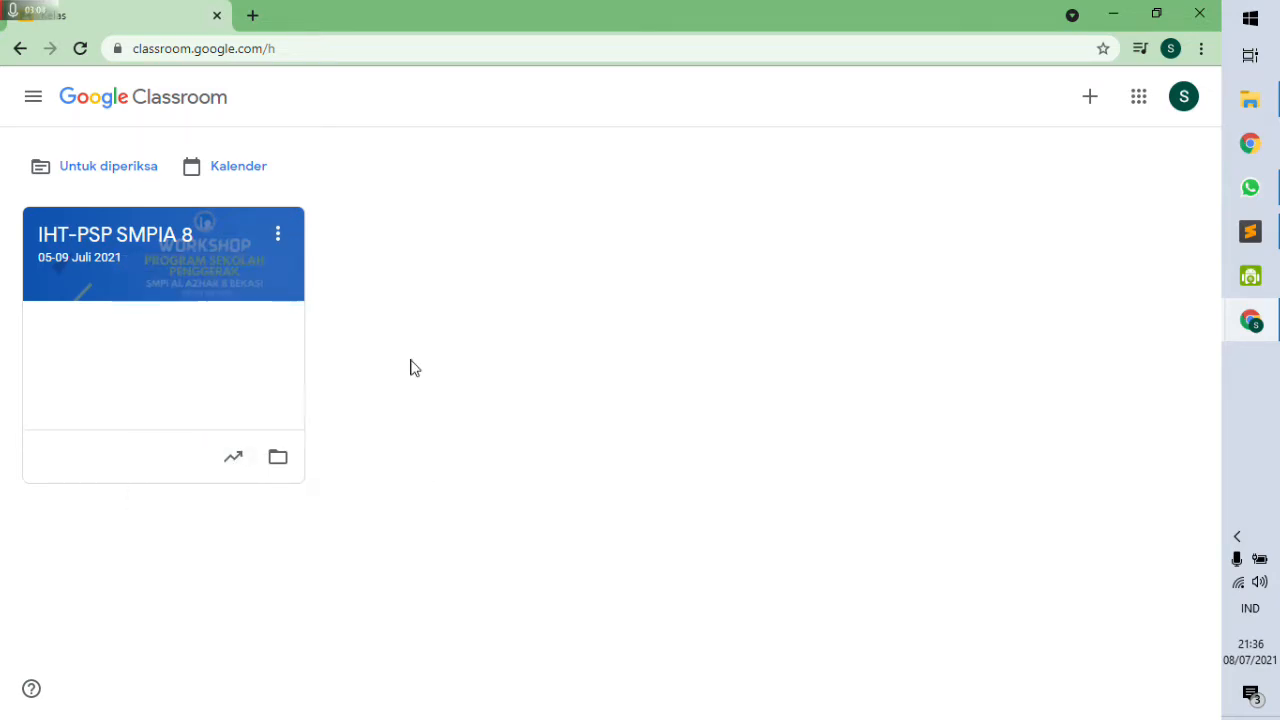
{"action": "left_click", "coordinate": [33, 97]}
{"action": "left_click", "coordinate": [110, 392]}
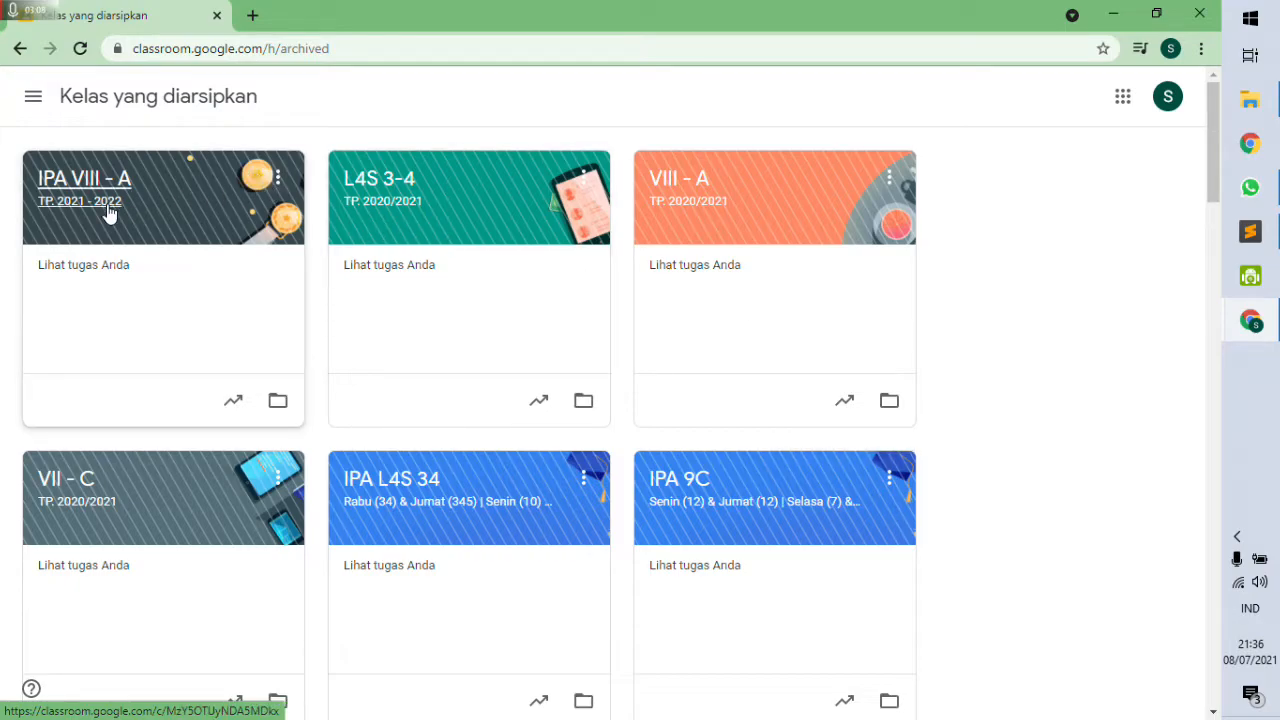
Permanently delete the archived IPA VIII - A class and return to the main class list.
{"action": "left_click", "coordinate": [278, 180]}
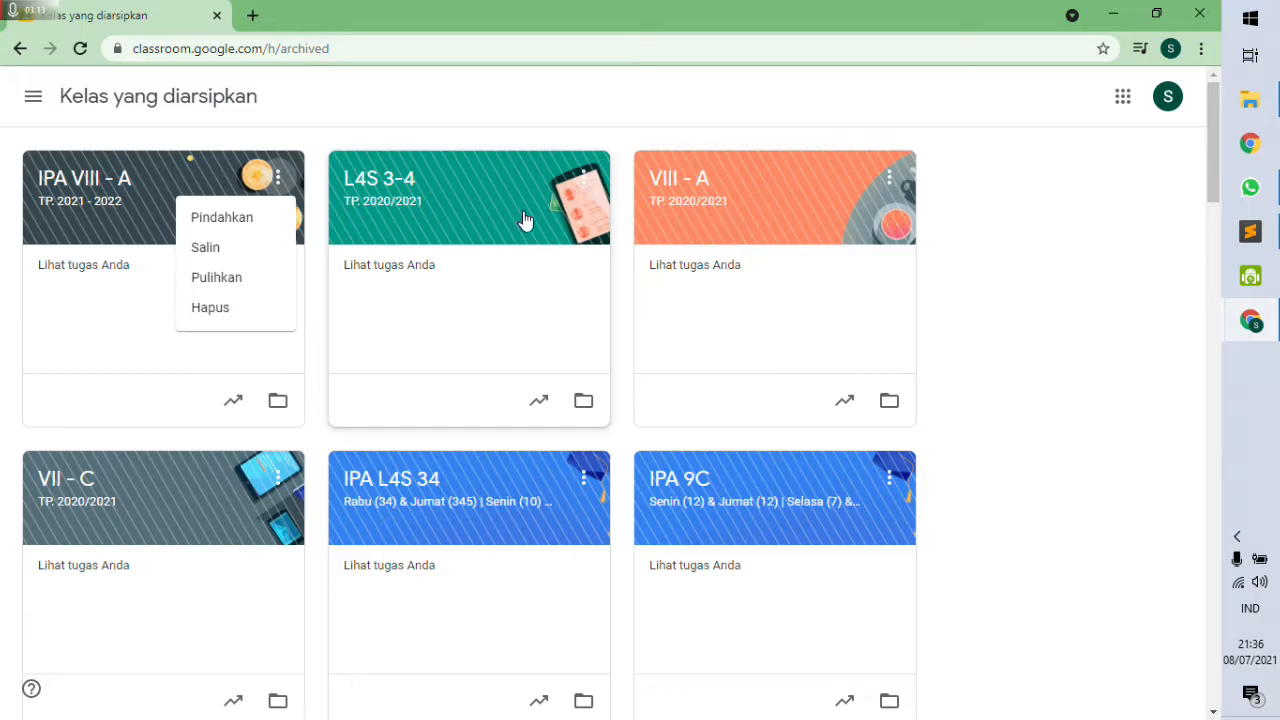
{"action": "left_click", "coordinate": [246, 312]}
{"action": "left_click", "coordinate": [705, 507]}
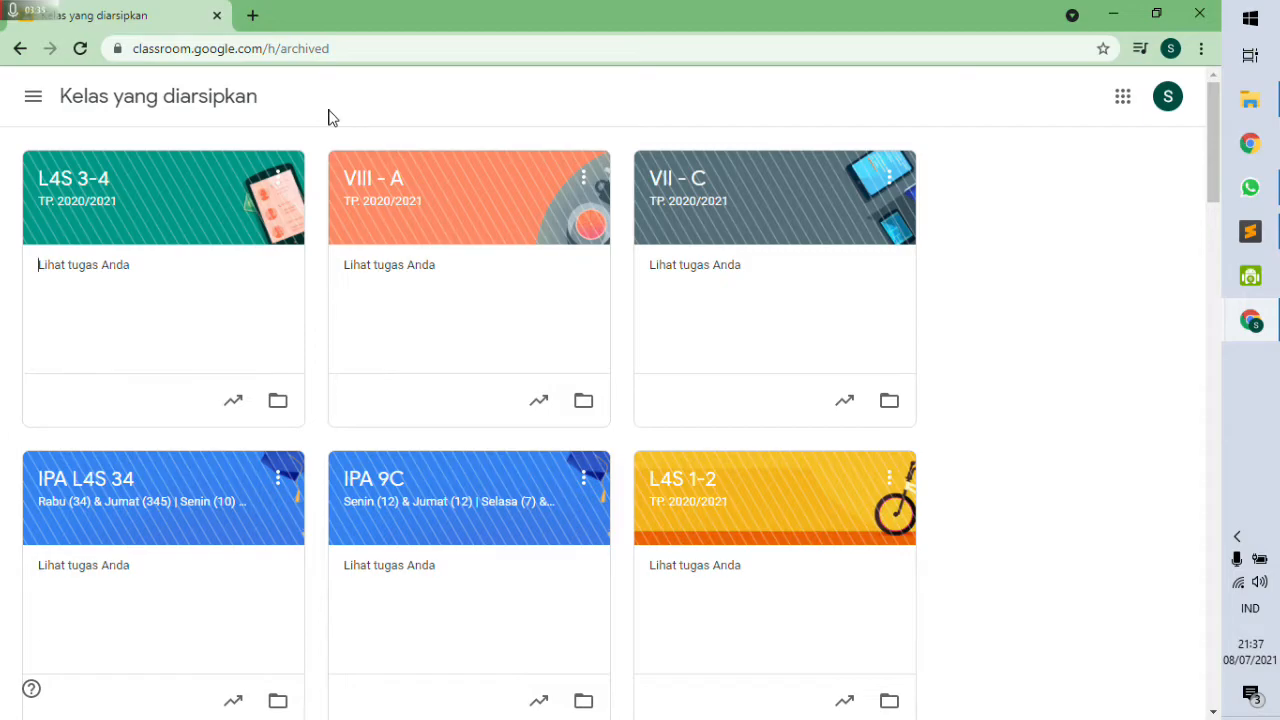
{"action": "left_click", "coordinate": [33, 96]}
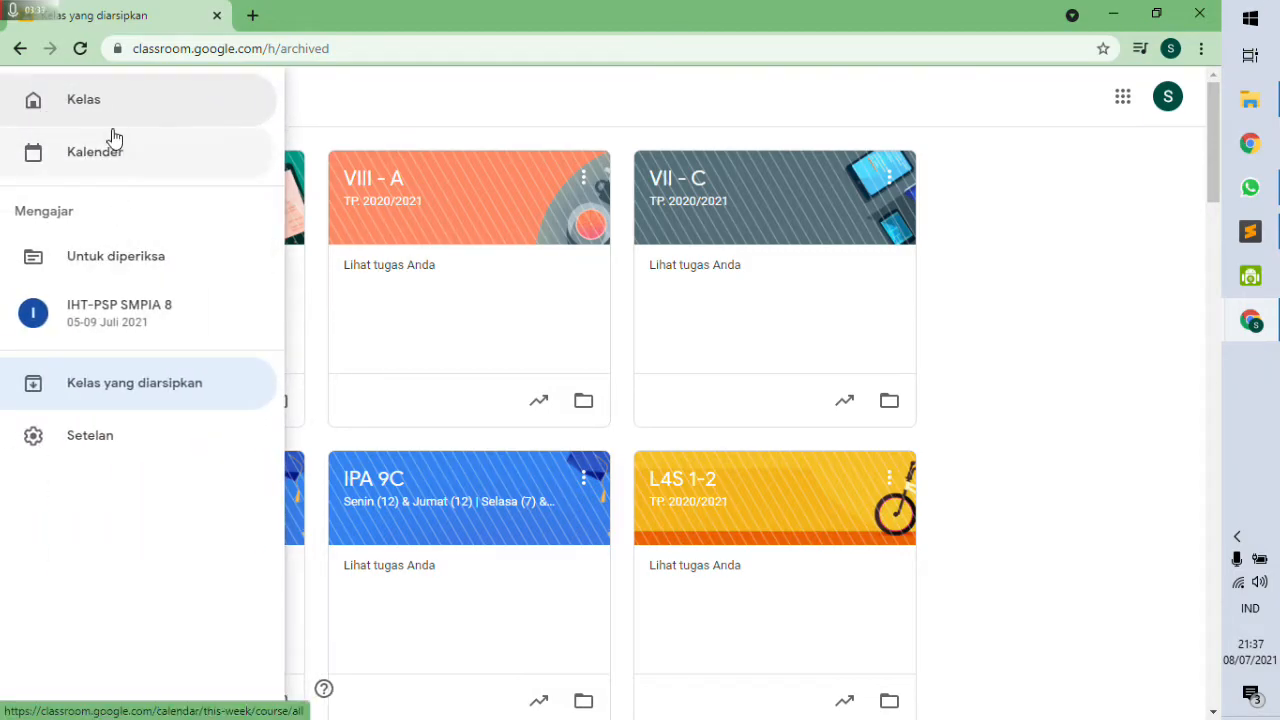
{"action": "left_click", "coordinate": [106, 101]}
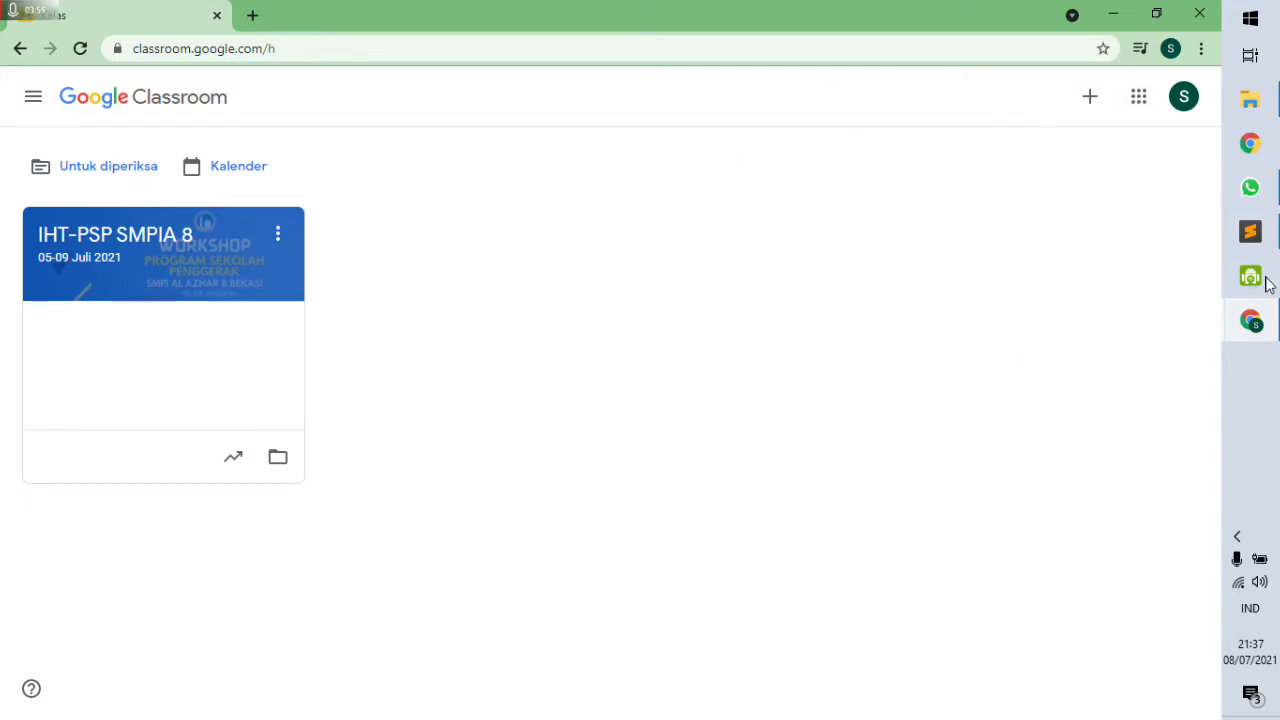
Start a new class via Buat kelas and type a draft name '21 IPA - Cipta'.
{"action": "left_click", "coordinate": [1090, 99]}
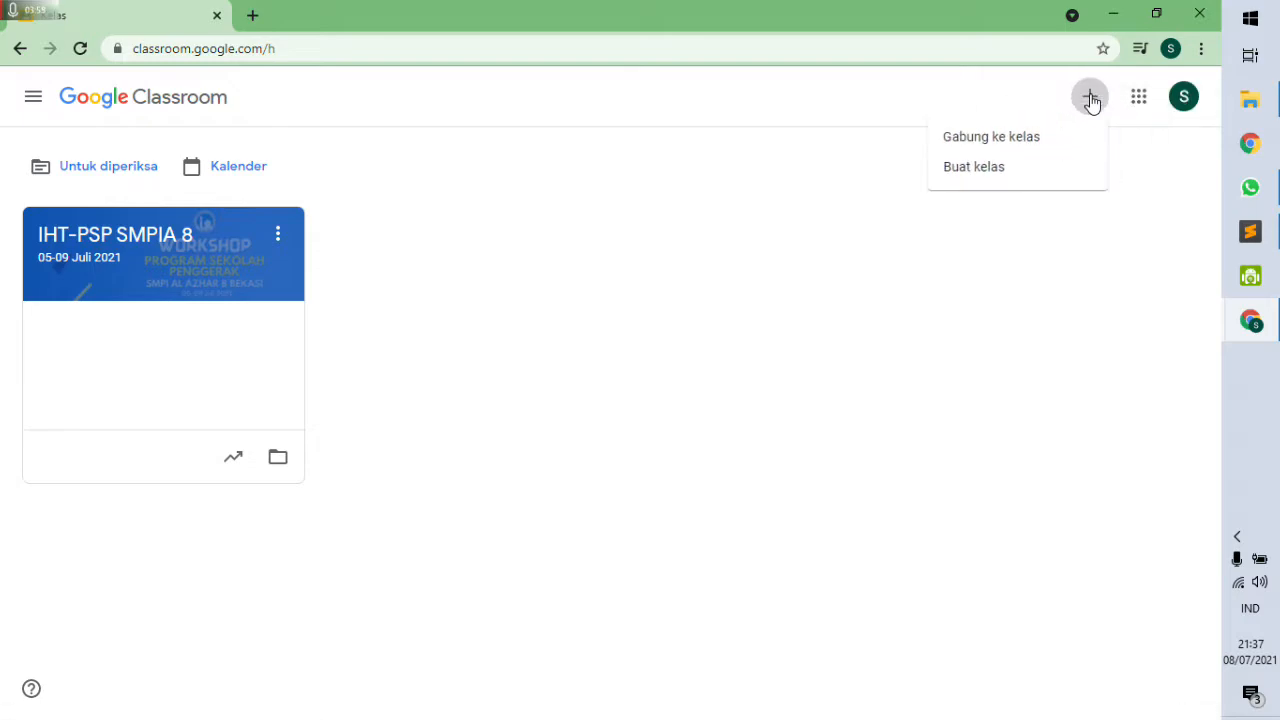
{"action": "left_click", "coordinate": [960, 168]}
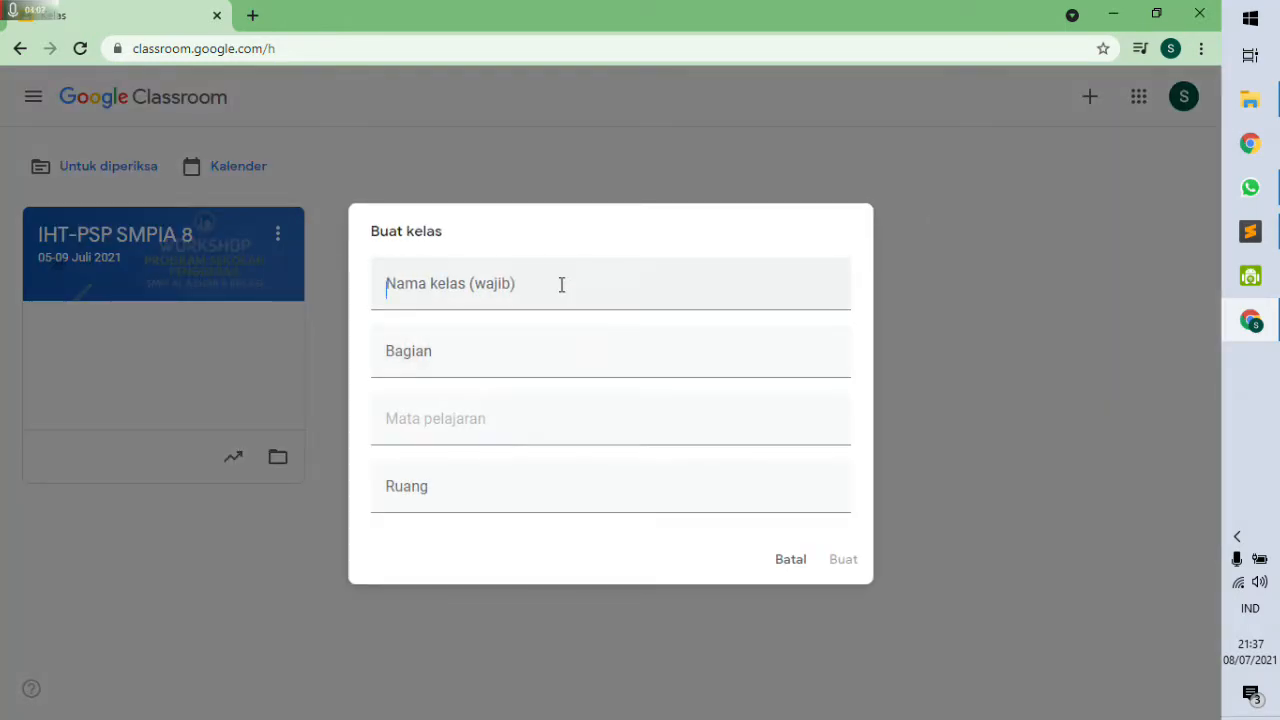
{"action": "left_click", "coordinate": [561, 284]}
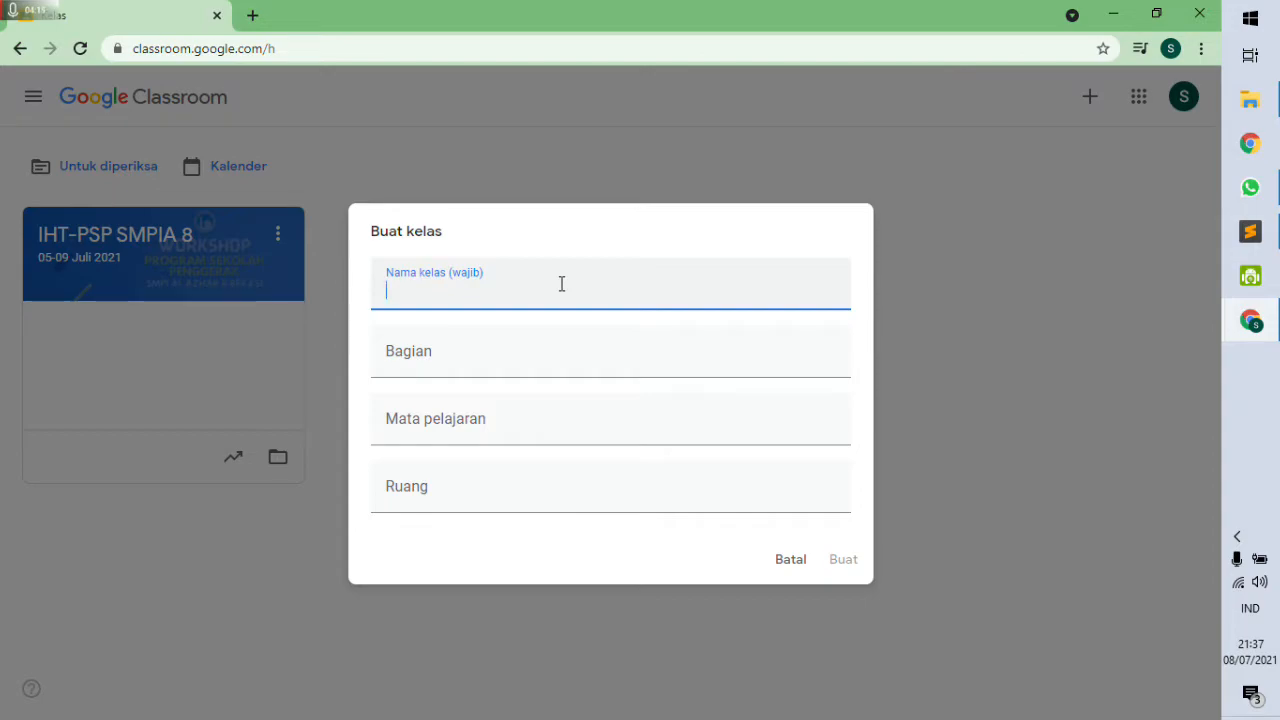
{"action": "type", "text": "21"}
{"action": "type", "text": "IPA"}
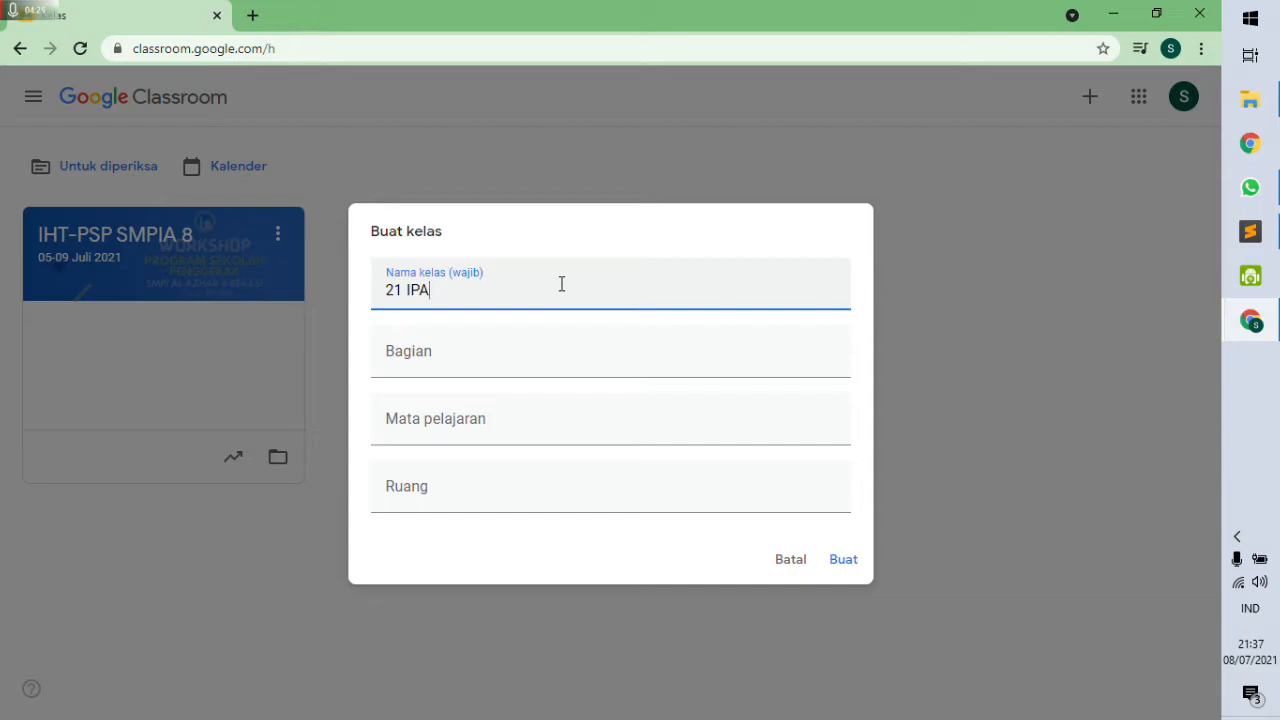
{"action": "type", "text": " - Cipta"}
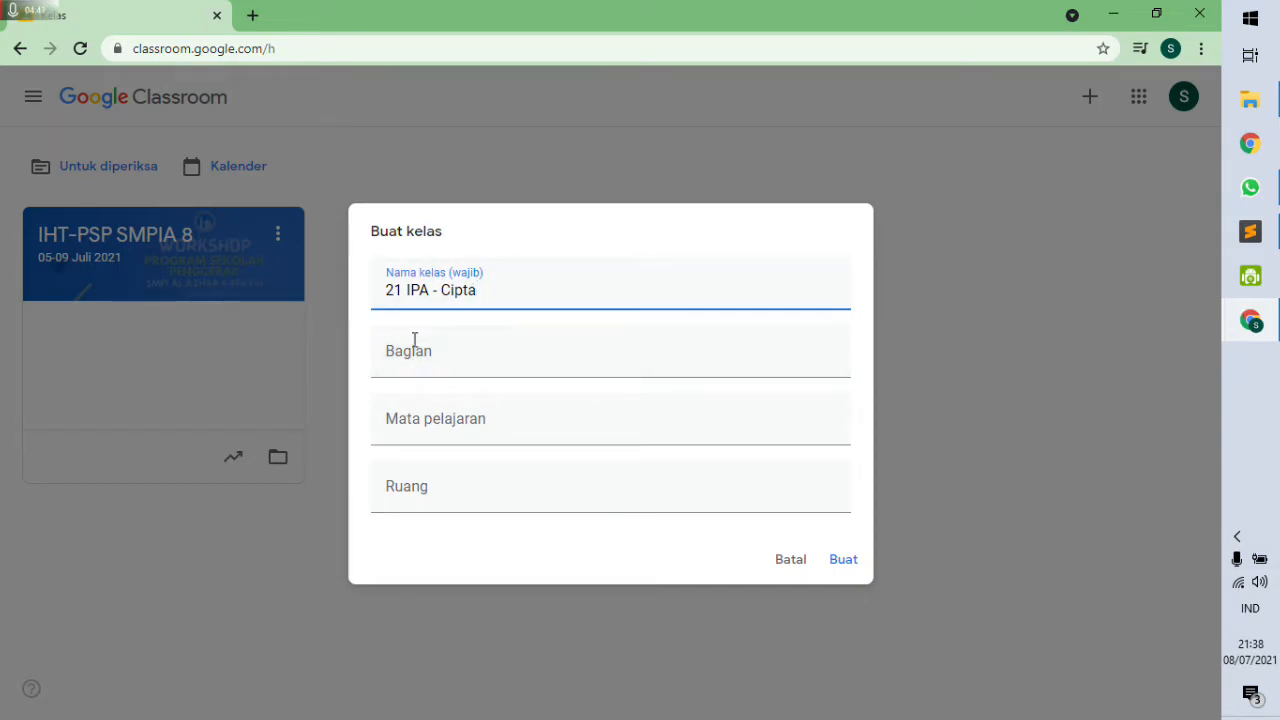
Edit the class name to '21 9A IPA', removing '- Cipta' and correcting the grade.
{"action": "left_click", "coordinate": [433, 290]}
{"action": "left_click", "coordinate": [405, 290]}
{"action": "type", "text": "8A"}
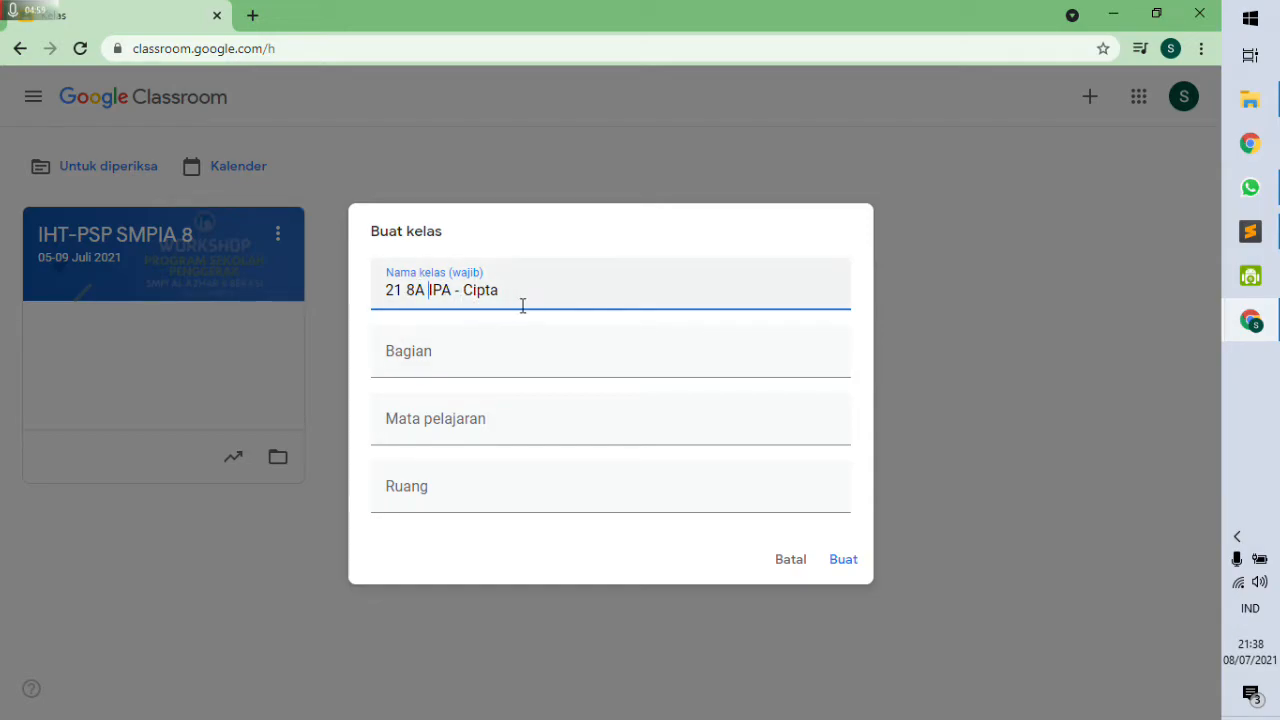
{"action": "left_click_drag", "start_coordinate": [526, 295], "coordinate": [455, 285]}
{"action": "key", "text": "BackSpace"}
{"action": "left_click", "coordinate": [425, 290]}
{"action": "key", "text": "BackSpace"}
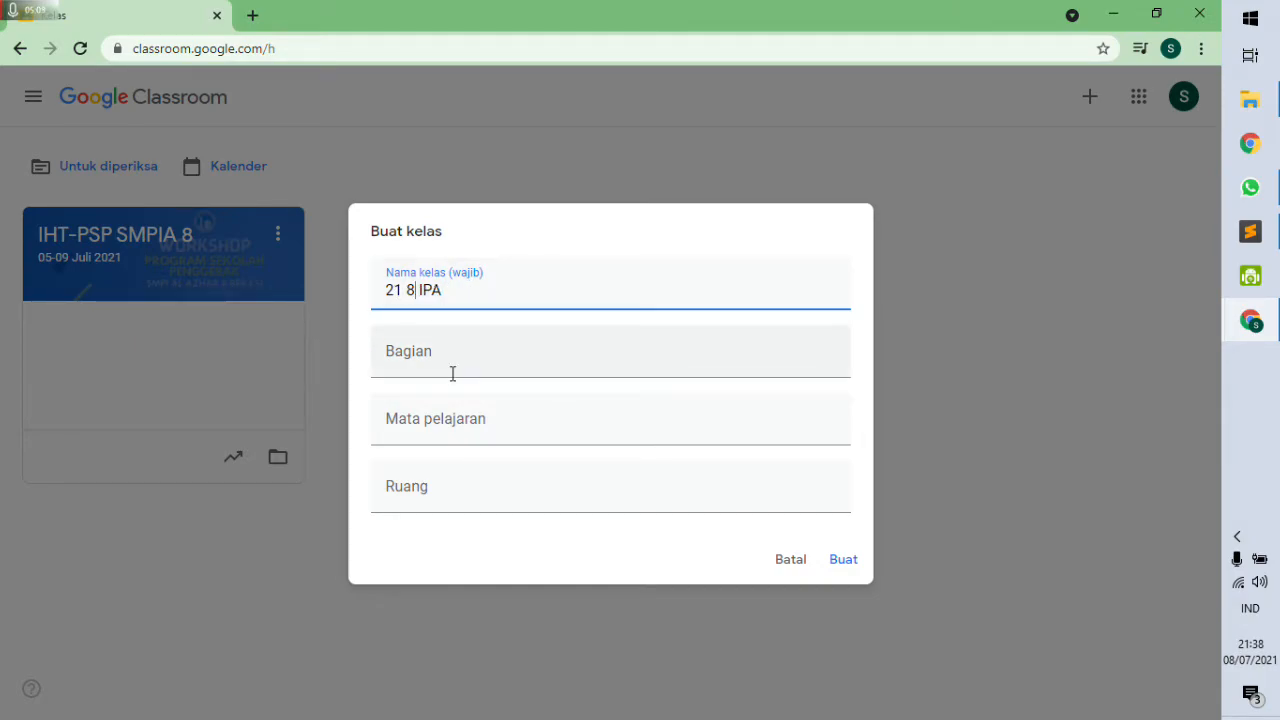
{"action": "type", "text": "B"}
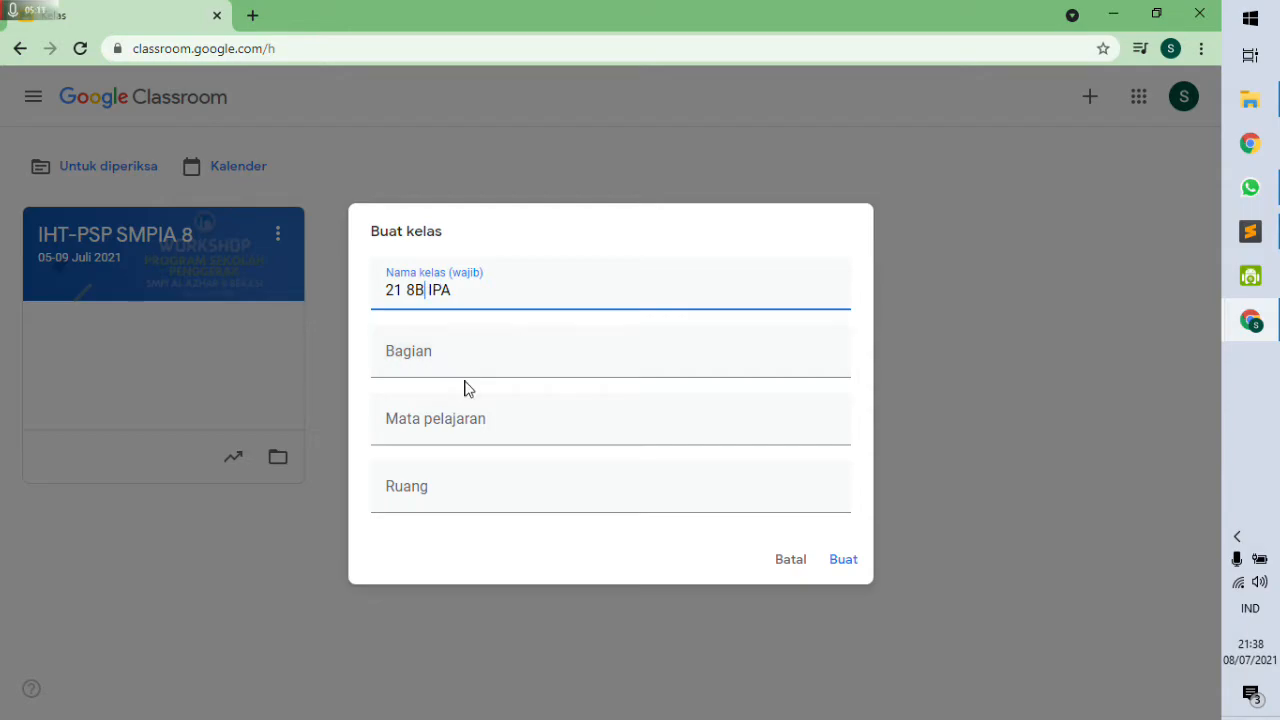
{"action": "key", "text": "BackSpace"}
{"action": "key", "text": "BackSpace"}
{"action": "type", "text": "9D"}
{"action": "key", "text": "BackSpace"}
{"action": "type", "text": "A"}
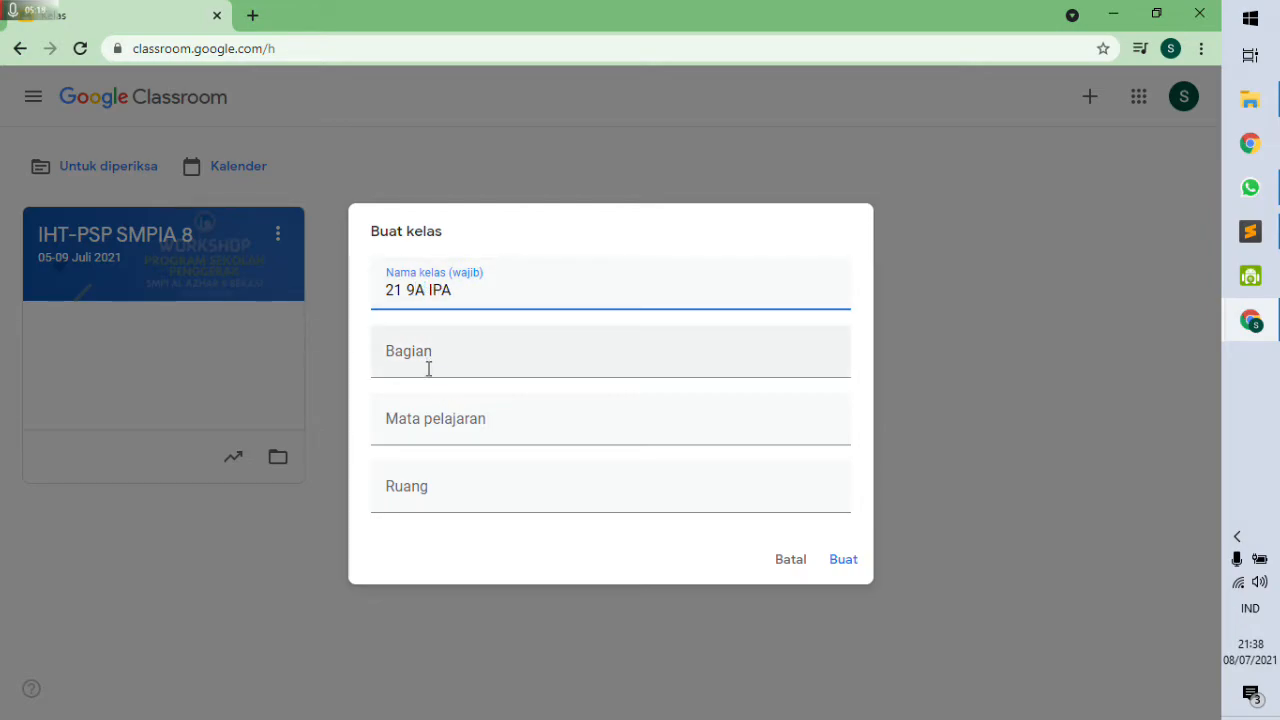
{"action": "left_click_drag", "start_coordinate": [469, 291], "coordinate": [389, 290]}
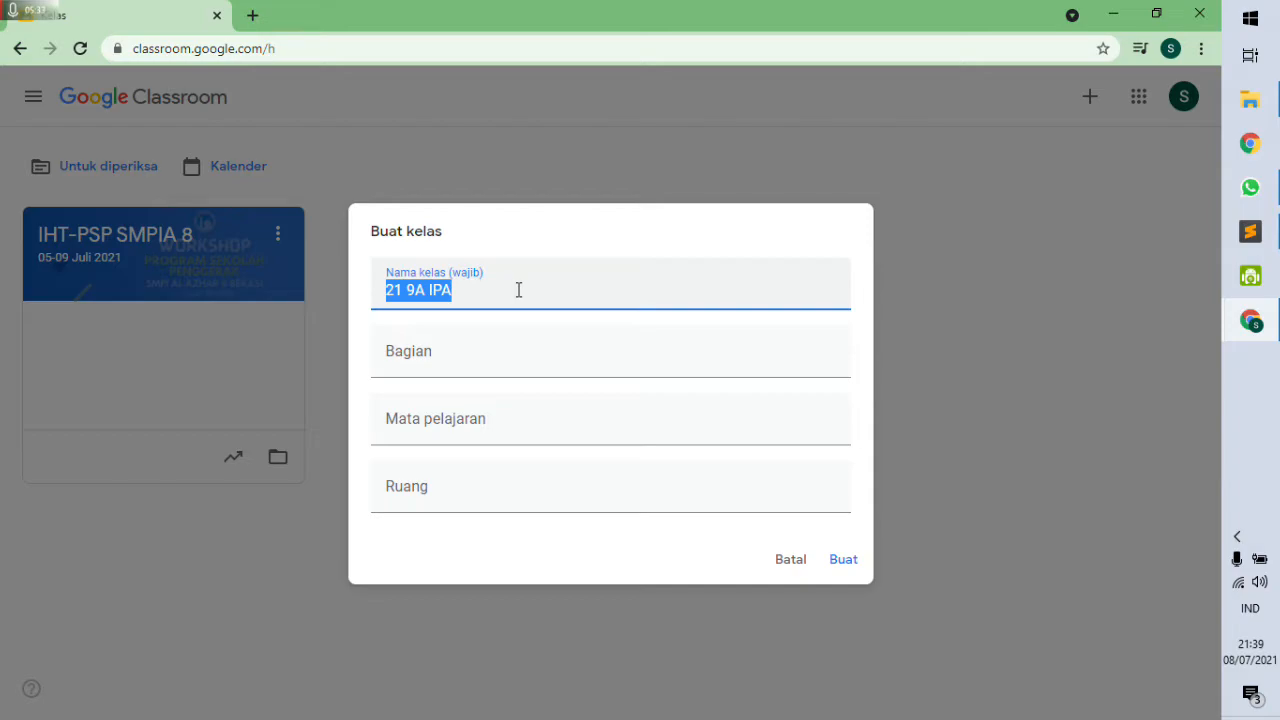
Fill Bagian with 'TP. 2021-2022' and Mata pelajaran with 'Ilmu Pengetahuan Alam'.
{"action": "left_click", "coordinate": [467, 367]}
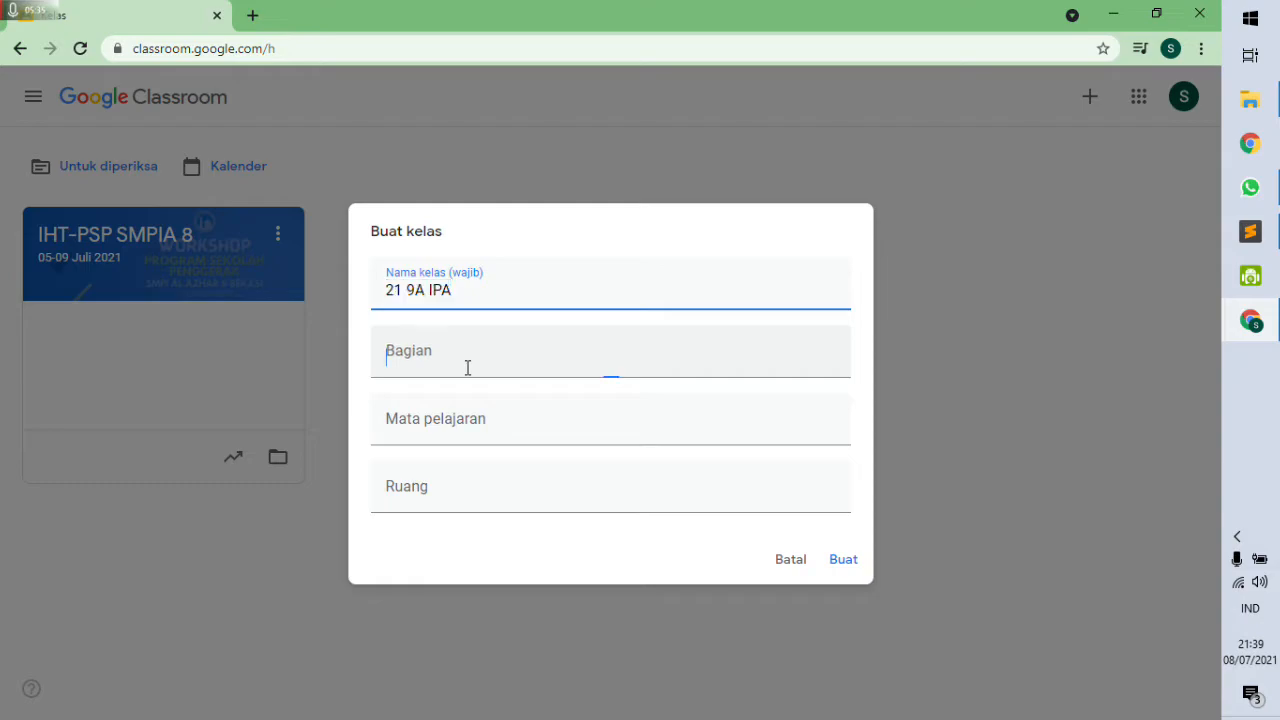
{"action": "type", "text": "Tp."}
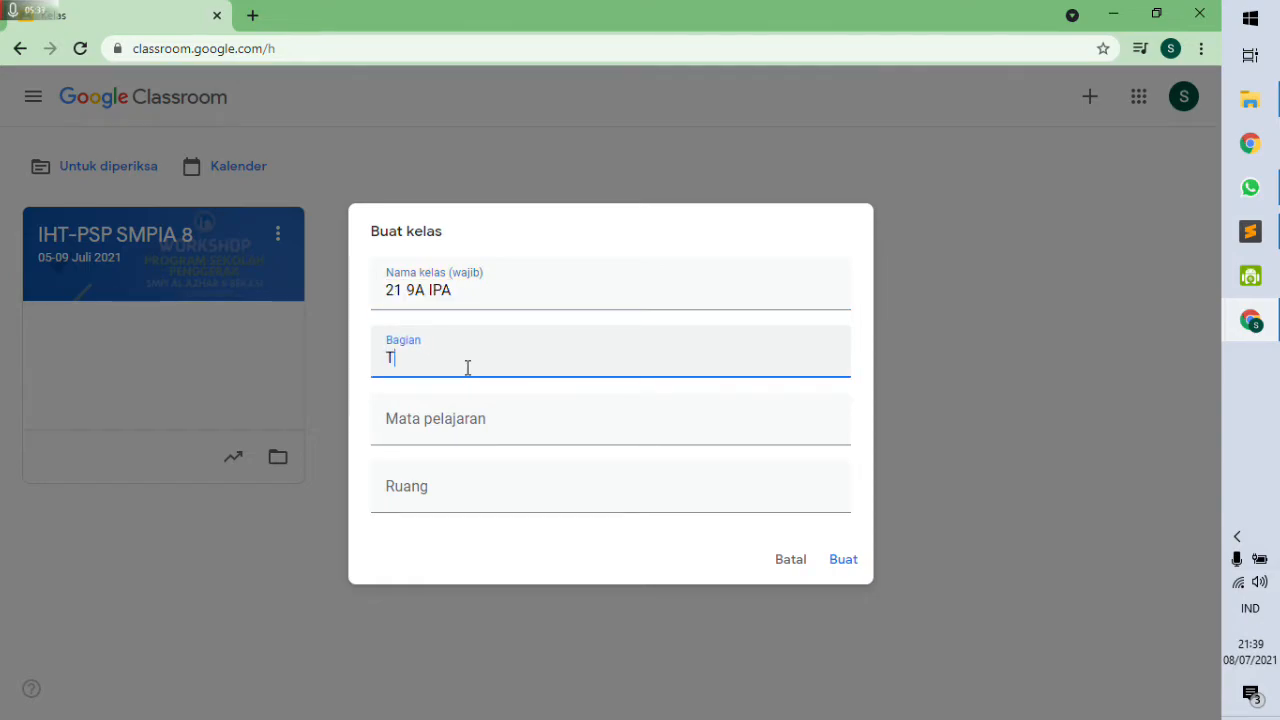
{"action": "key", "text": "BackSpace"}
{"action": "key", "text": "BackSpace"}
{"action": "type", "text": "P. 2021-2022"}
{"action": "left_click", "coordinate": [467, 440]}
{"action": "type", "text": "Ilmu Peng"}
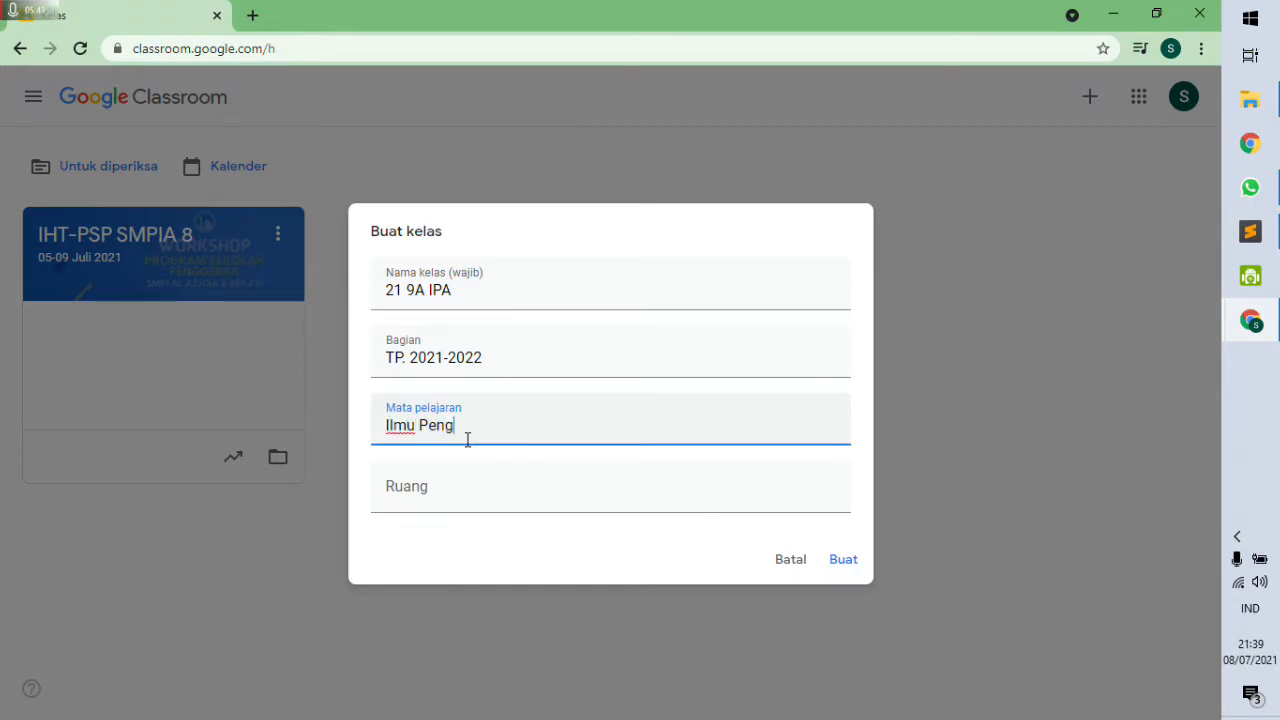
{"action": "type", "text": "etahuan Alam"}
{"action": "left_click", "coordinate": [477, 485]}
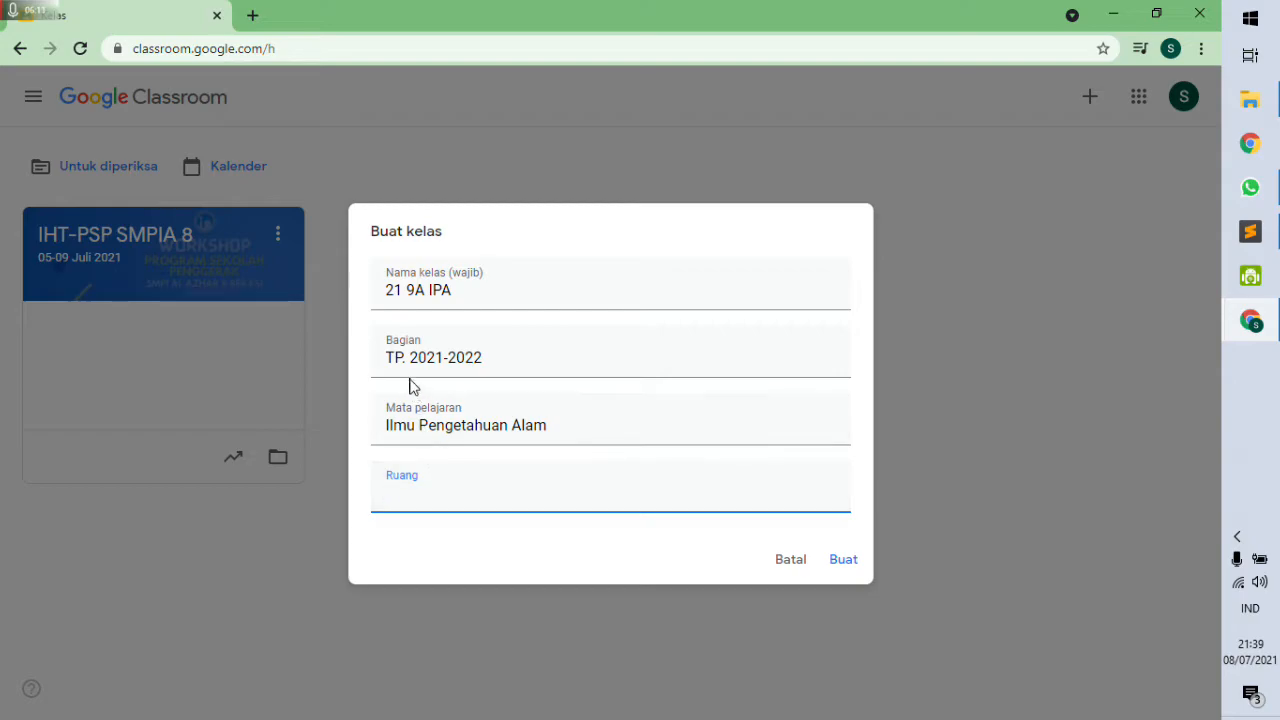
Move 'TP. 2021-2022' from Bagian into the Ruang field with cut and paste.
{"action": "left_click_drag", "start_coordinate": [386, 358], "coordinate": [500, 358]}
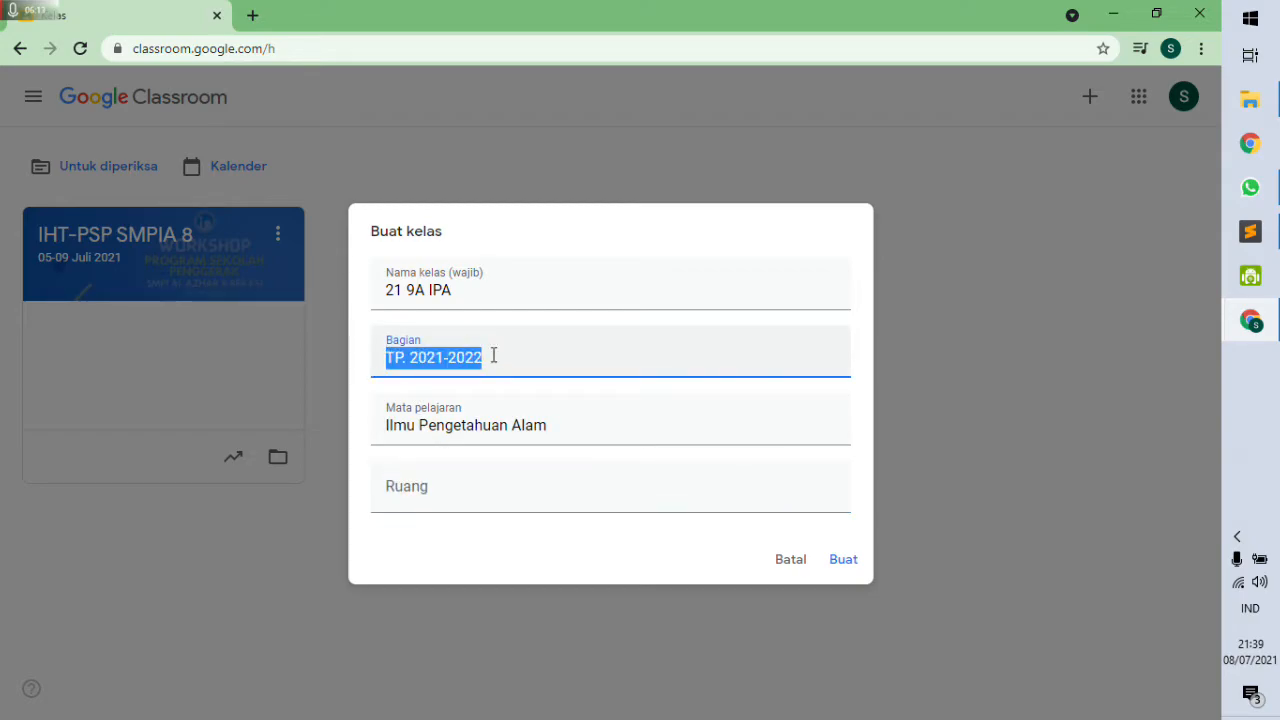
{"action": "key", "text": "ctrl+x"}
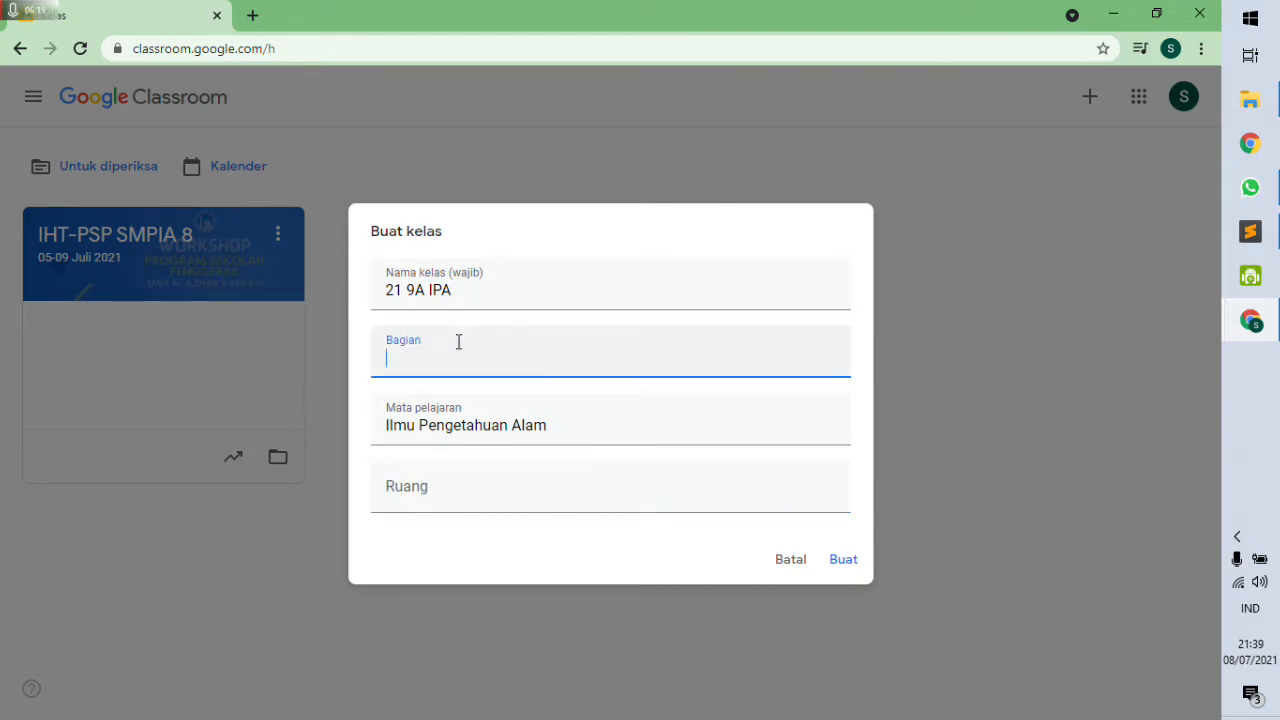
{"action": "left_click", "coordinate": [443, 505]}
{"action": "key", "text": "ctrl+v"}
Enter the schedule 'Senin (1-2) | Senin (8)' as the class section.
{"action": "left_click", "coordinate": [430, 356]}
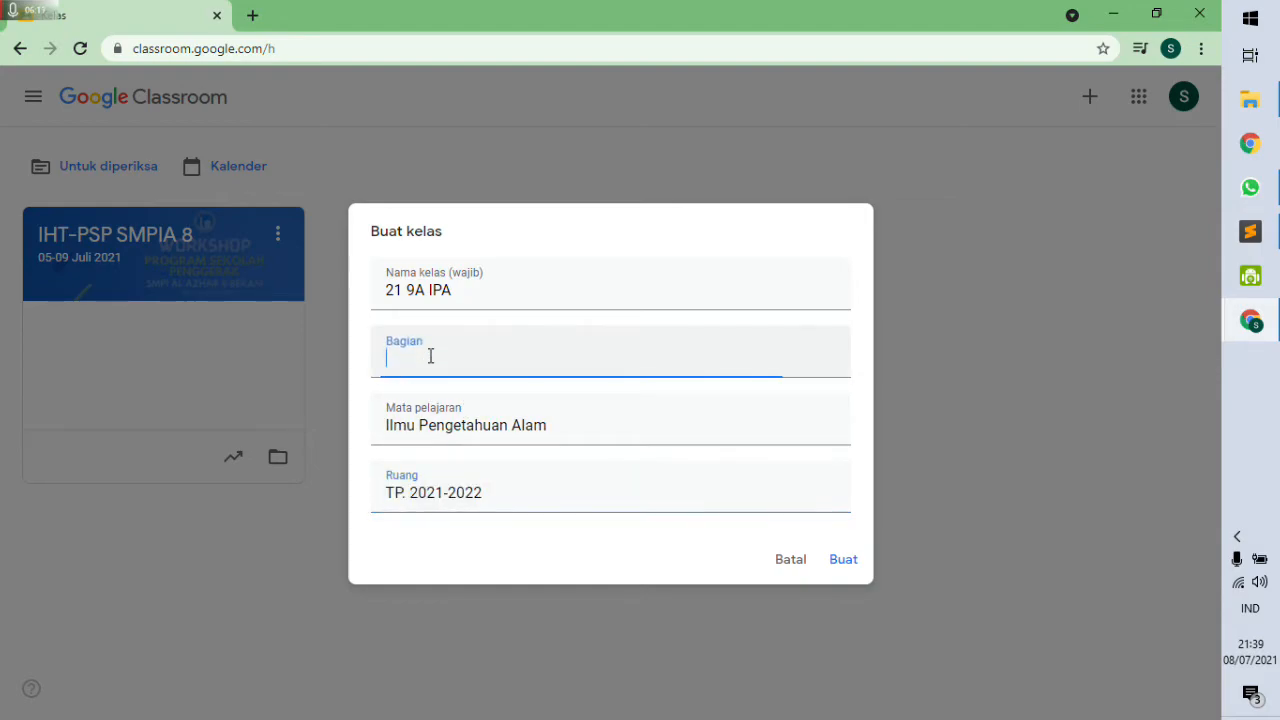
{"action": "type", "text": "Jadwa"}
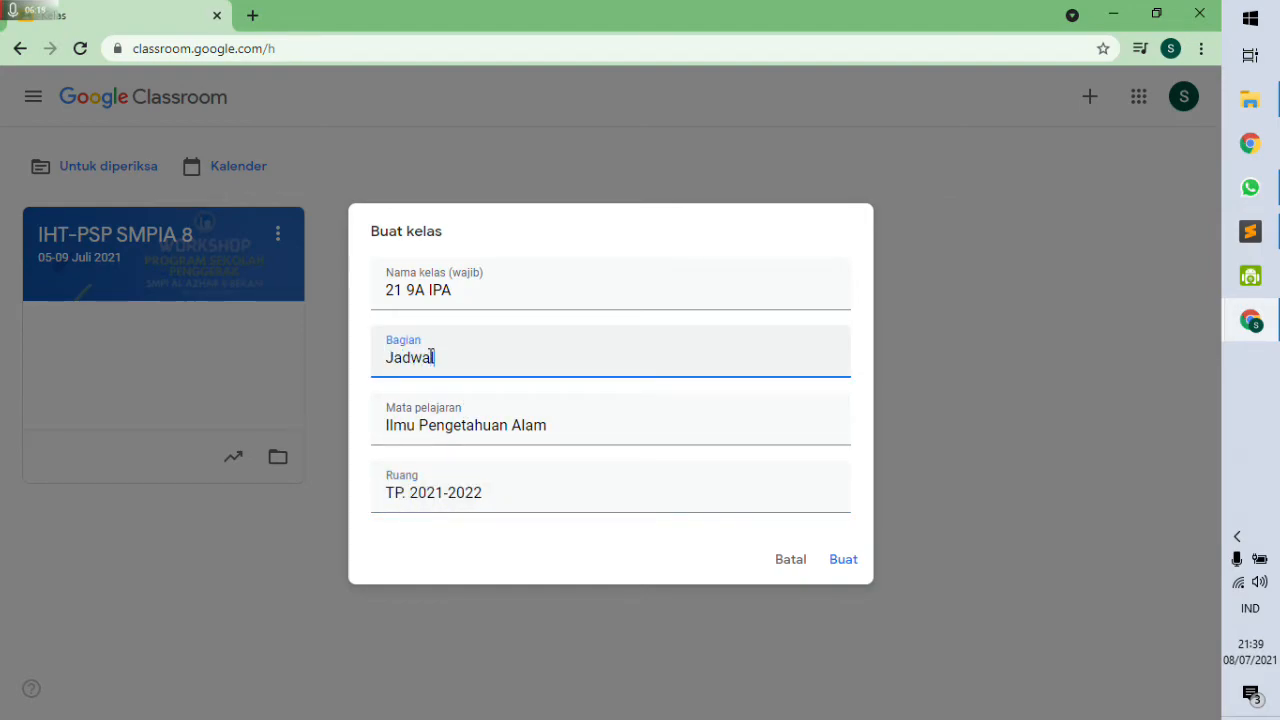
{"action": "key", "text": "BackSpace"}
{"action": "key", "text": "BackSpace"}
{"action": "key", "text": "BackSpace"}
{"action": "key", "text": "BackSpace"}
{"action": "key", "text": "BackSpace"}
{"action": "type", "text": "Senin (1-2)"}
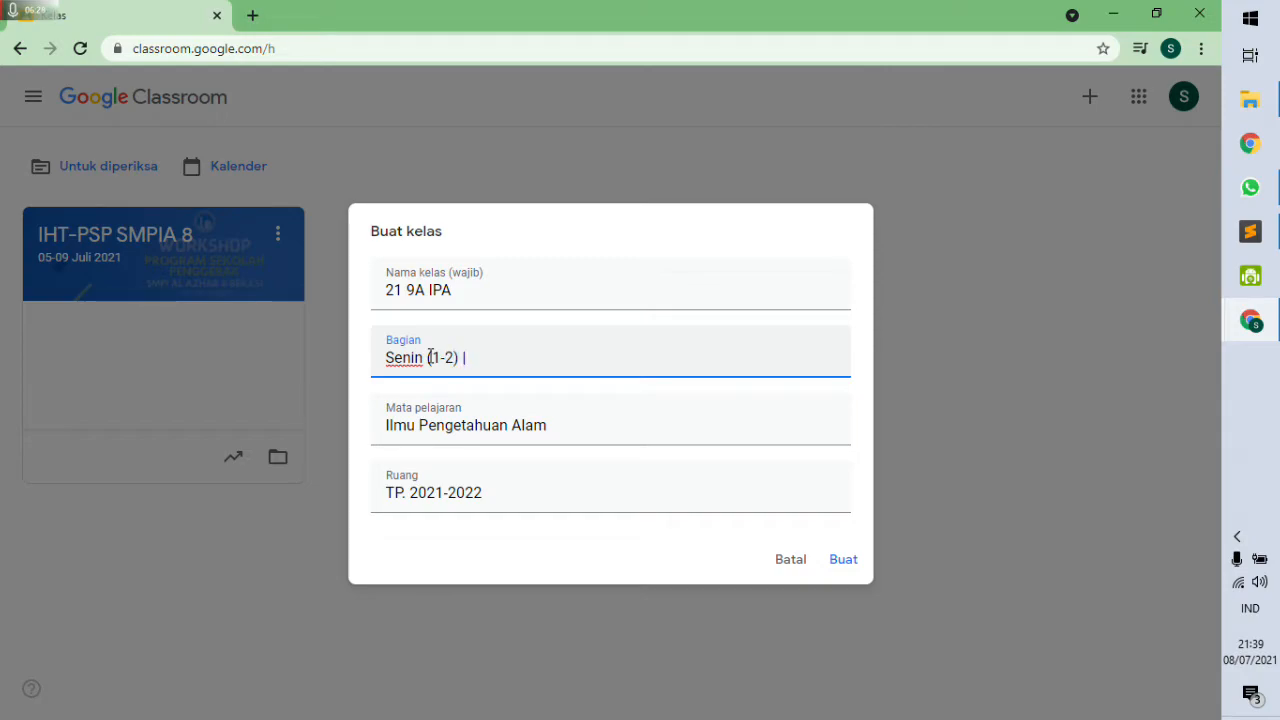
{"action": "type", "text": " | Senin (8)"}
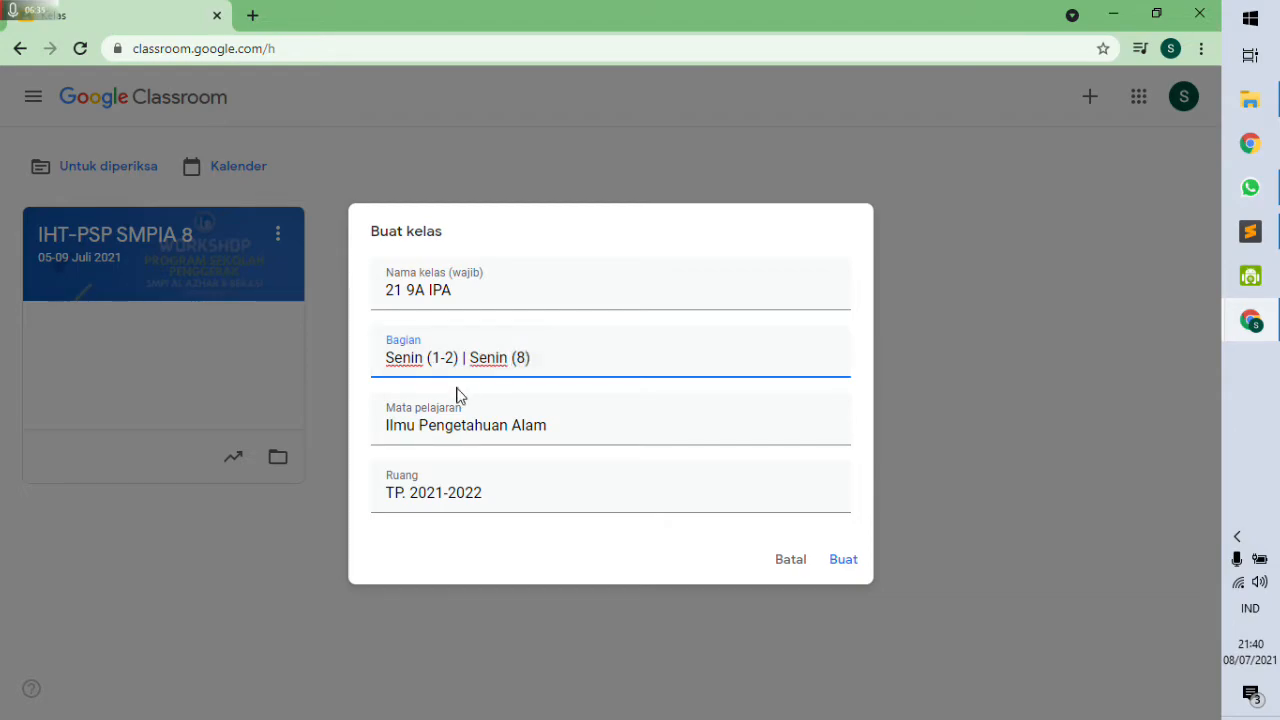
{"action": "left_click_drag", "start_coordinate": [456, 357], "coordinate": [385, 358]}
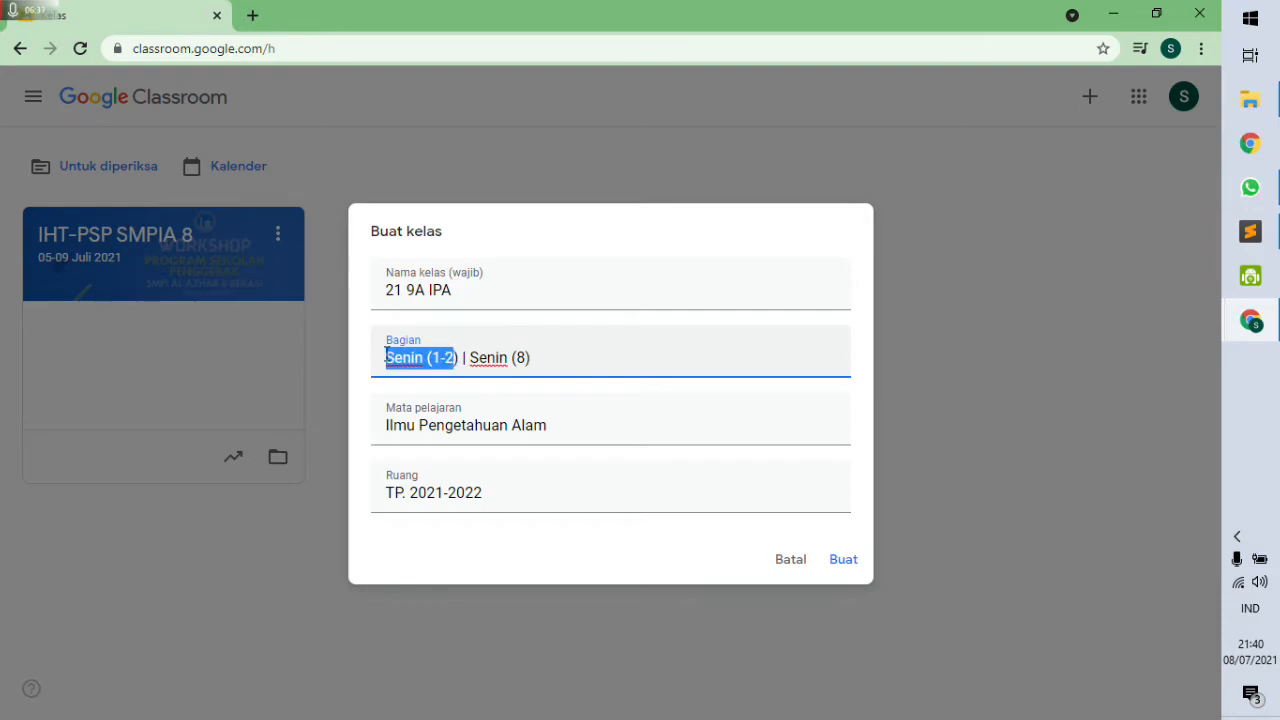
{"action": "left_click_drag", "start_coordinate": [546, 357], "coordinate": [469, 360]}
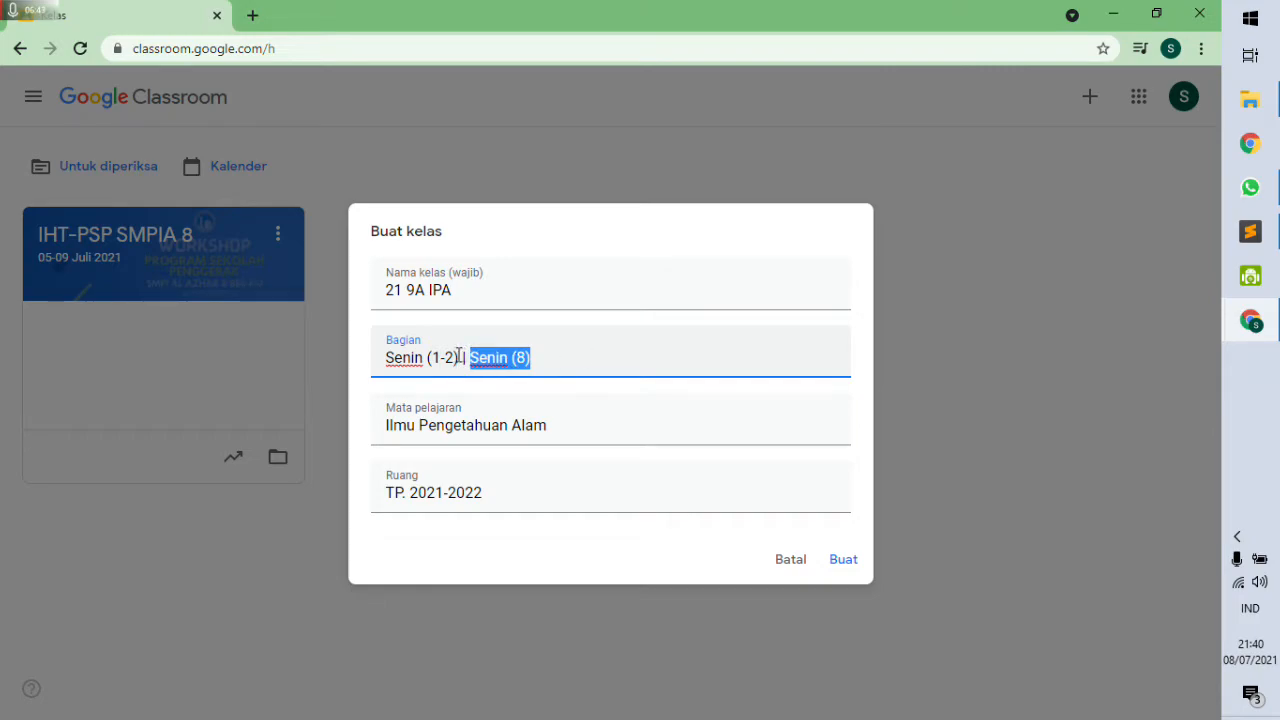
{"action": "left_click_drag", "start_coordinate": [458, 357], "coordinate": [470, 357]}
{"action": "left_click", "coordinate": [503, 357]}
{"action": "left_click", "coordinate": [551, 355]}
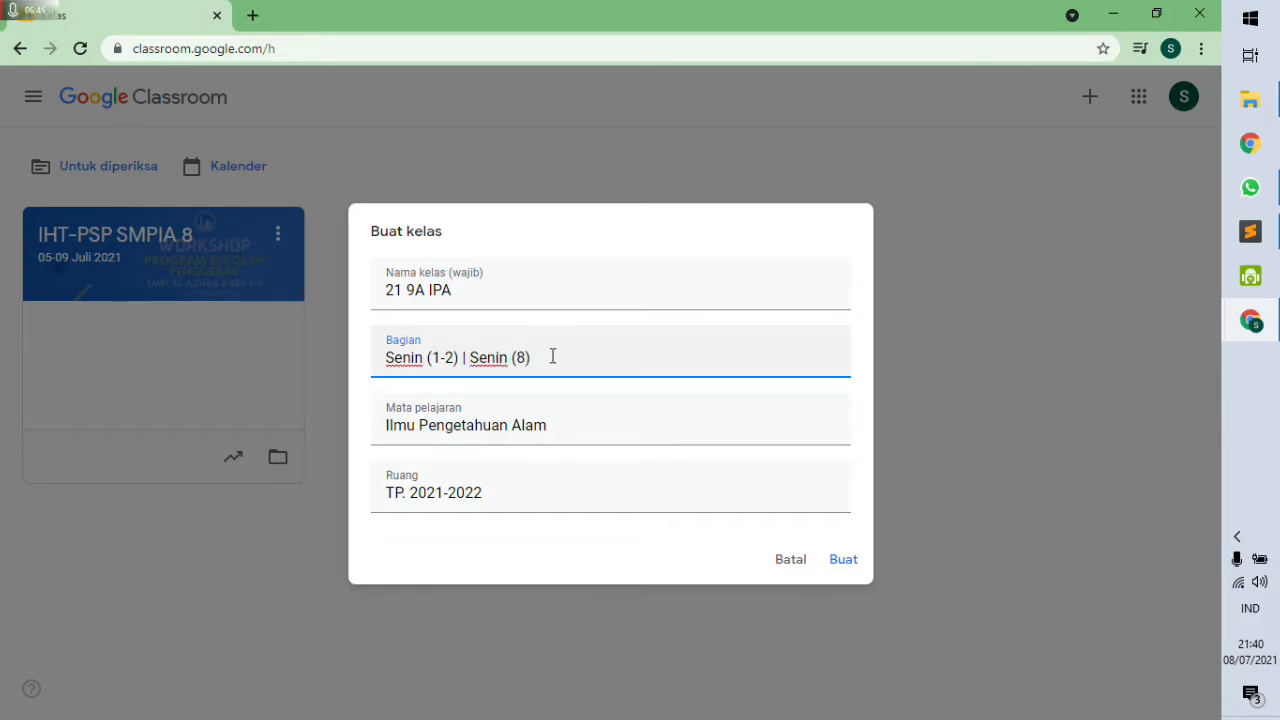
Create the 21 9A IPA class with Buat and bring up the Meet link option.
{"action": "left_click", "coordinate": [836, 566]}
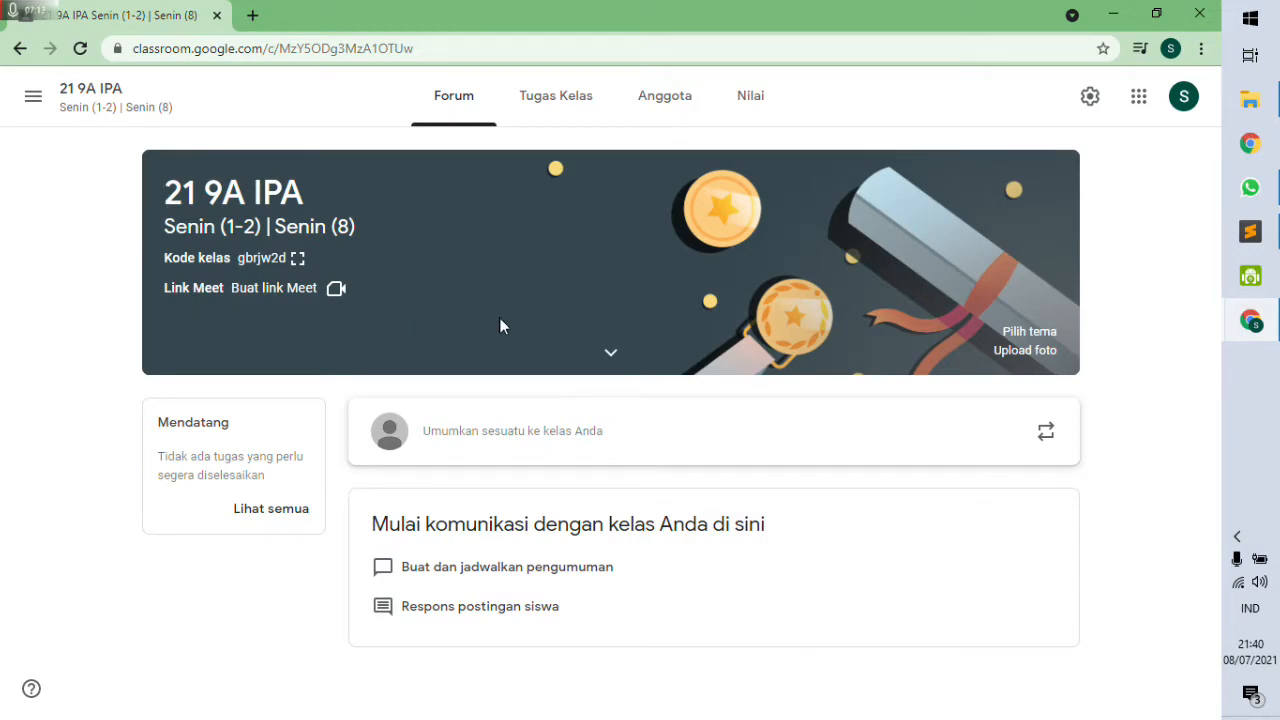
{"action": "left_click", "coordinate": [280, 290]}
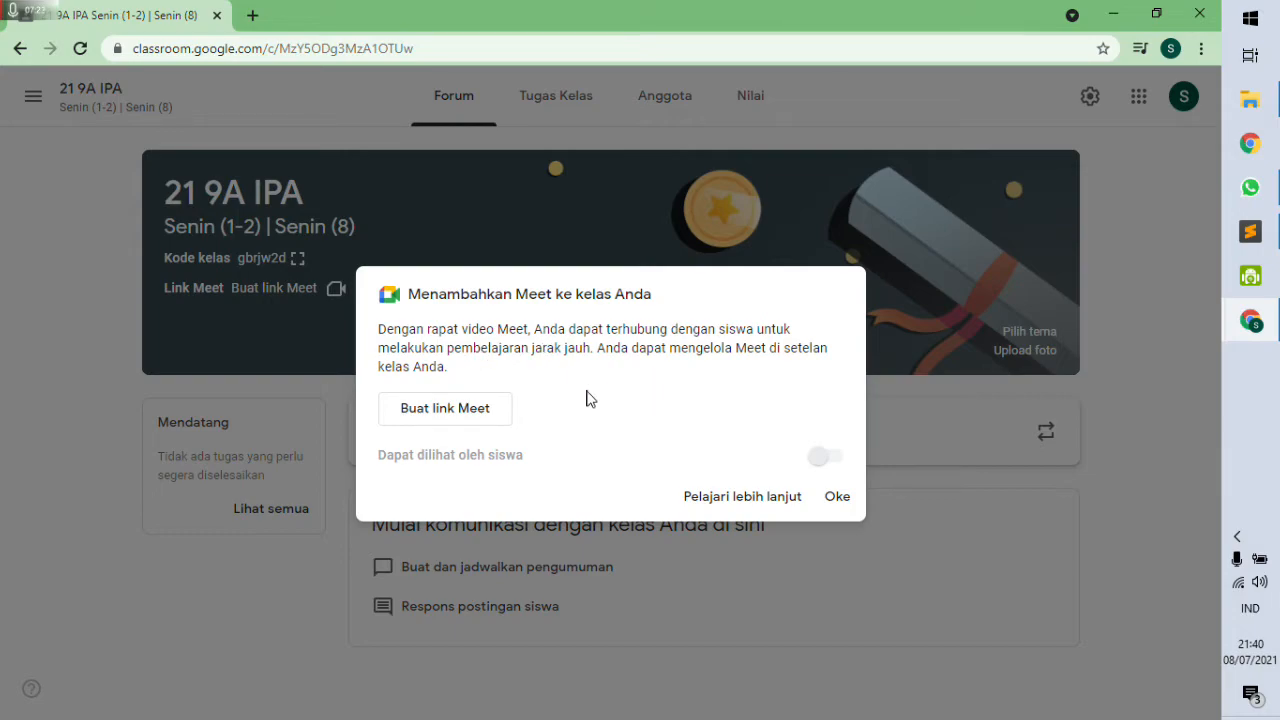
Generate a Meet link for 21 9A IPA and save it as visible to students.
{"action": "left_click", "coordinate": [434, 410]}
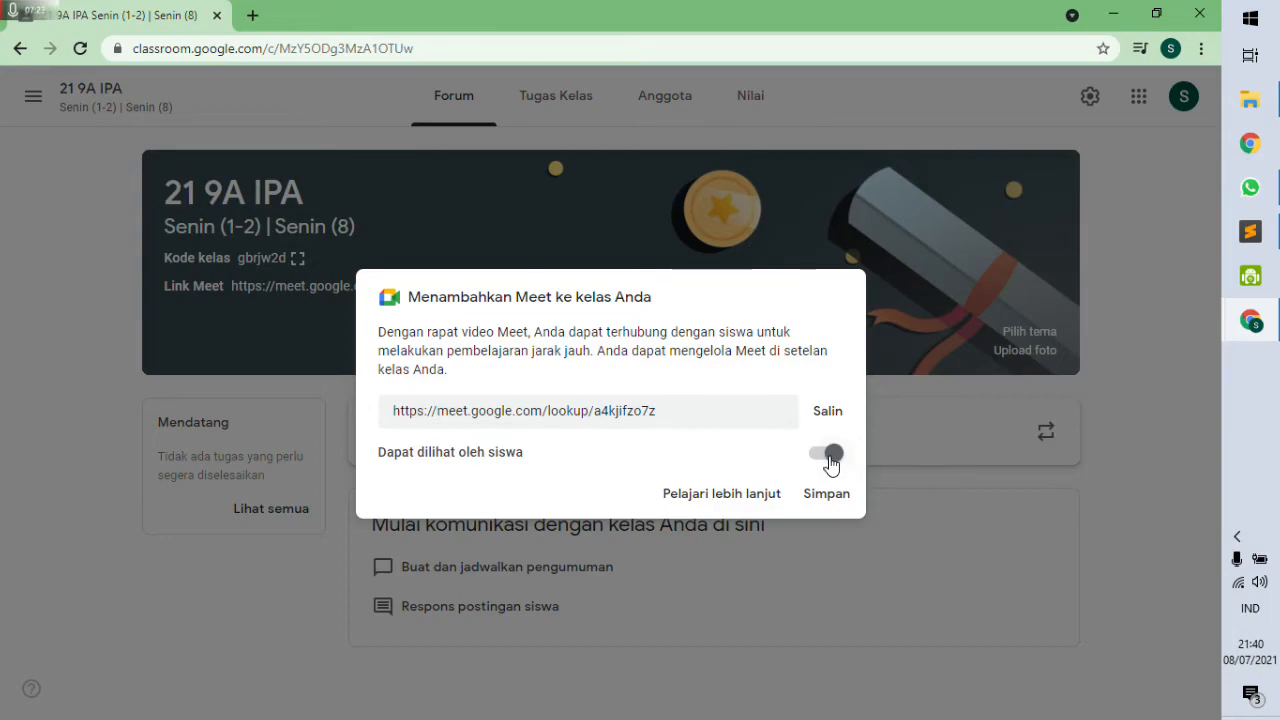
{"action": "left_click", "coordinate": [827, 495]}
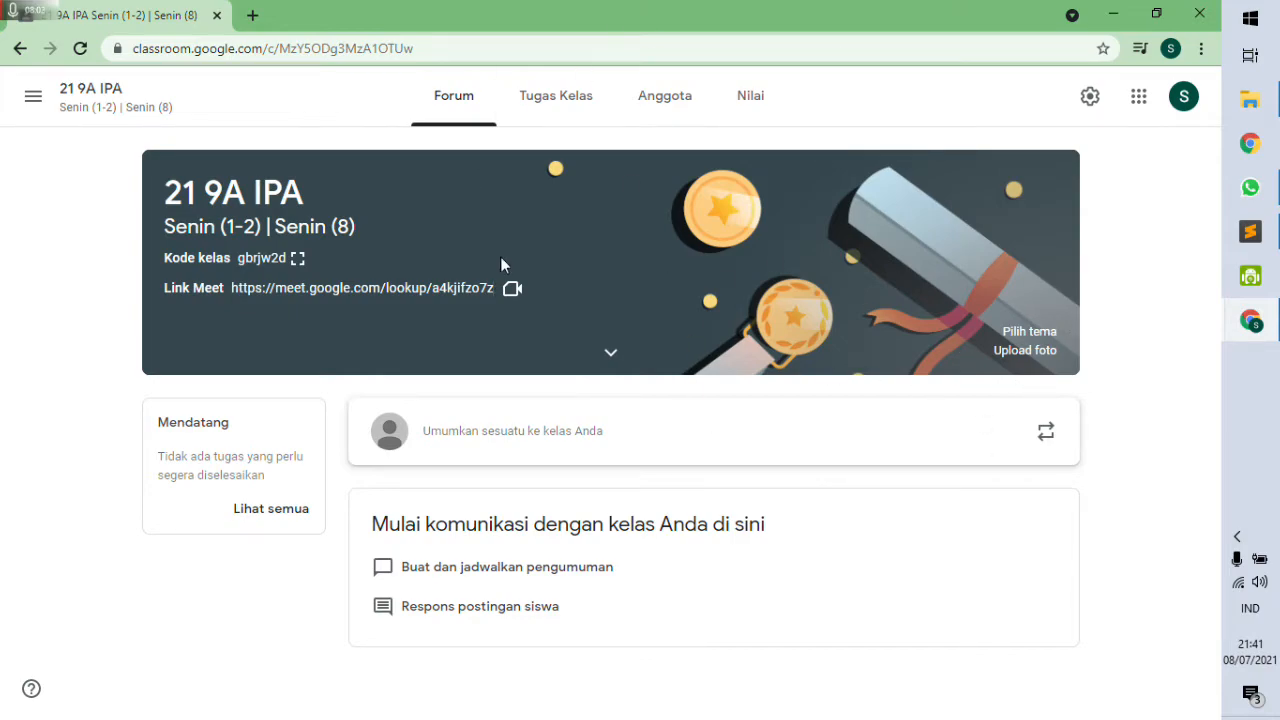
Switch to the class's people view and briefly open the invite-teacher dialog.
{"action": "left_click", "coordinate": [684, 102]}
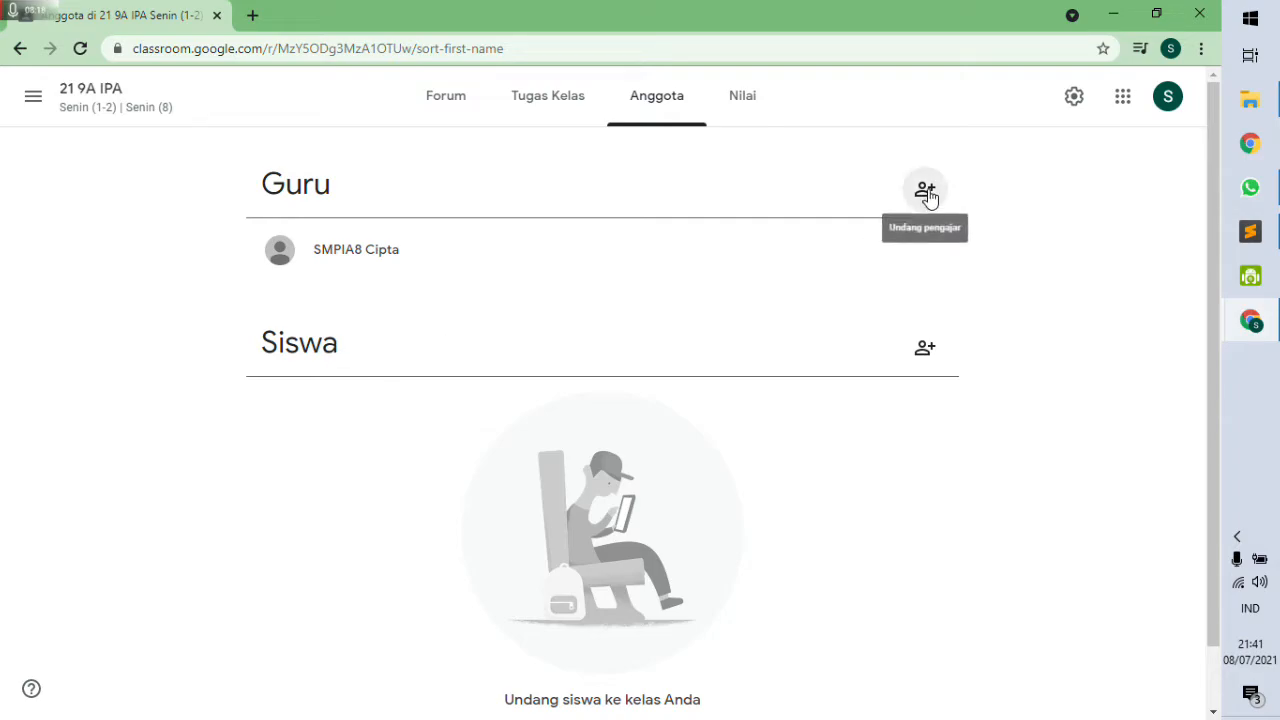
{"action": "left_click_drag", "start_coordinate": [302, 178], "coordinate": [315, 180]}
{"action": "left_click", "coordinate": [356, 191]}
{"action": "left_click", "coordinate": [925, 191]}
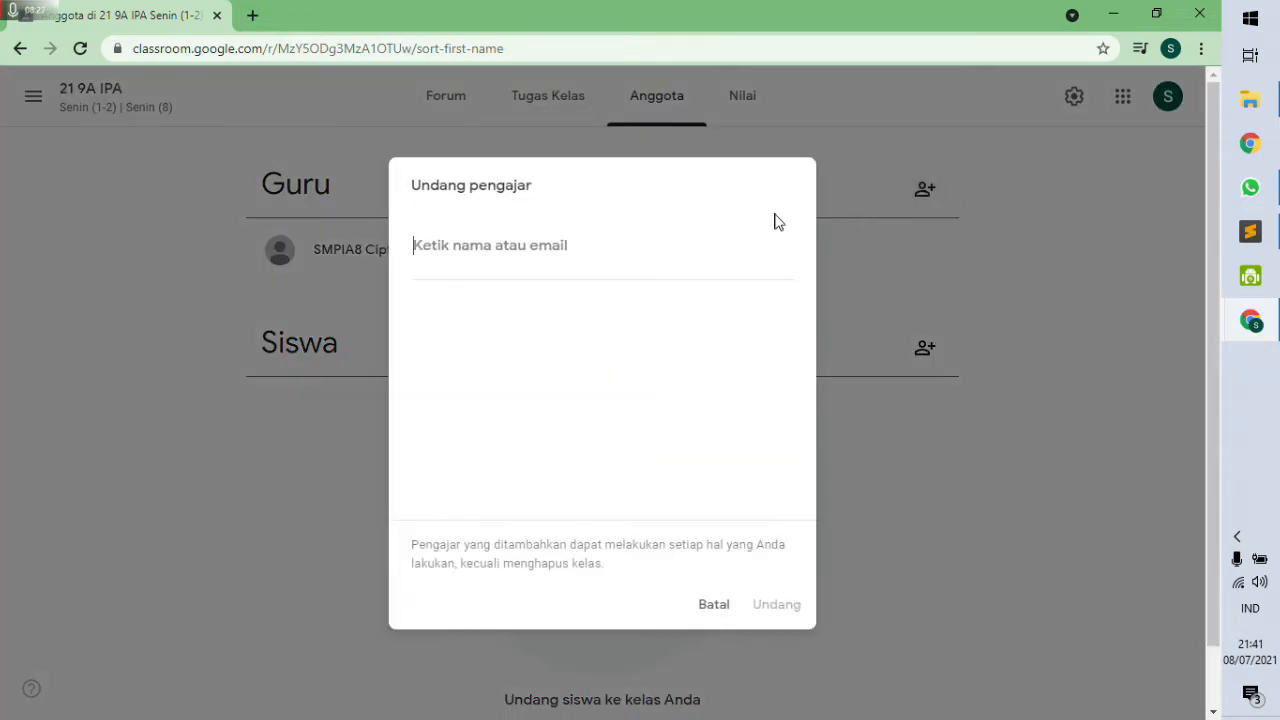
{"action": "left_click", "coordinate": [700, 603]}
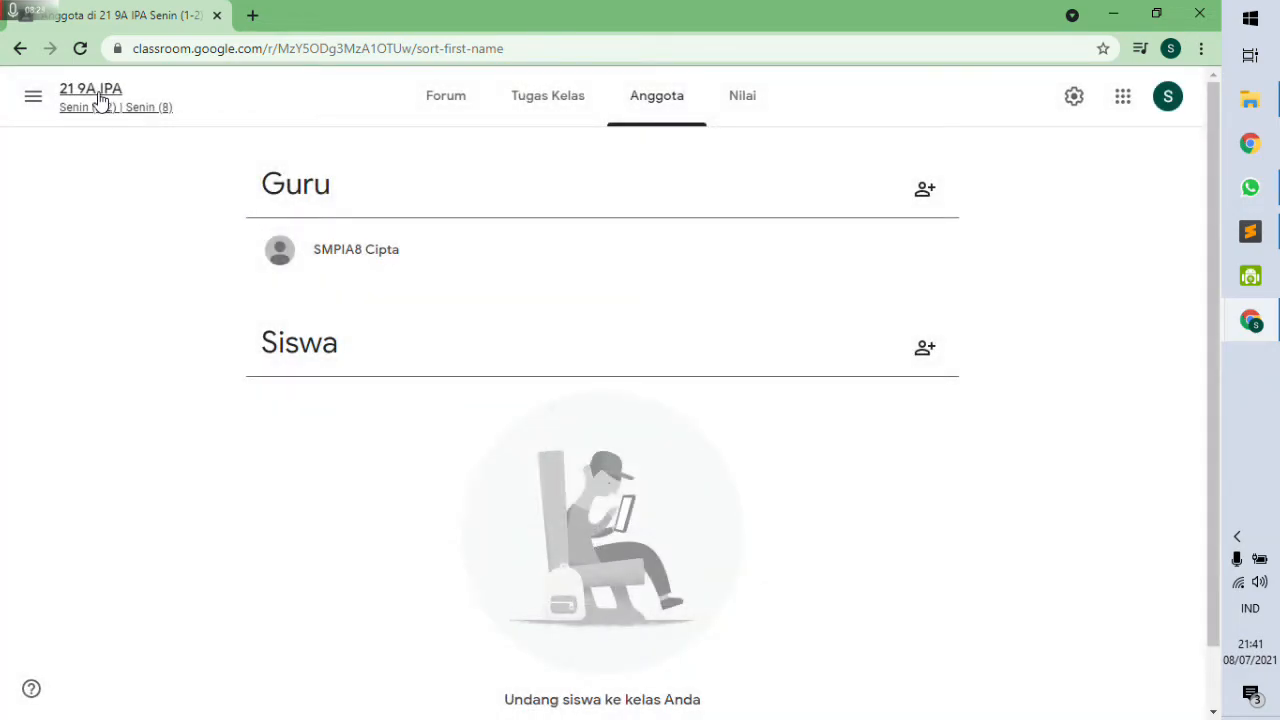
Invite the class 9A school account as co-teacher by entering its school e-mail address.
{"action": "left_click", "coordinate": [927, 195]}
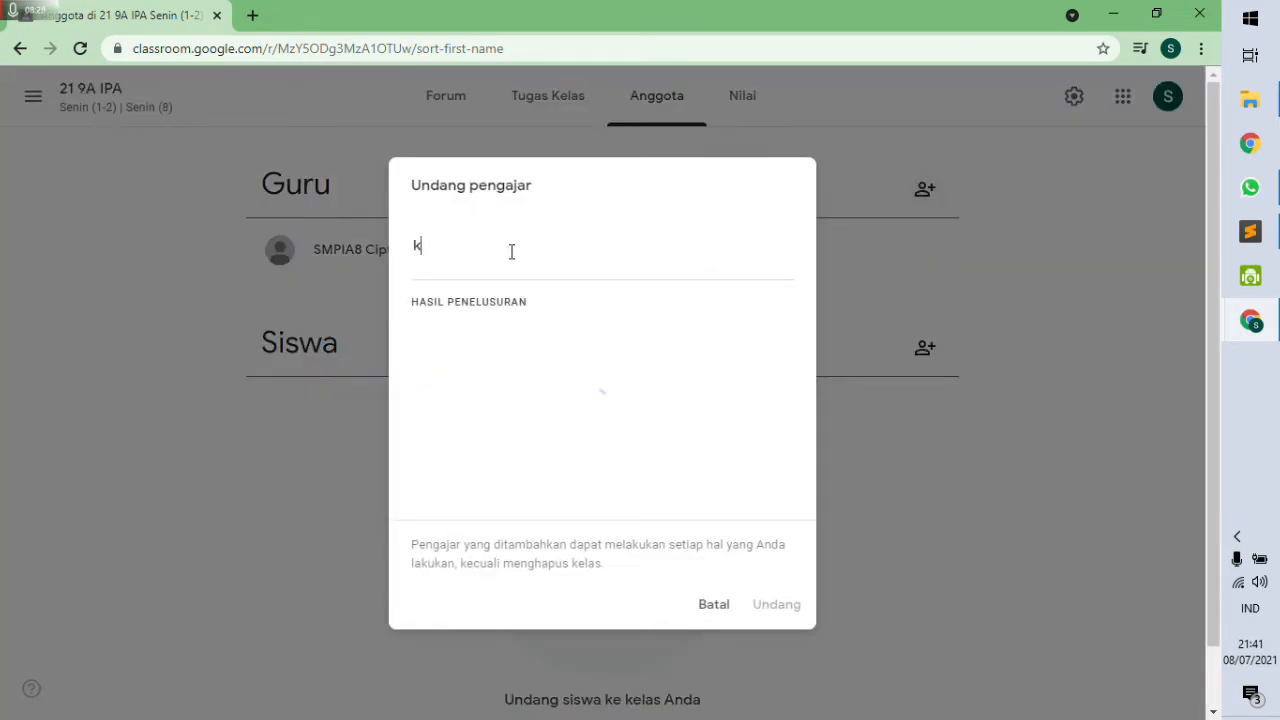
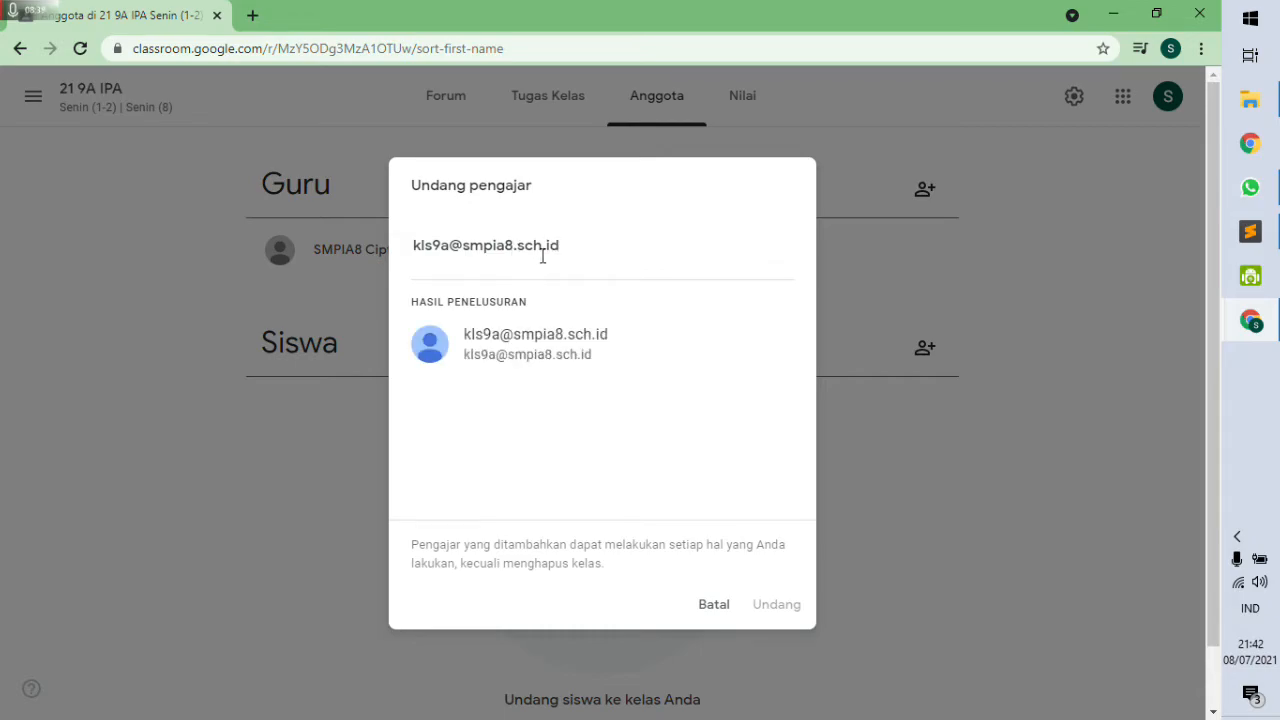
{"action": "key", "text": "Return"}
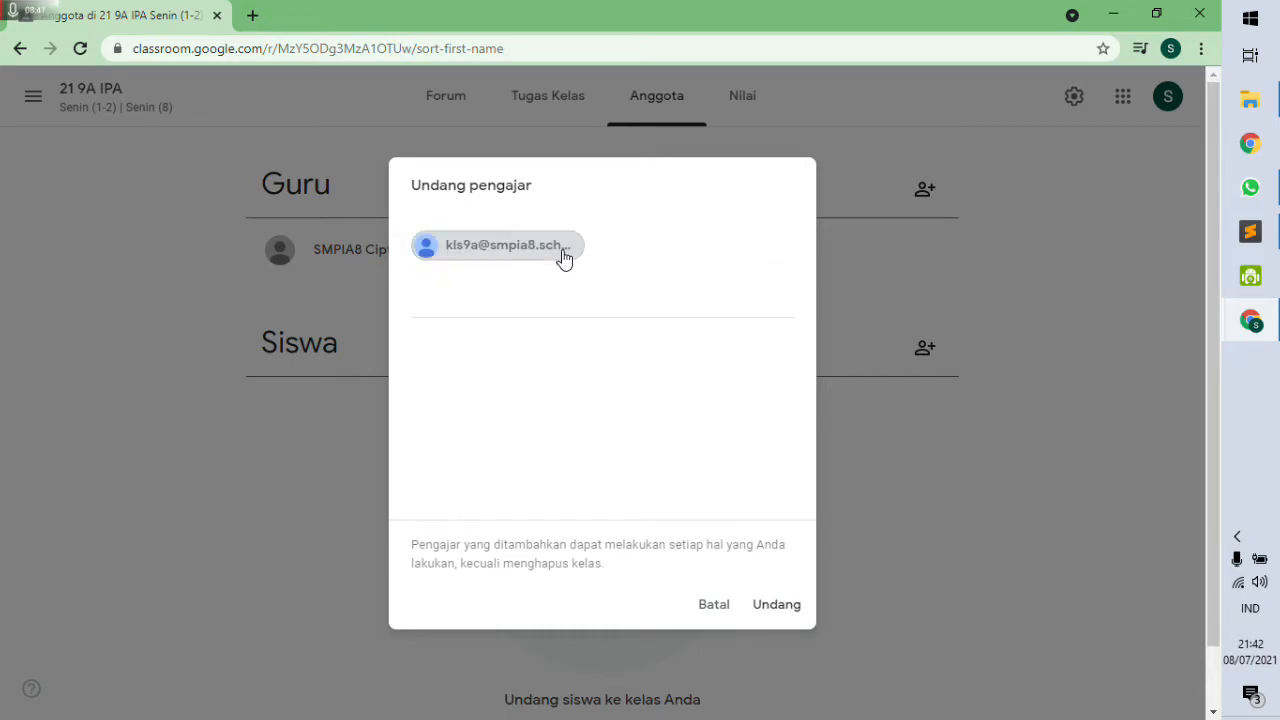
{"action": "left_click", "coordinate": [768, 607]}
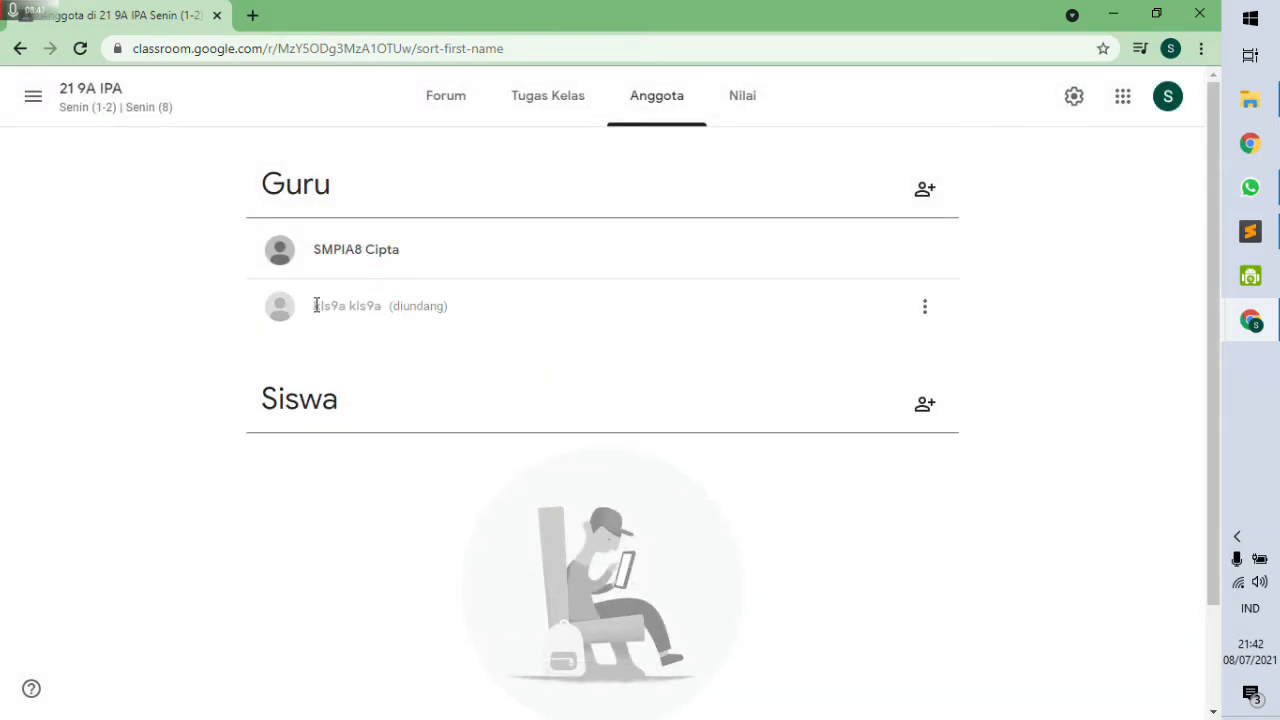
{"action": "left_click_drag", "start_coordinate": [318, 310], "coordinate": [388, 312]}
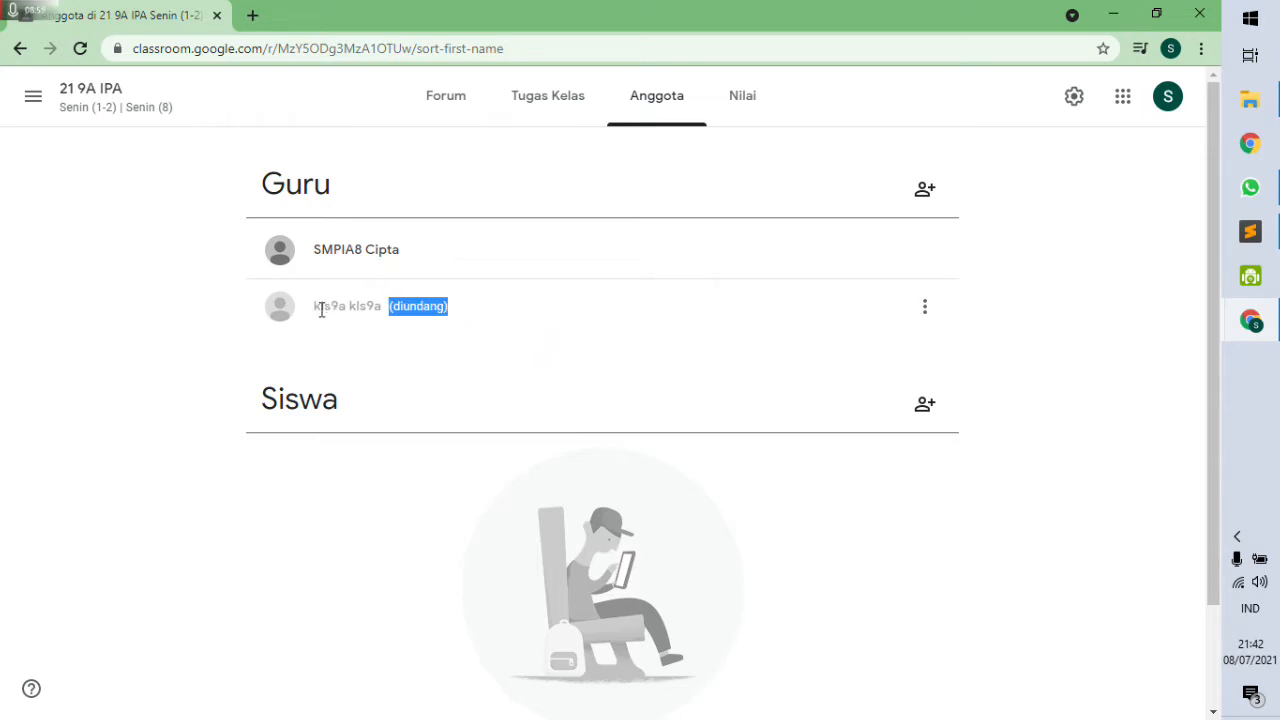
{"action": "left_click_drag", "start_coordinate": [315, 307], "coordinate": [381, 307]}
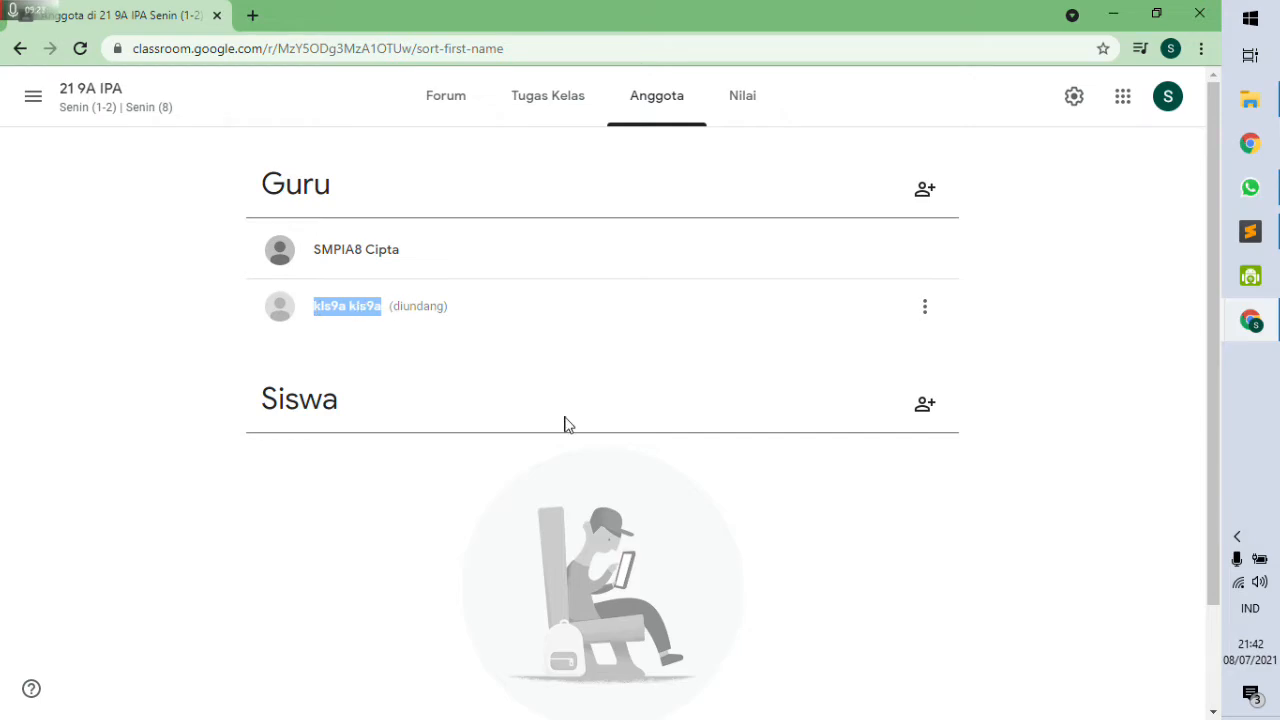
{"action": "left_click", "coordinate": [1013, 330]}
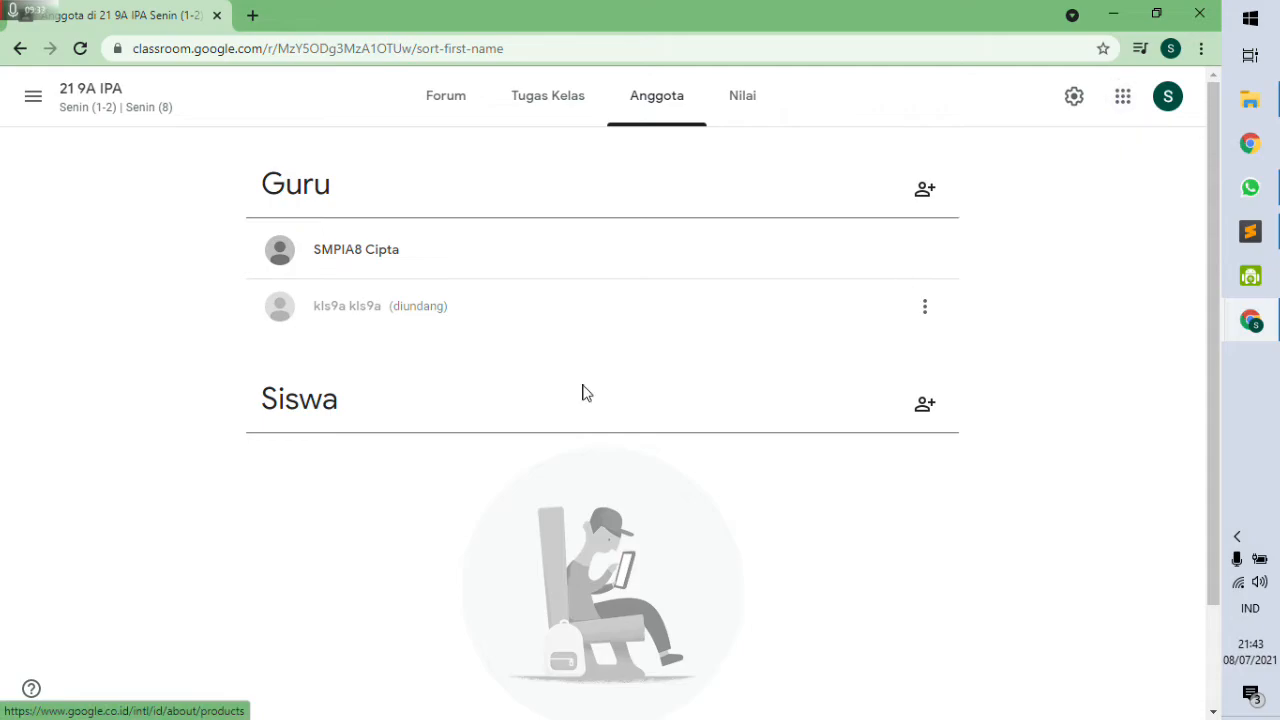
Open Google Drive from the apps grid and search for 'email'.
{"action": "left_click", "coordinate": [1116, 106]}
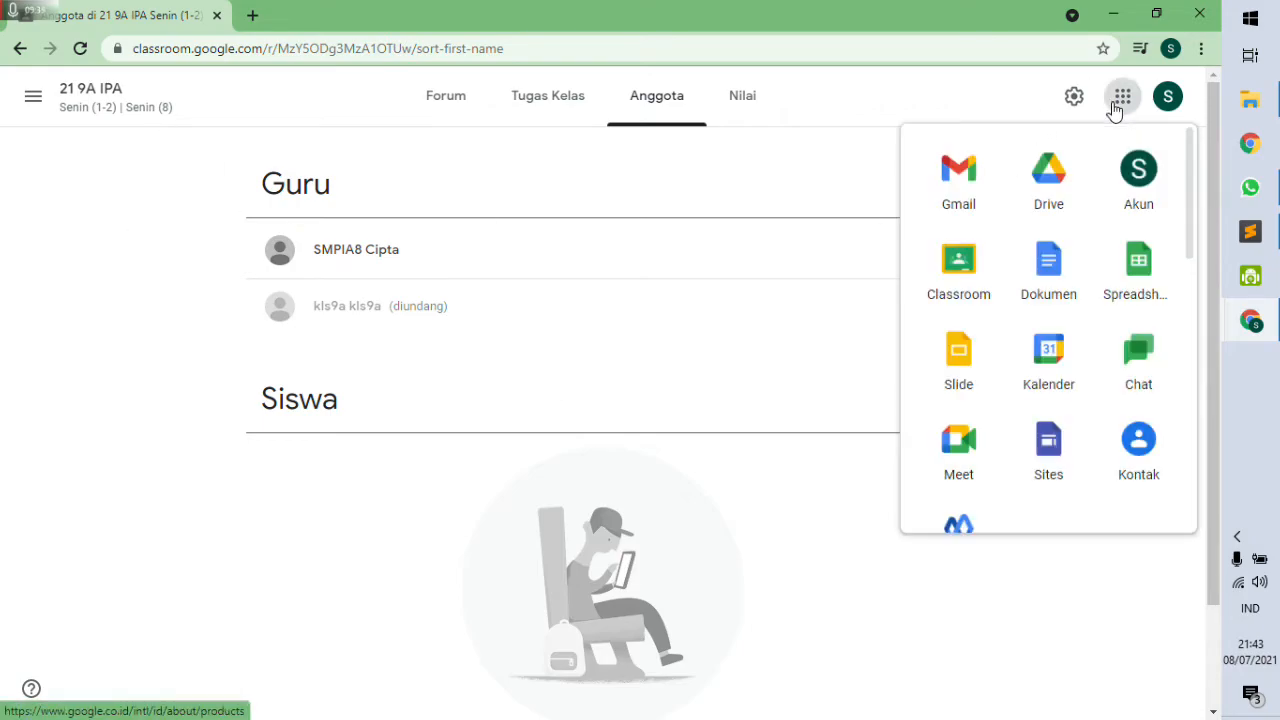
{"action": "left_click", "coordinate": [1063, 190]}
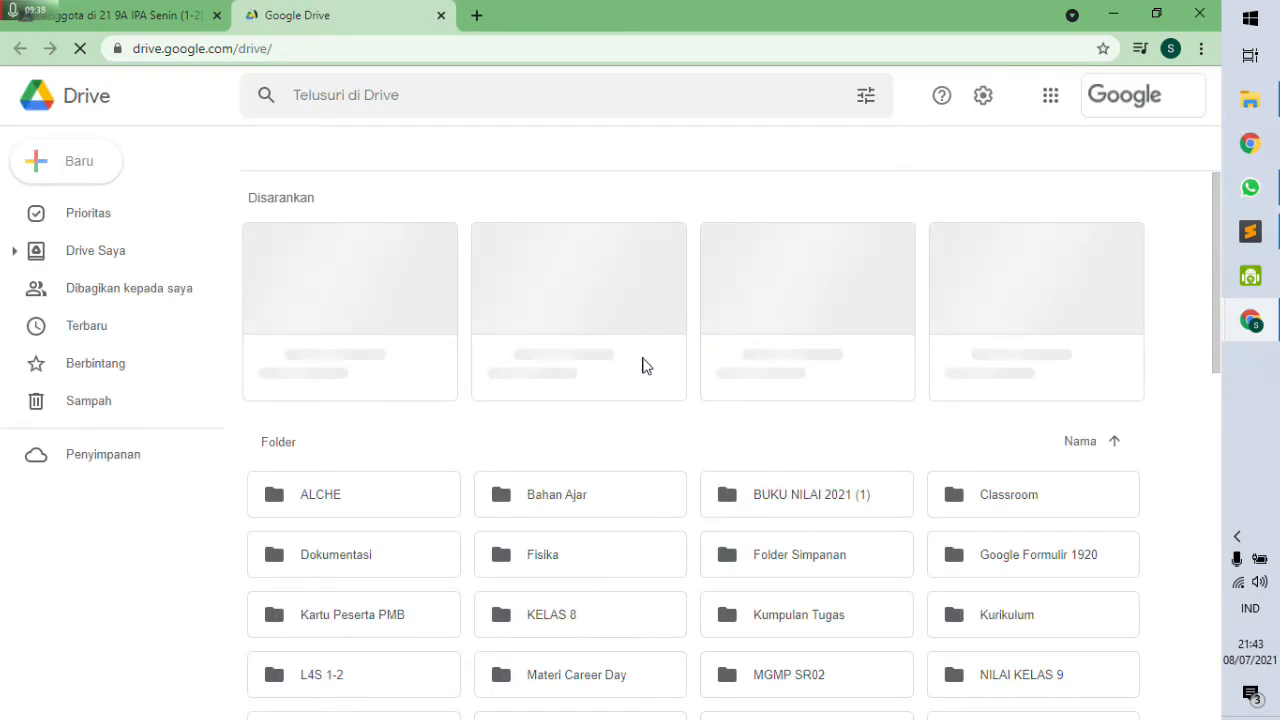
{"action": "left_click", "coordinate": [409, 95]}
{"action": "type", "text": "email"}
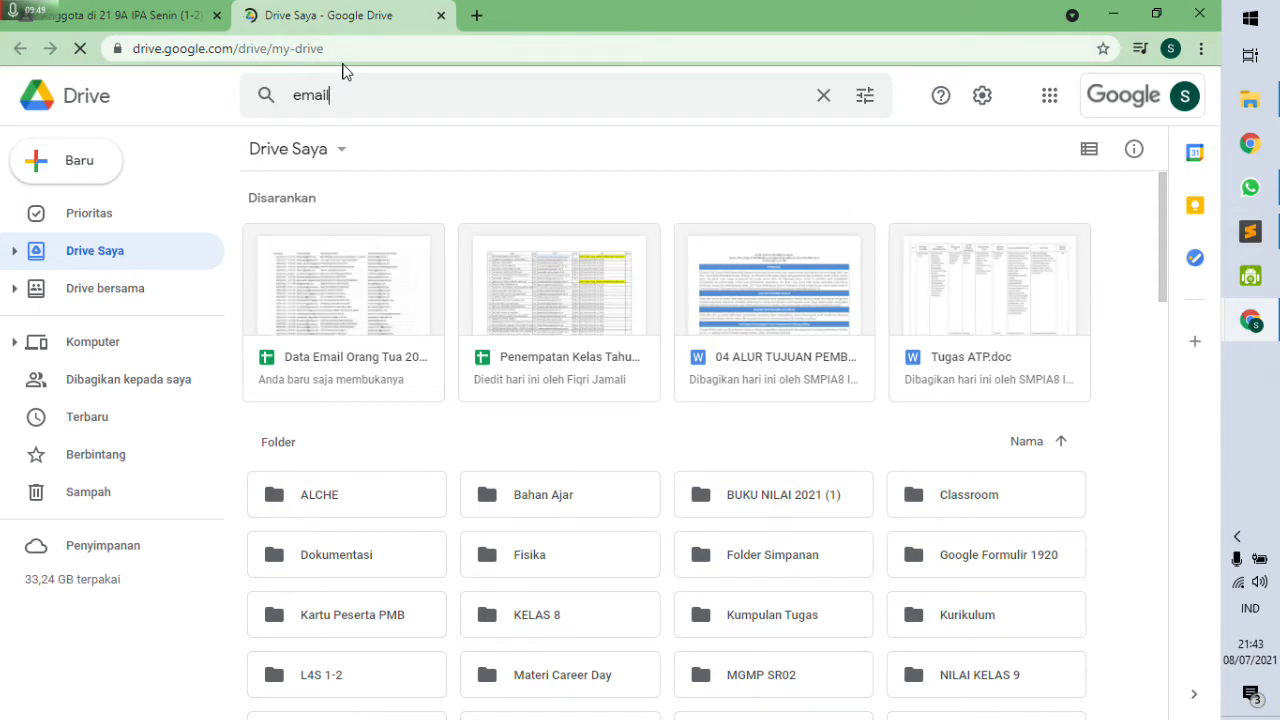
{"action": "key", "text": "Return"}
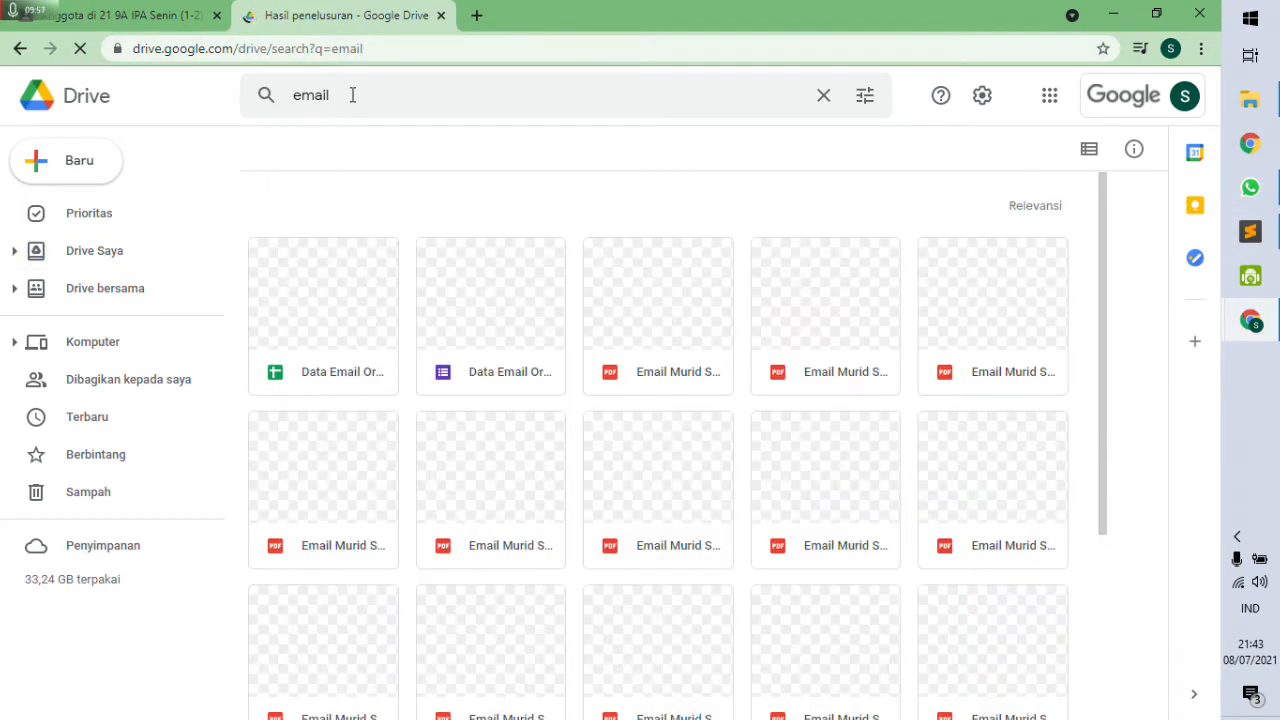
Refine the Drive search to 'email murid' and browse the results.
{"action": "left_click", "coordinate": [352, 95]}
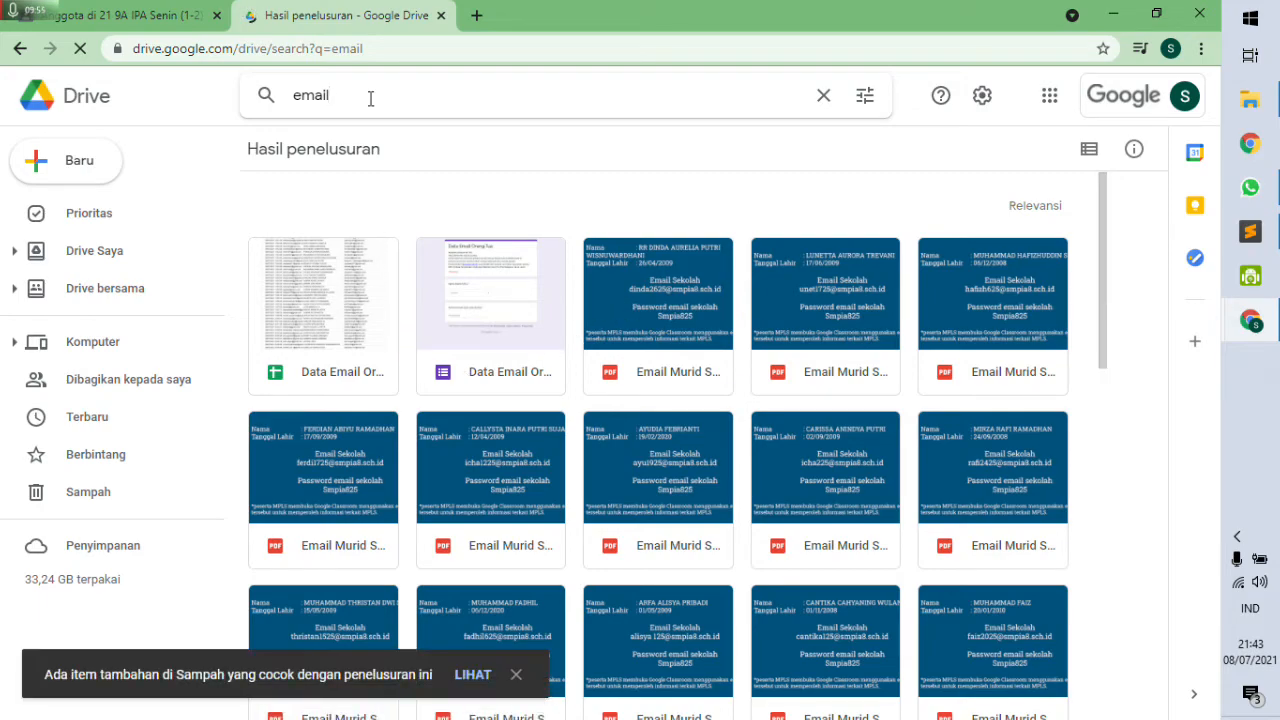
{"action": "type", "text": "murid"}
{"action": "key", "text": "Return"}
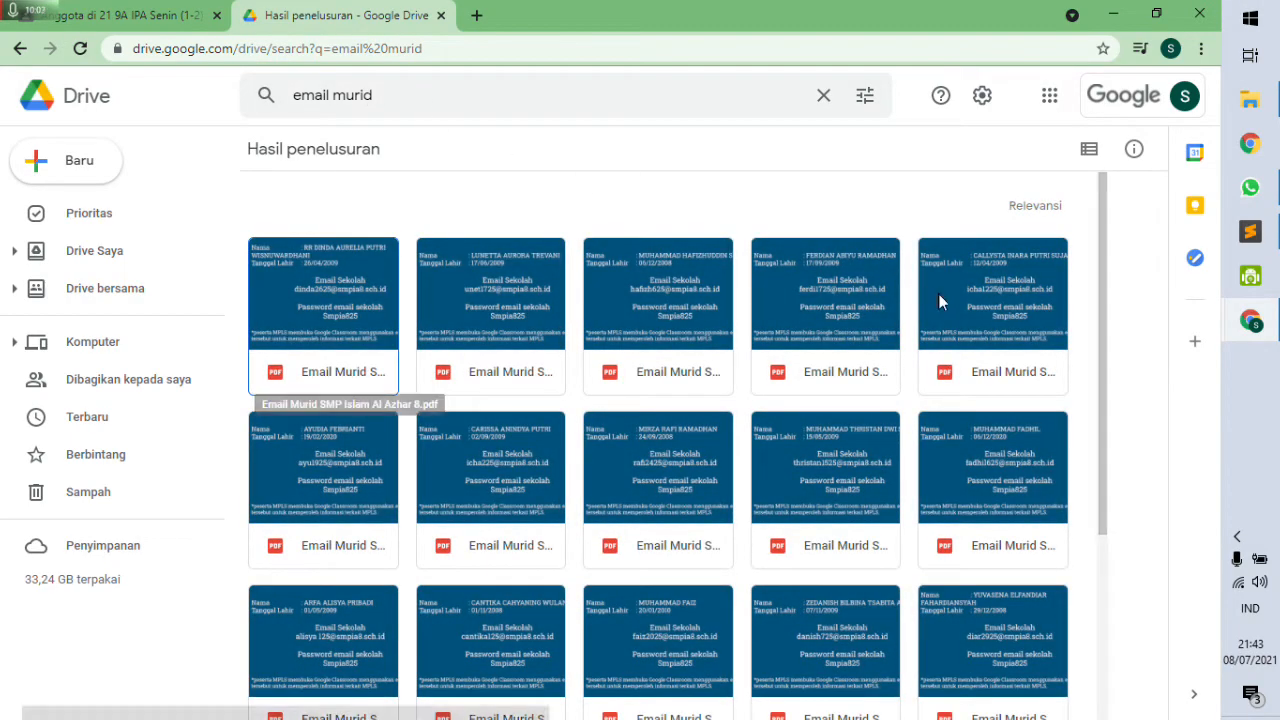
{"action": "left_click_drag", "start_coordinate": [1103, 286], "coordinate": [1132, 668]}
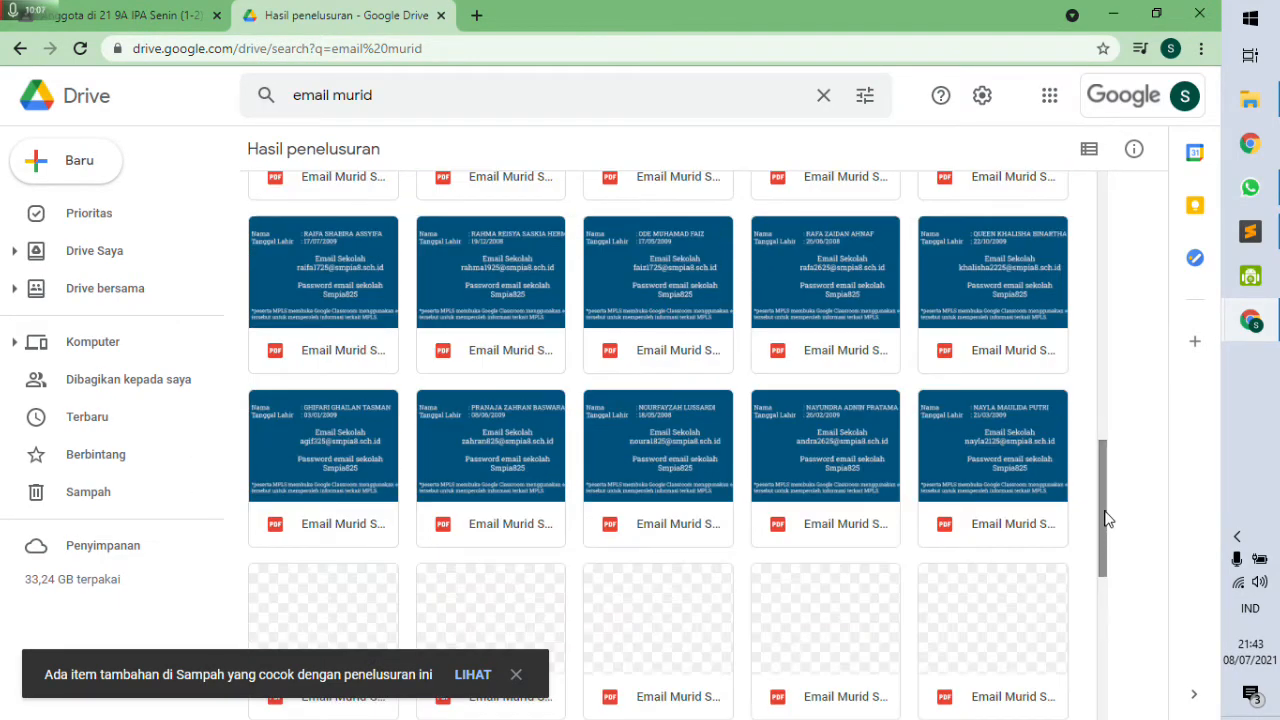
{"action": "left_click_drag", "start_coordinate": [1108, 508], "coordinate": [1108, 616]}
{"action": "scroll", "coordinate": [1106, 616], "scroll_direction": "down", "scroll_amount": 4}
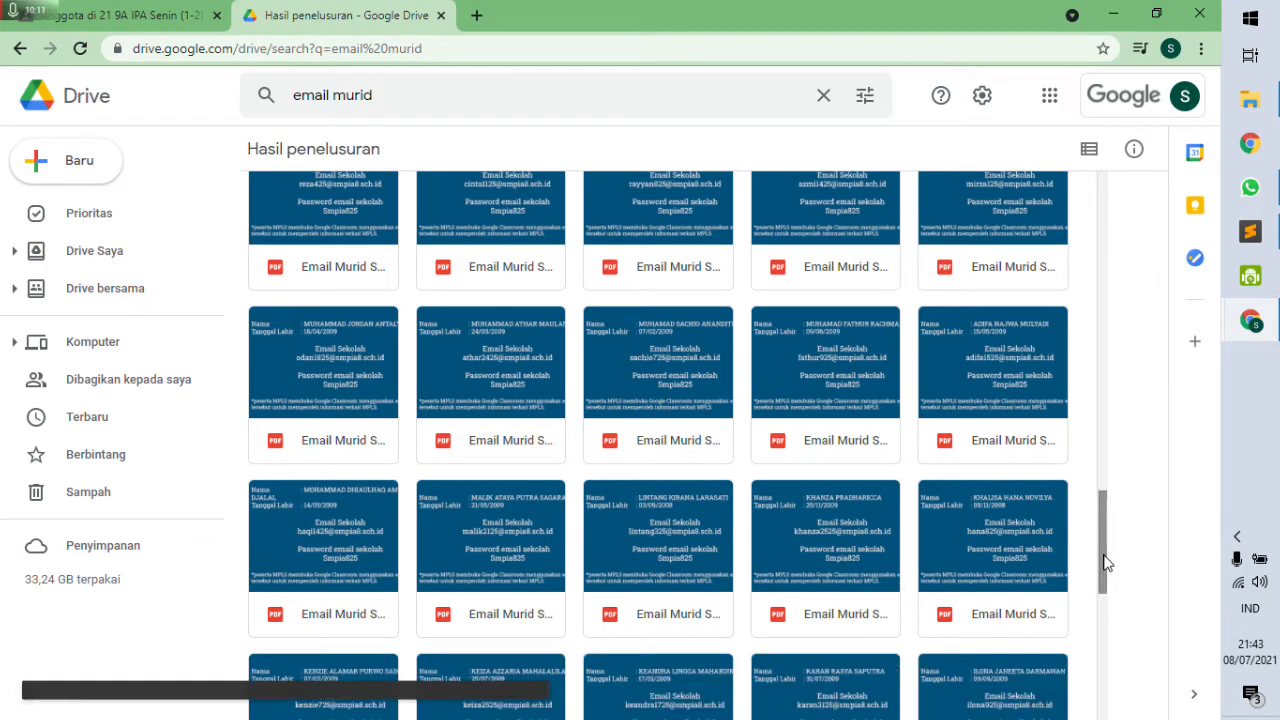
{"action": "left_click_drag", "start_coordinate": [1103, 564], "coordinate": [1103, 712]}
{"action": "scroll", "coordinate": [835, 470], "scroll_direction": "down", "scroll_amount": 5}
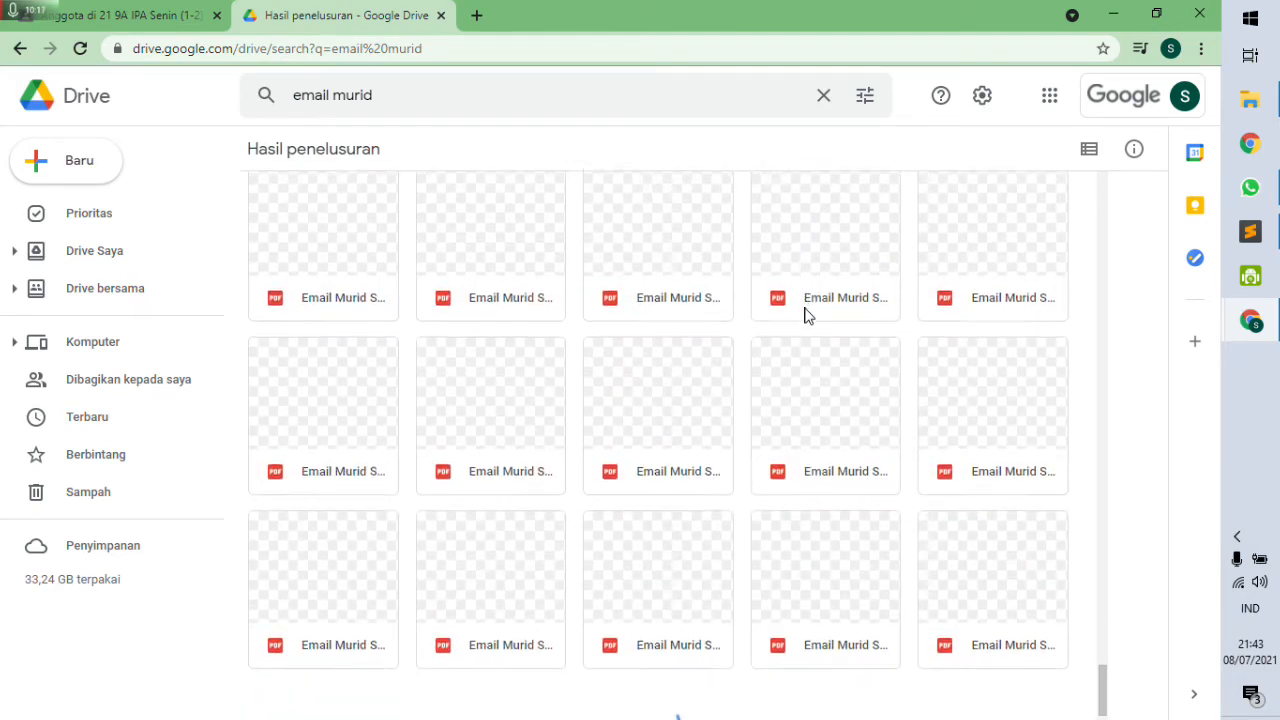
Search Drive for 'data email' and select the Data email smpia8.xlsx file.
{"action": "left_click_drag", "start_coordinate": [392, 94], "coordinate": [291, 94]}
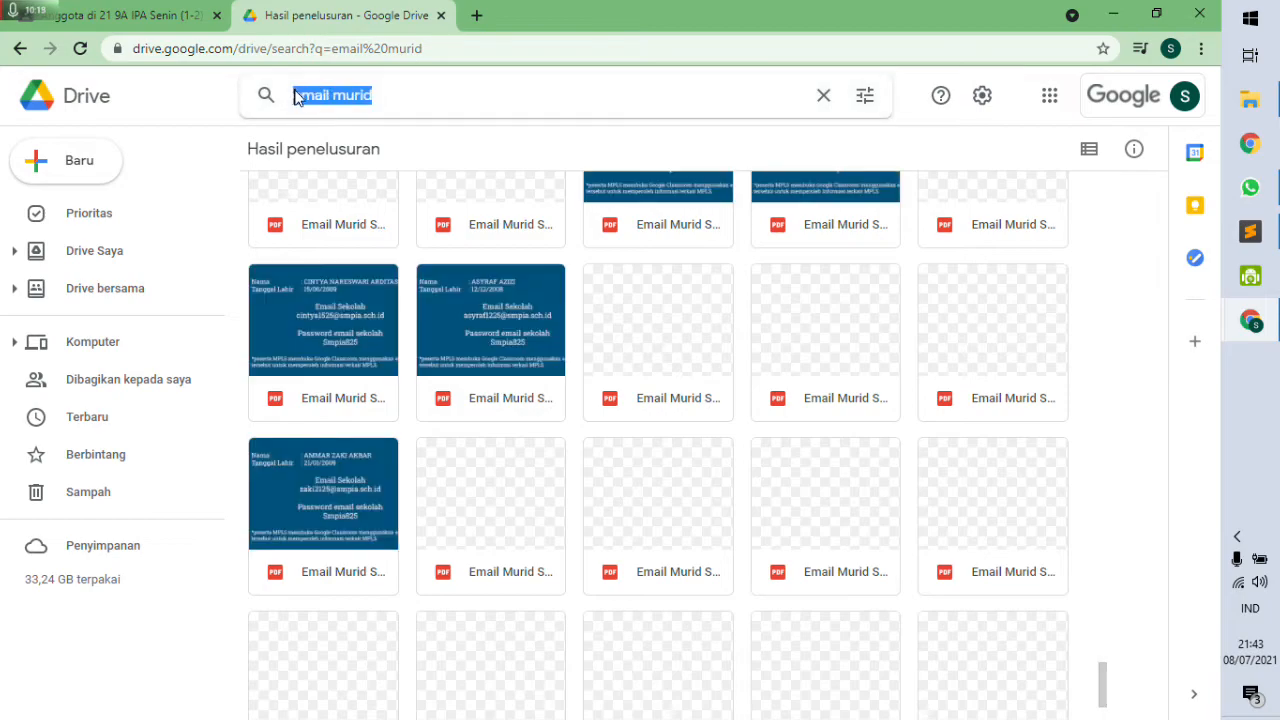
{"action": "type", "text": "data"}
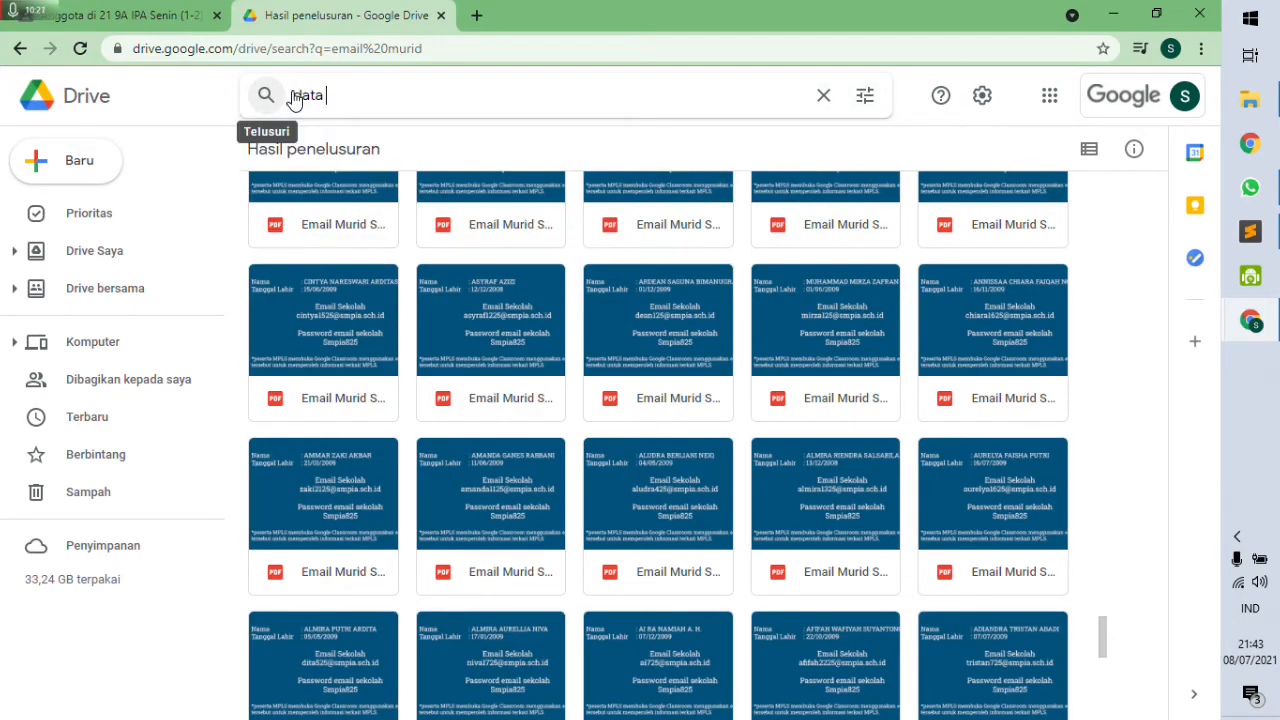
{"action": "type", "text": " email"}
{"action": "left_click", "coordinate": [291, 95]}
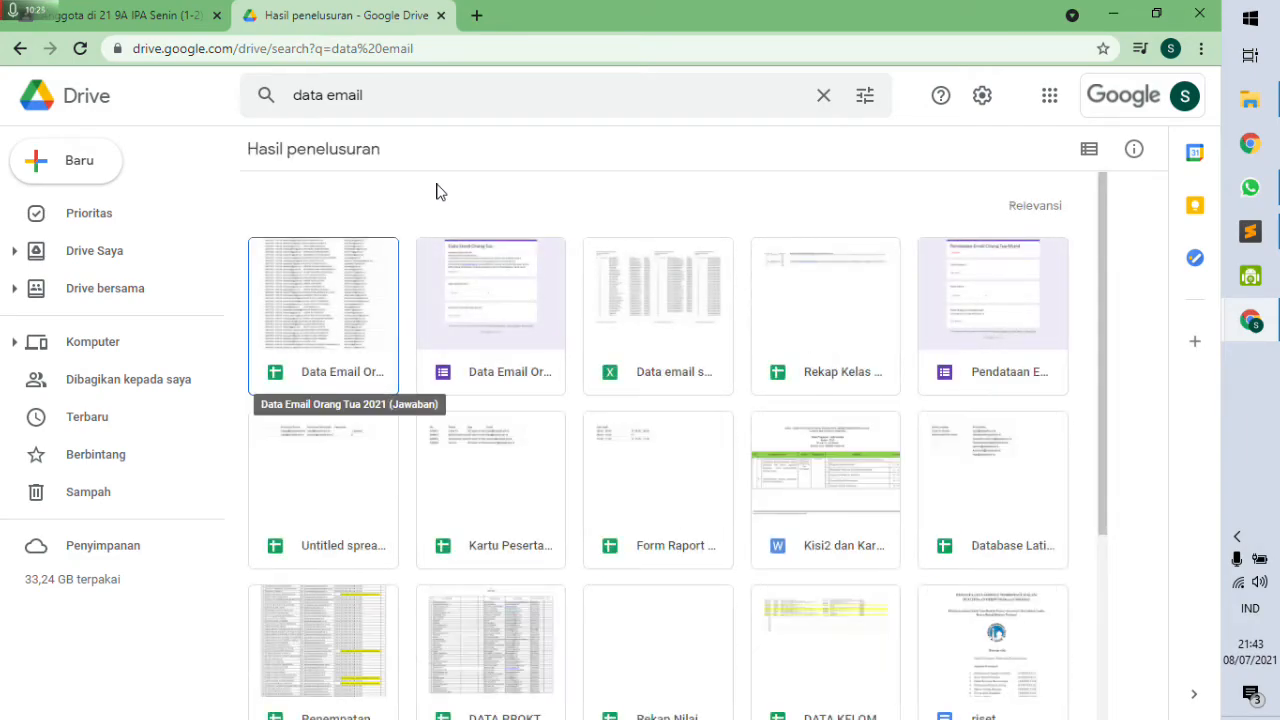
{"action": "left_click", "coordinate": [648, 300]}
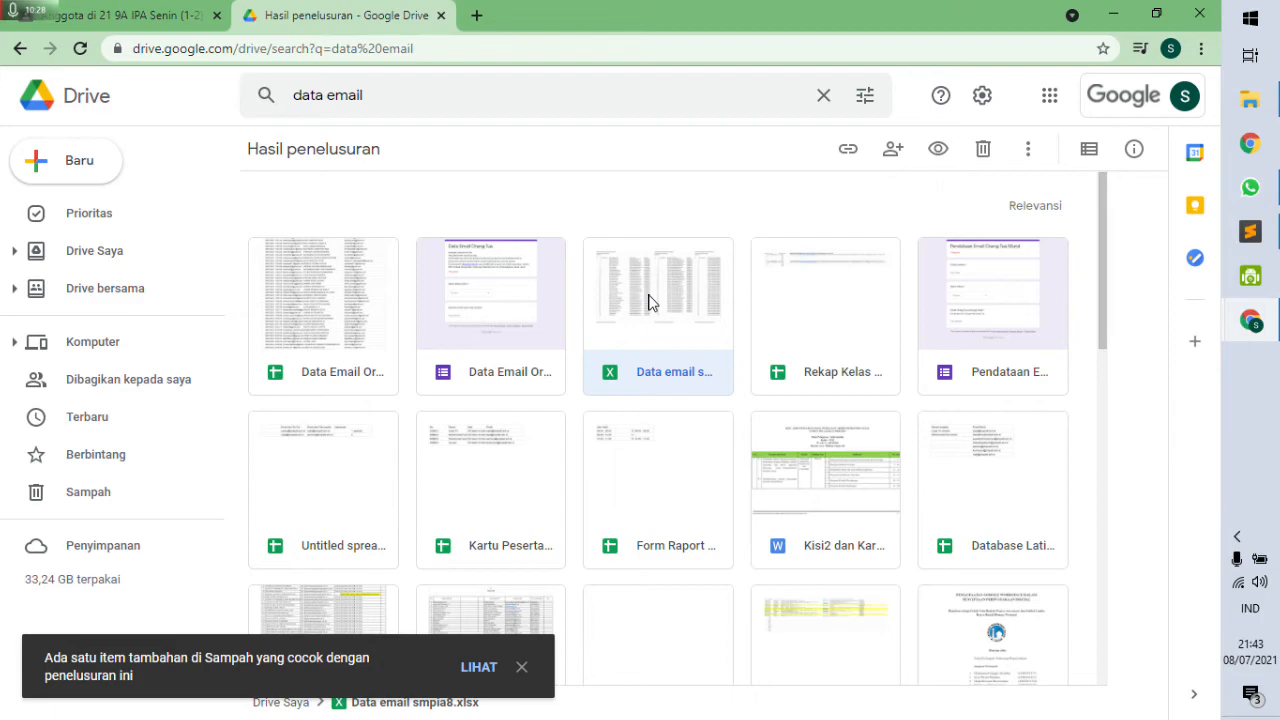
Open Data email smpia8.xlsx in a new tab from the 'data email' results.
{"action": "scroll", "coordinate": [648, 300], "scroll_direction": "down", "scroll_amount": 5}
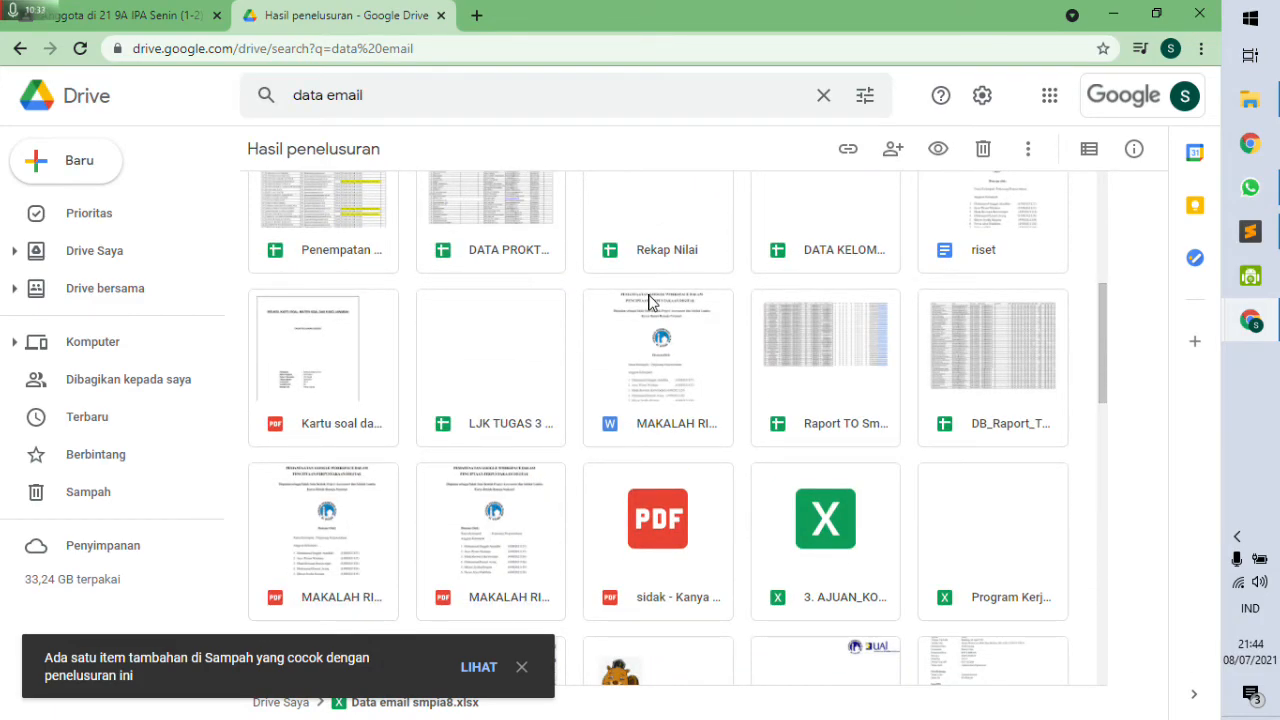
{"action": "scroll", "coordinate": [648, 300], "scroll_direction": "up", "scroll_amount": 5}
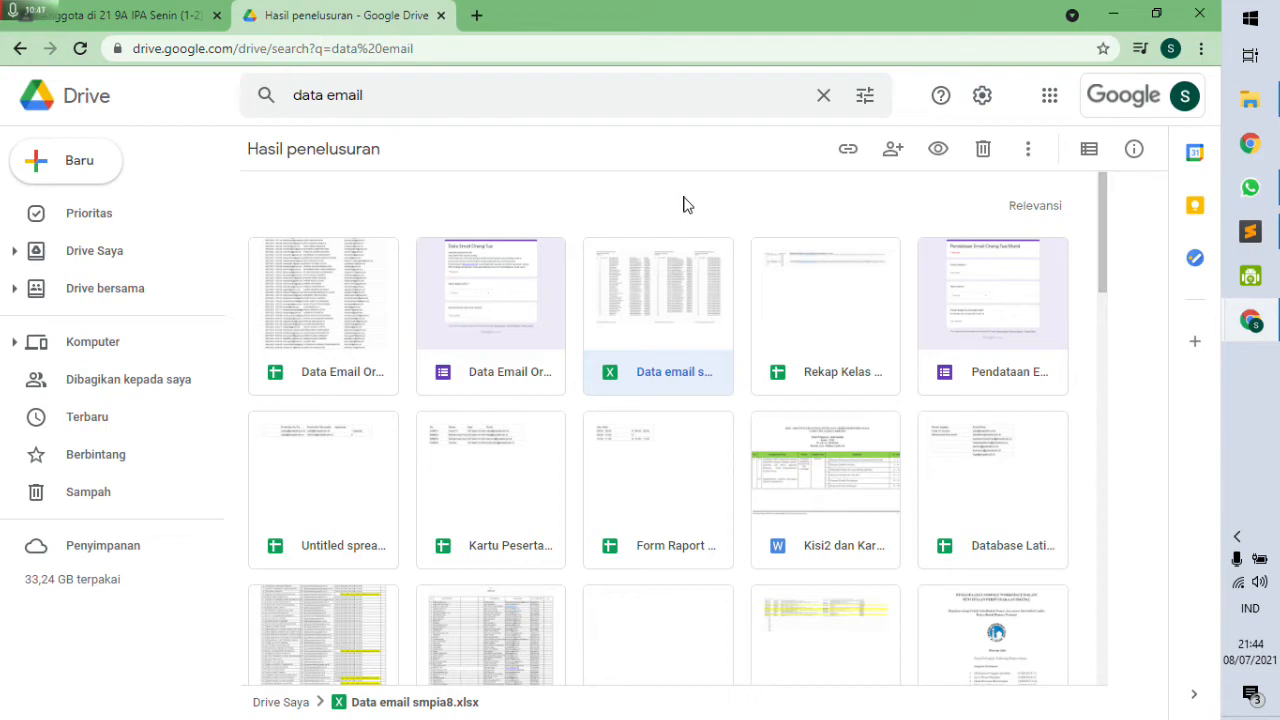
{"action": "double_click", "coordinate": [663, 273]}
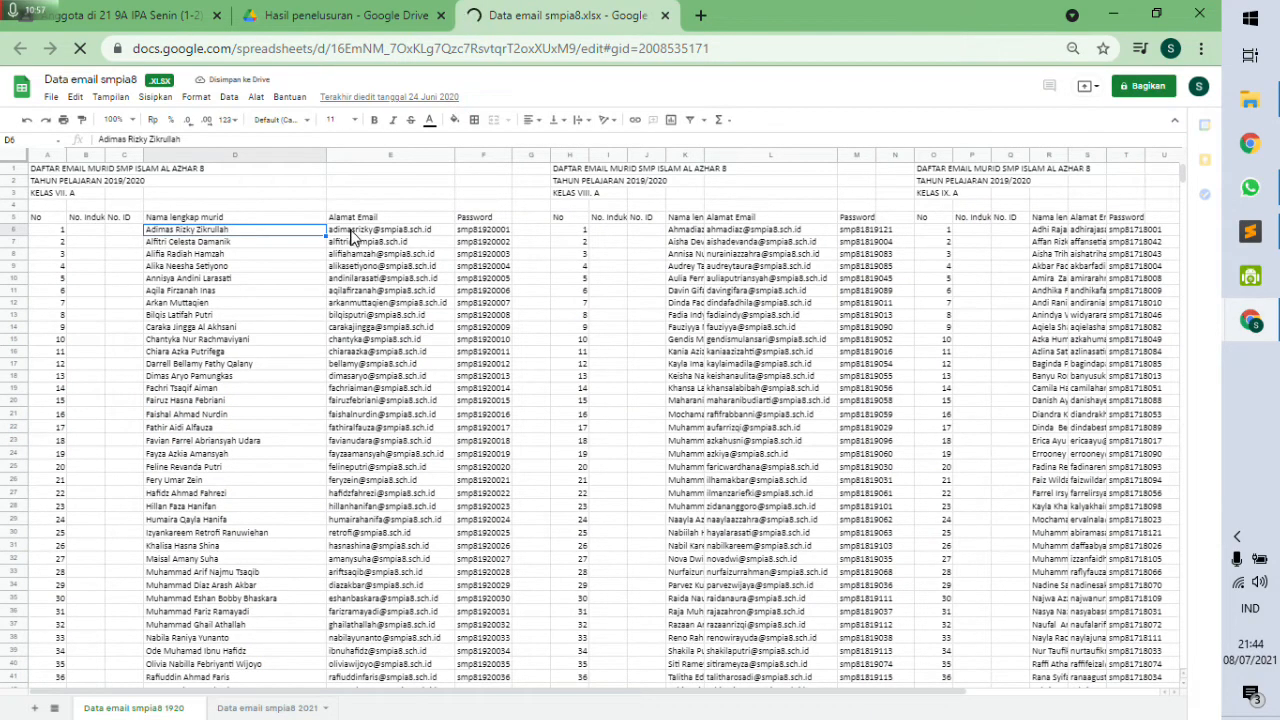
Copy the 40 class VII A emails in E6:E45 with Salin, then return to Classroom.
{"action": "left_click", "coordinate": [356, 231]}
{"action": "left_click", "coordinate": [404, 306]}
{"action": "scroll", "coordinate": [380, 398], "scroll_direction": "down", "scroll_amount": 5}
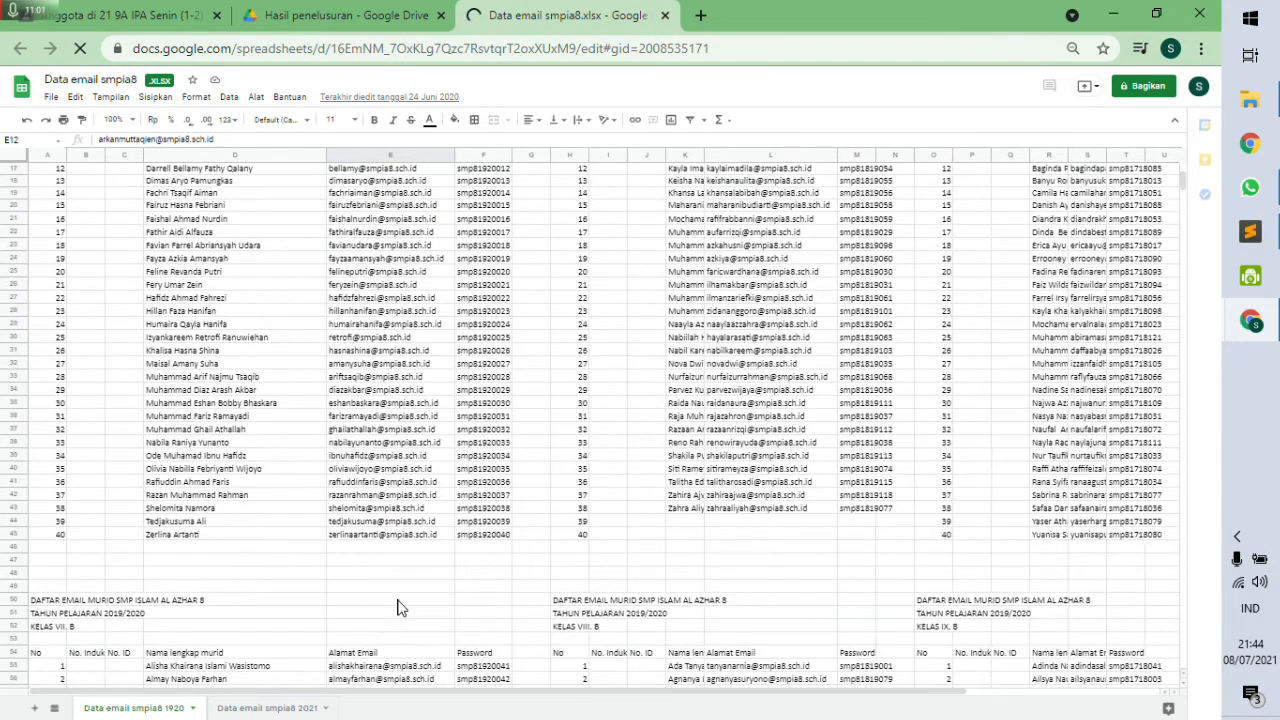
{"action": "scroll", "coordinate": [391, 619], "scroll_direction": "down", "scroll_amount": 2}
{"action": "left_click", "coordinate": [402, 462]}
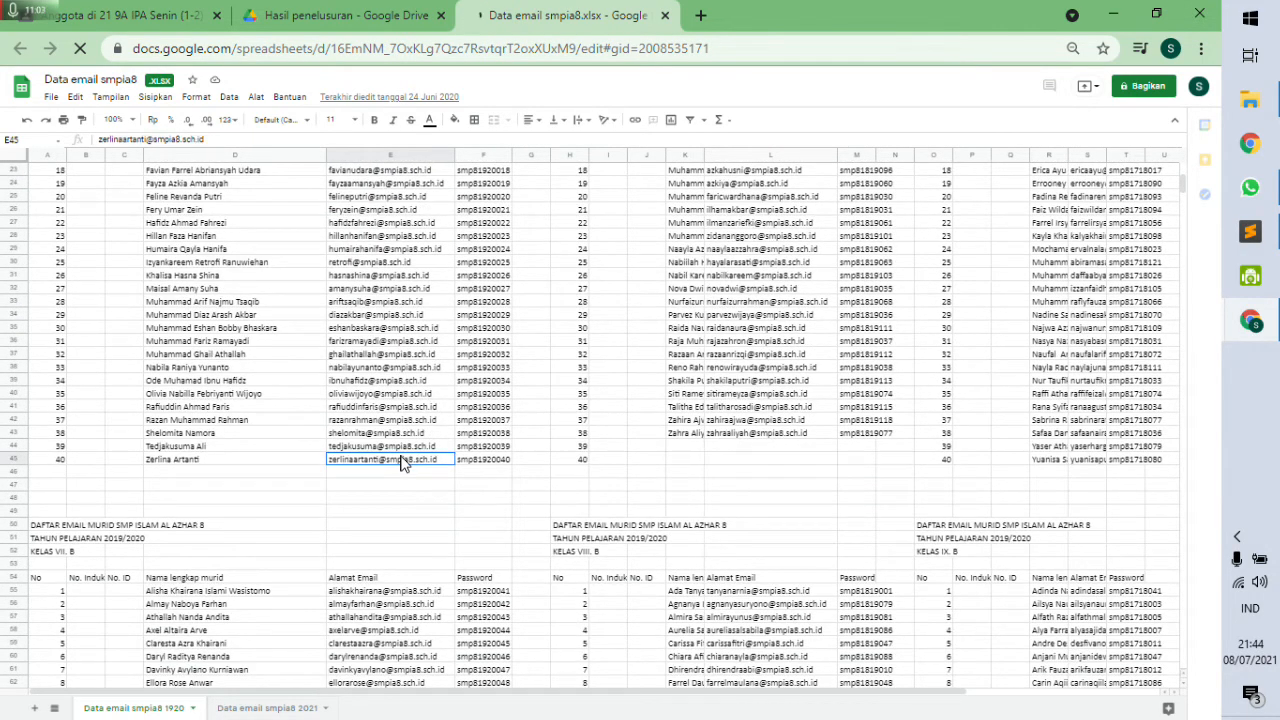
{"action": "scroll", "coordinate": [405, 430], "scroll_direction": "up", "scroll_amount": 7}
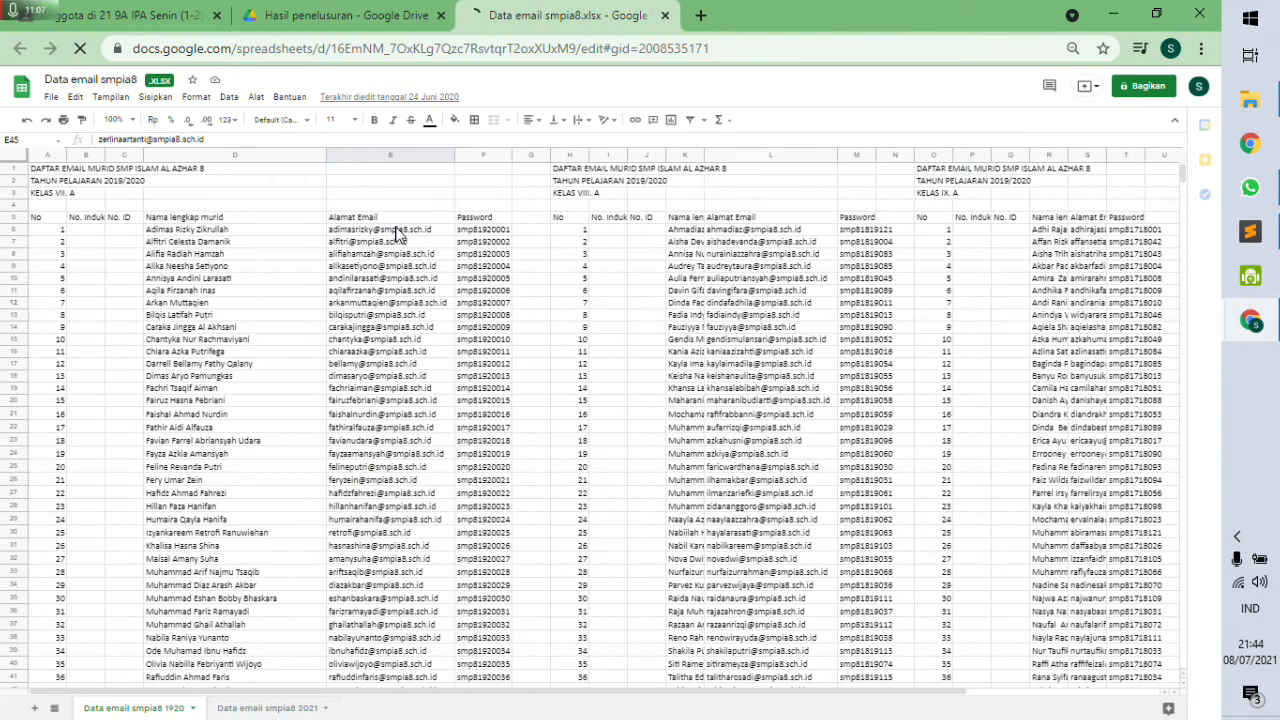
{"action": "left_click_drag", "start_coordinate": [395, 233], "coordinate": [388, 612]}
{"action": "right_click", "coordinate": [388, 612]}
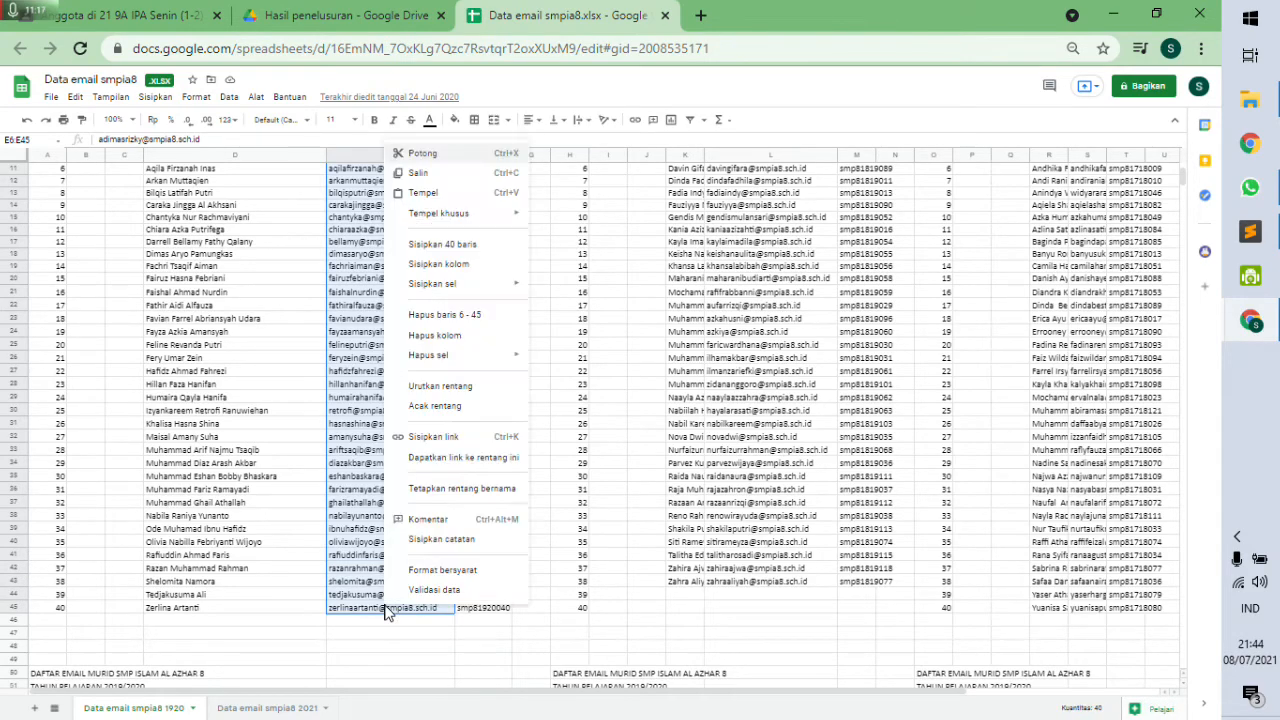
{"action": "left_click", "coordinate": [428, 176]}
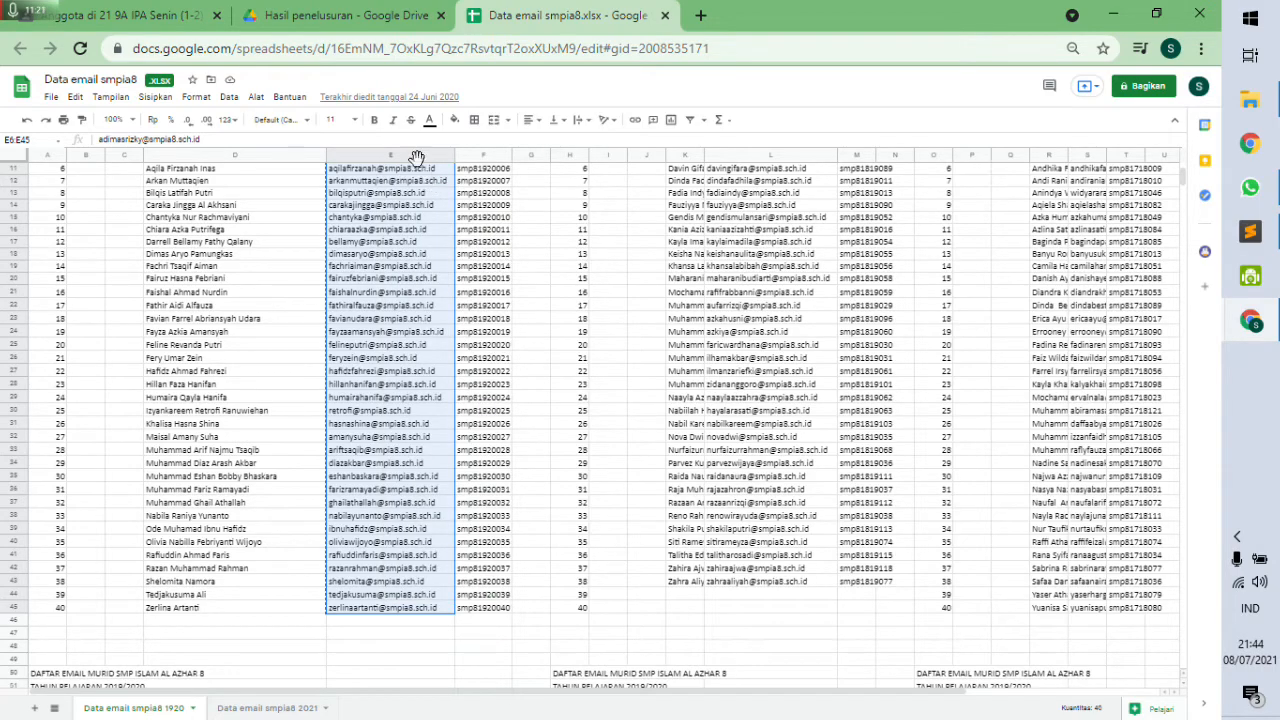
{"action": "left_click", "coordinate": [148, 15]}
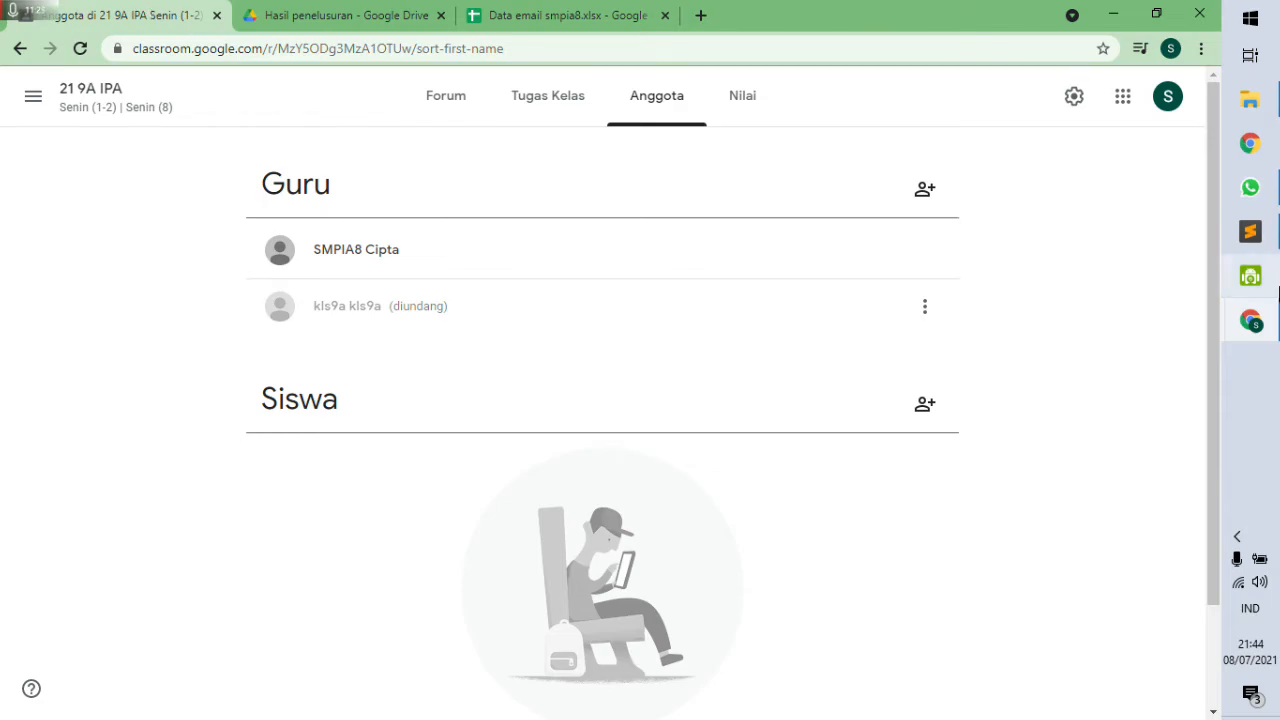
Paste the copied student email list into the Undang siswa dialog as recipients.
{"action": "left_click", "coordinate": [929, 406]}
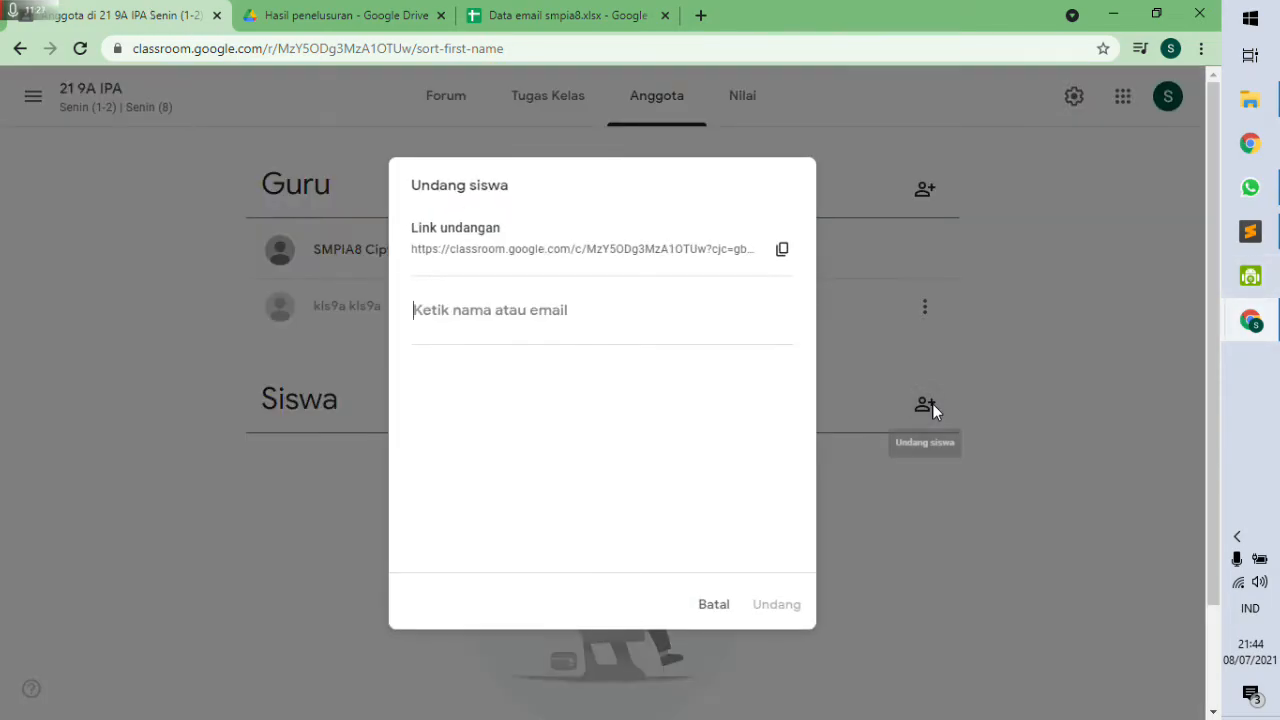
{"action": "right_click", "coordinate": [501, 316]}
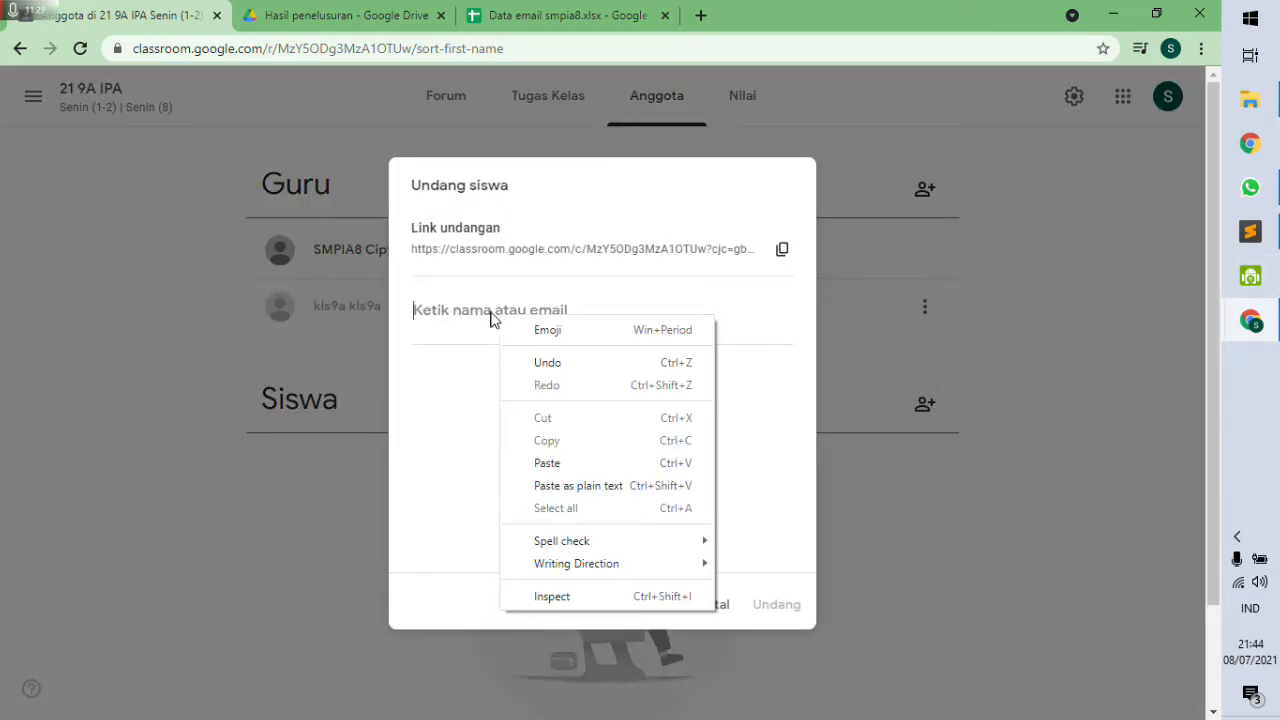
{"action": "left_click", "coordinate": [566, 462]}
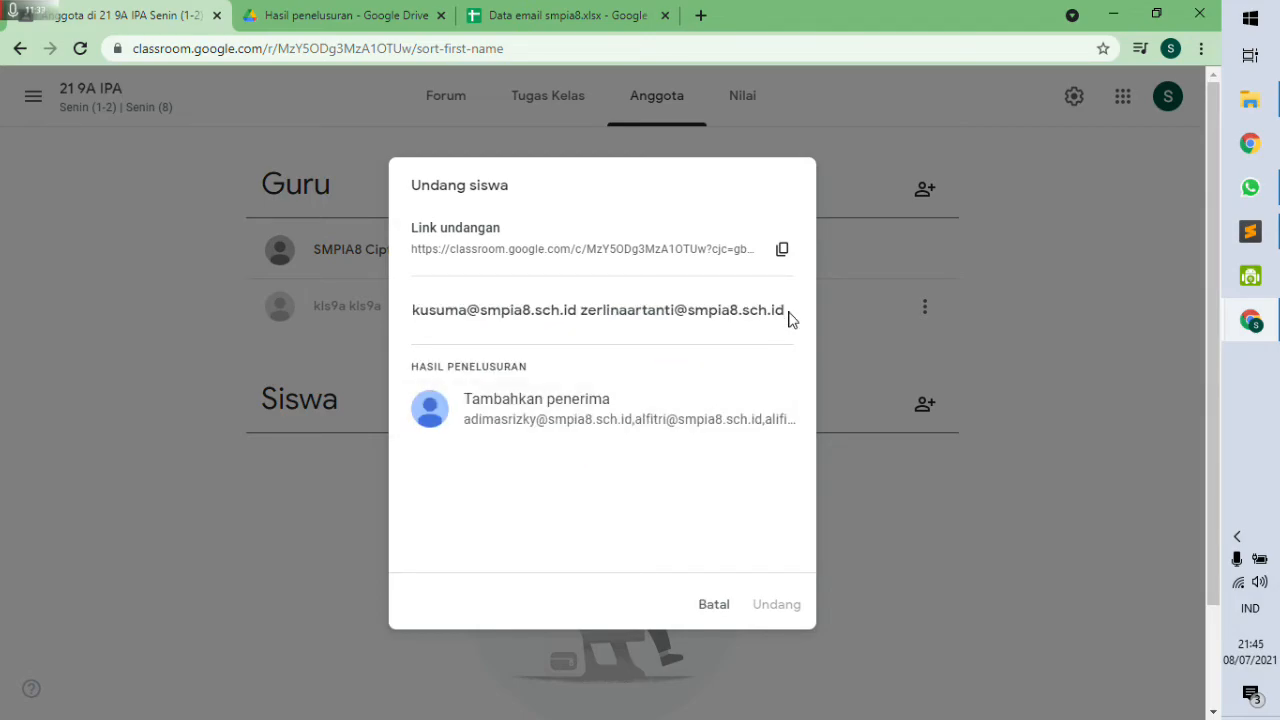
{"action": "key", "text": "Return"}
{"action": "scroll", "coordinate": [712, 385], "scroll_direction": "up", "scroll_amount": 10}
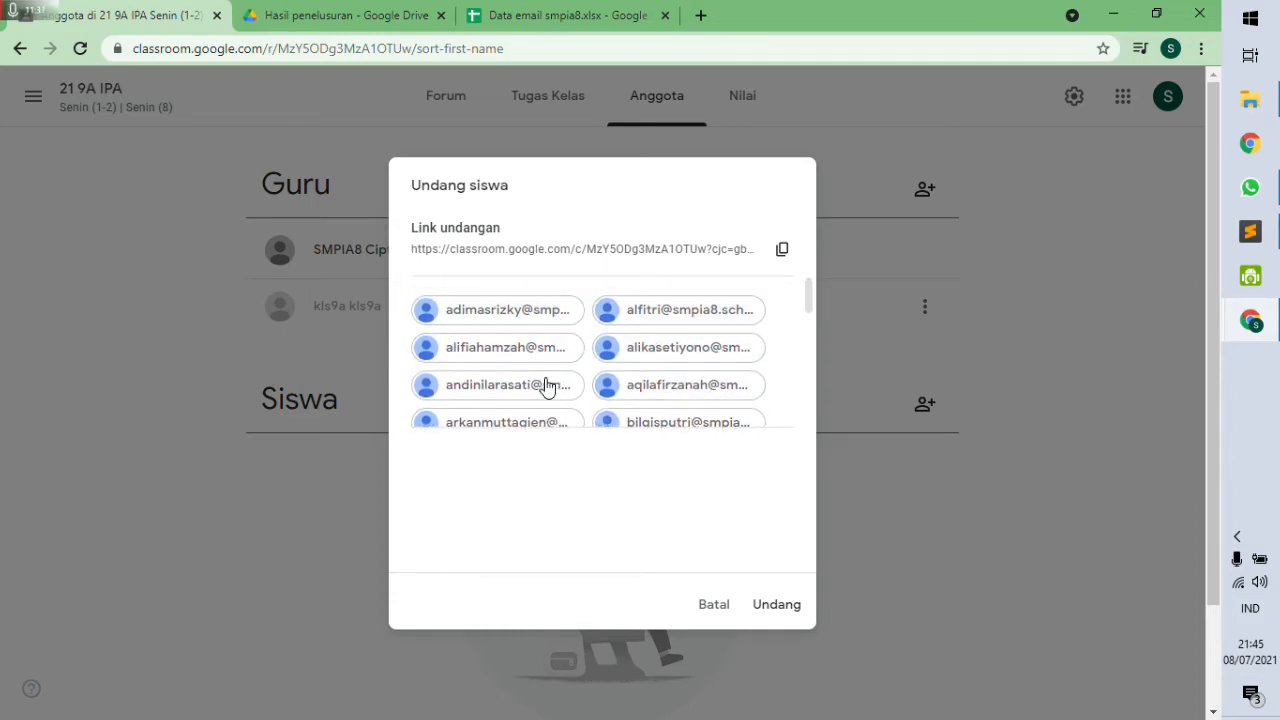
{"action": "scroll", "coordinate": [620, 405], "scroll_direction": "down", "scroll_amount": 10}
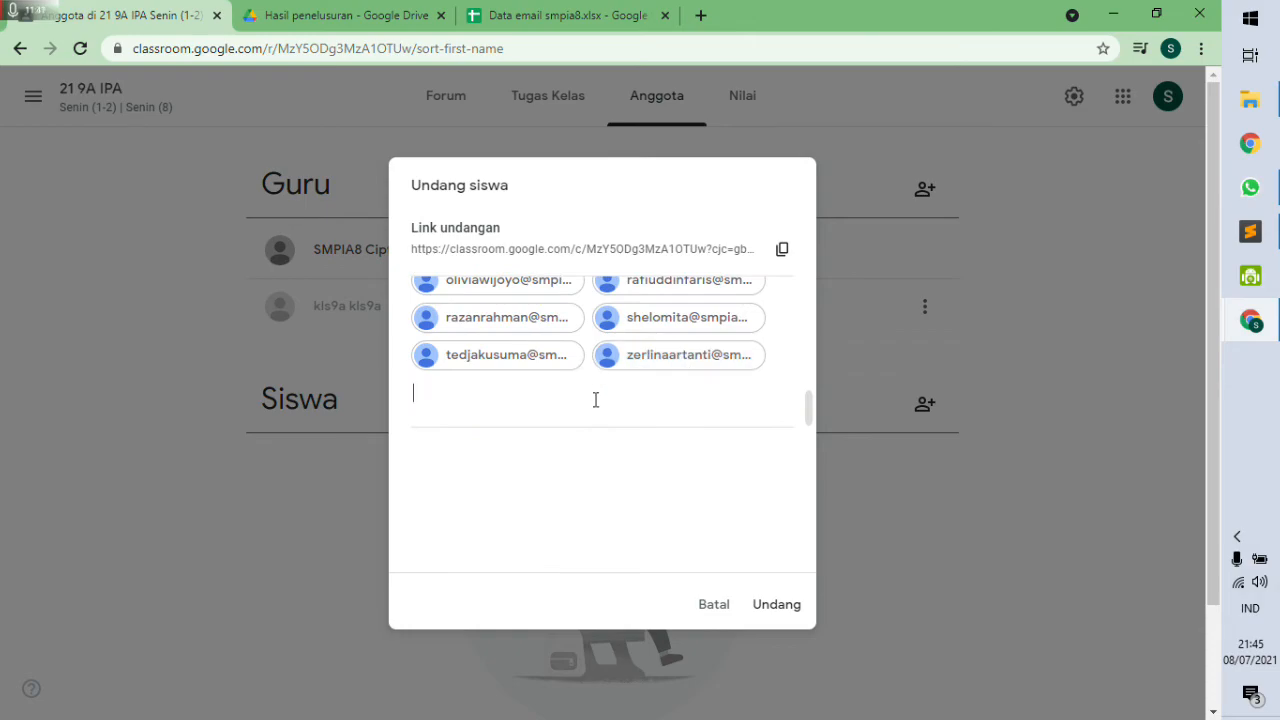
Add one more student found by name search and send the invitations with Undang.
{"action": "type", "text": "asmoro"}
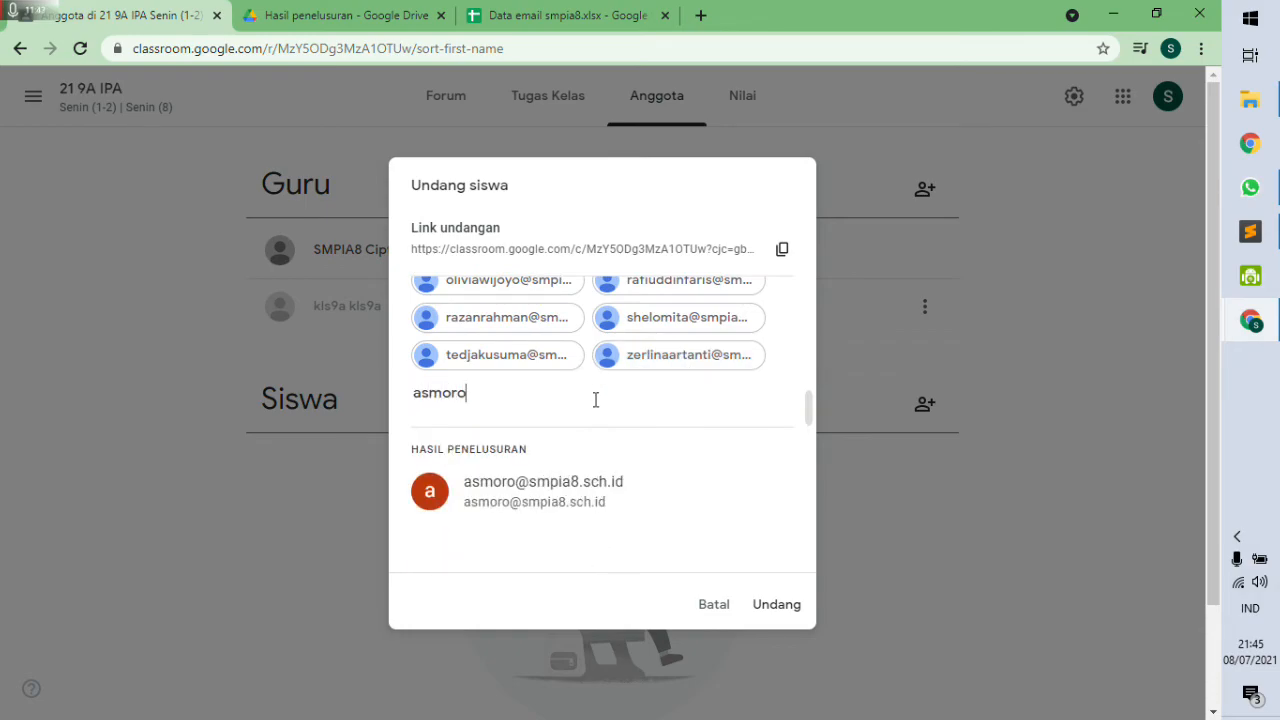
{"action": "left_click", "coordinate": [690, 478]}
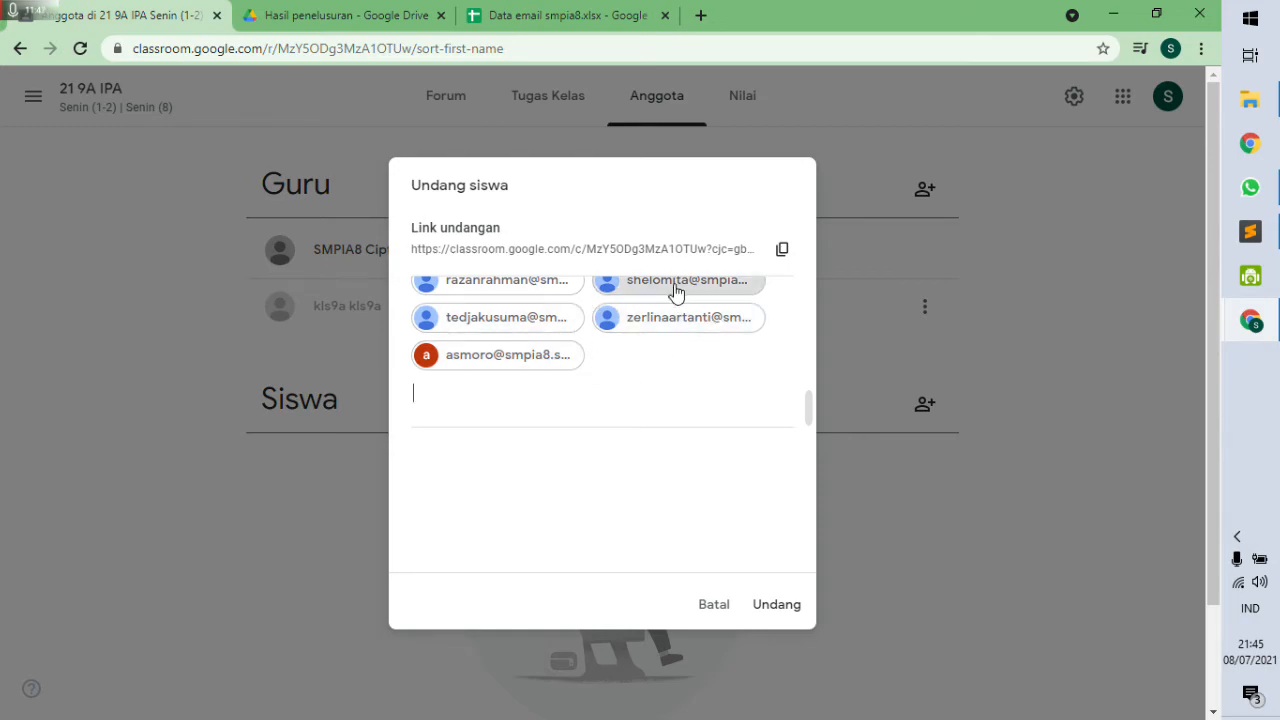
{"action": "scroll", "coordinate": [716, 414], "scroll_direction": "up", "scroll_amount": 10}
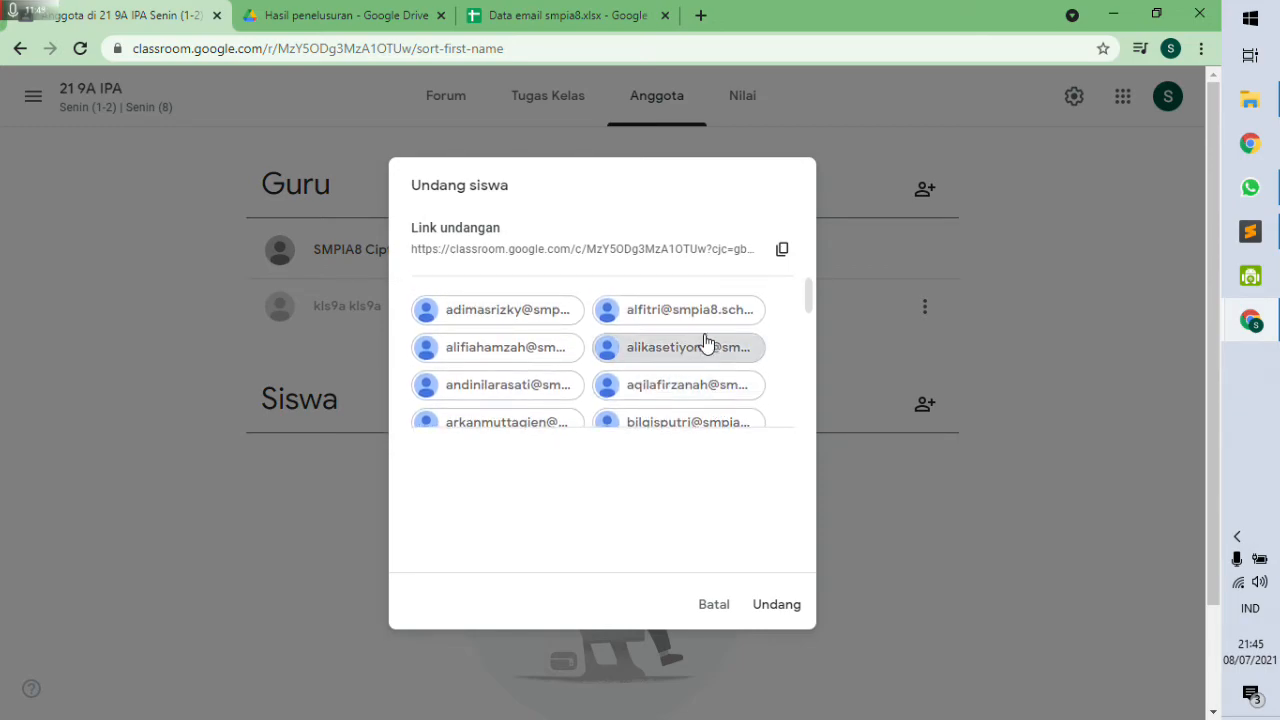
{"action": "scroll", "coordinate": [705, 360], "scroll_direction": "down", "scroll_amount": 10}
{"action": "scroll", "coordinate": [705, 360], "scroll_direction": "down", "scroll_amount": 1}
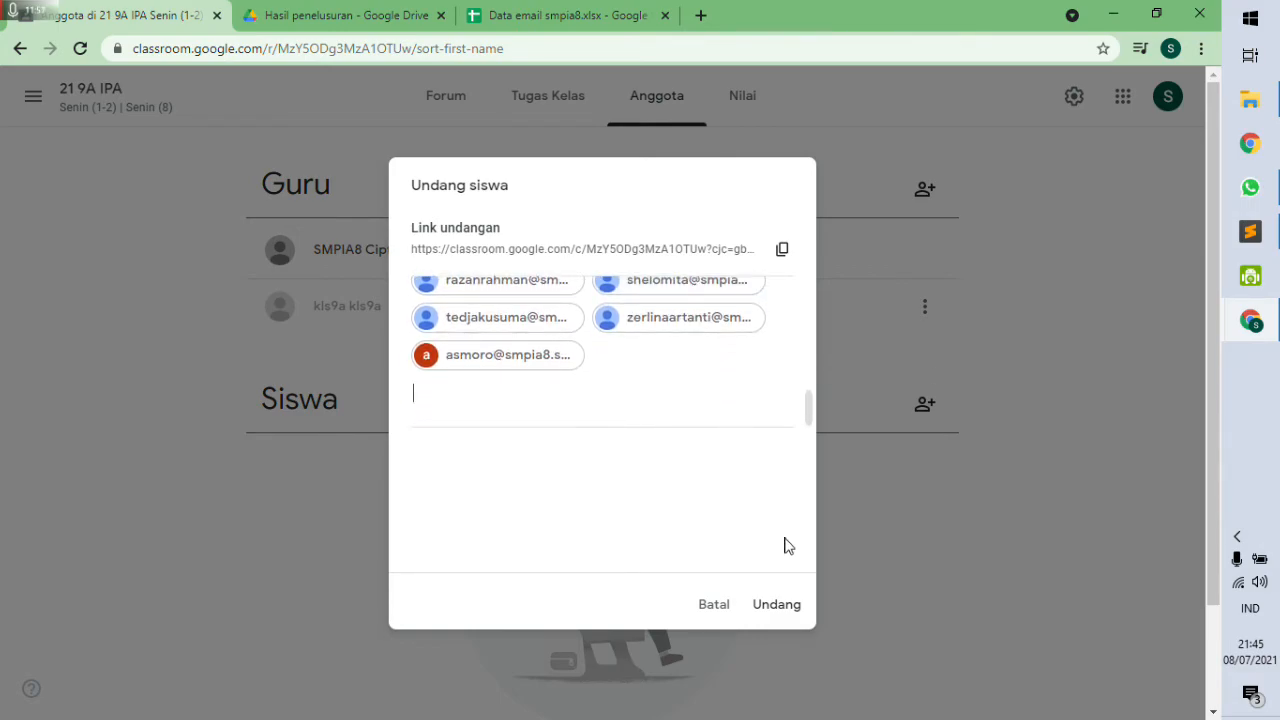
{"action": "left_click", "coordinate": [780, 604]}
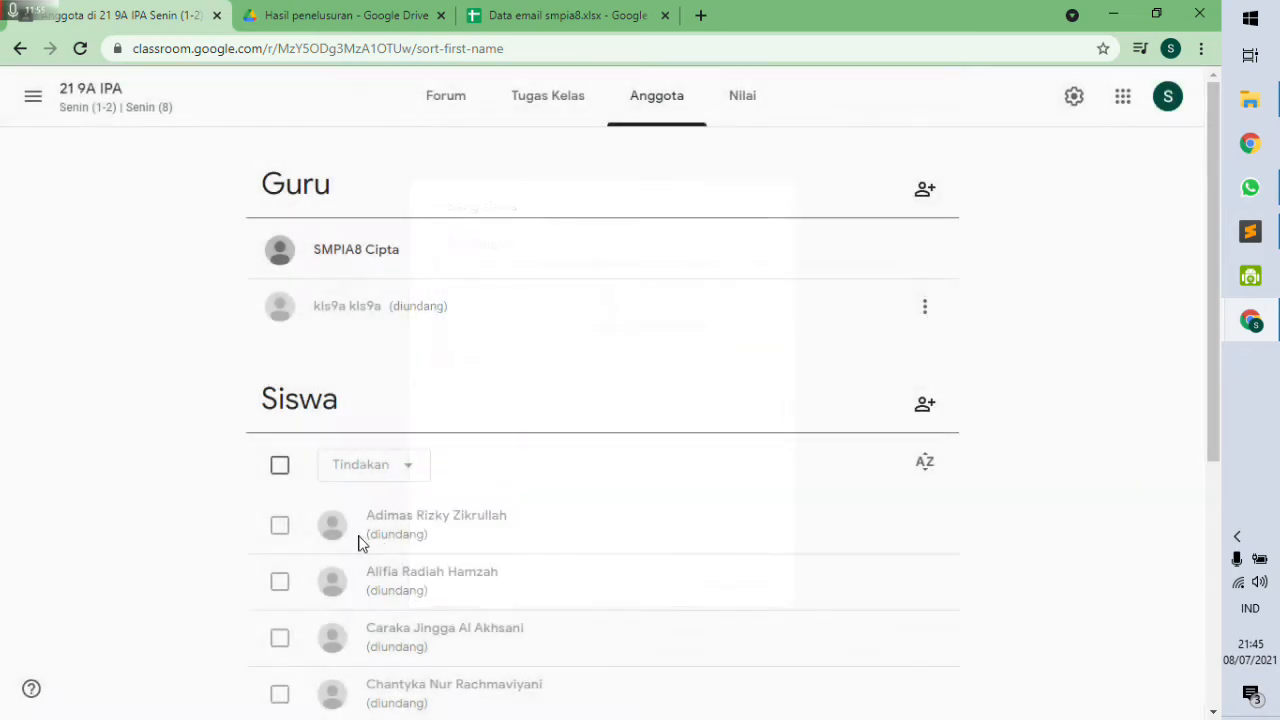
Select all invited students except the one student to keep.
{"action": "scroll", "coordinate": [440, 532], "scroll_direction": "down", "scroll_amount": 13}
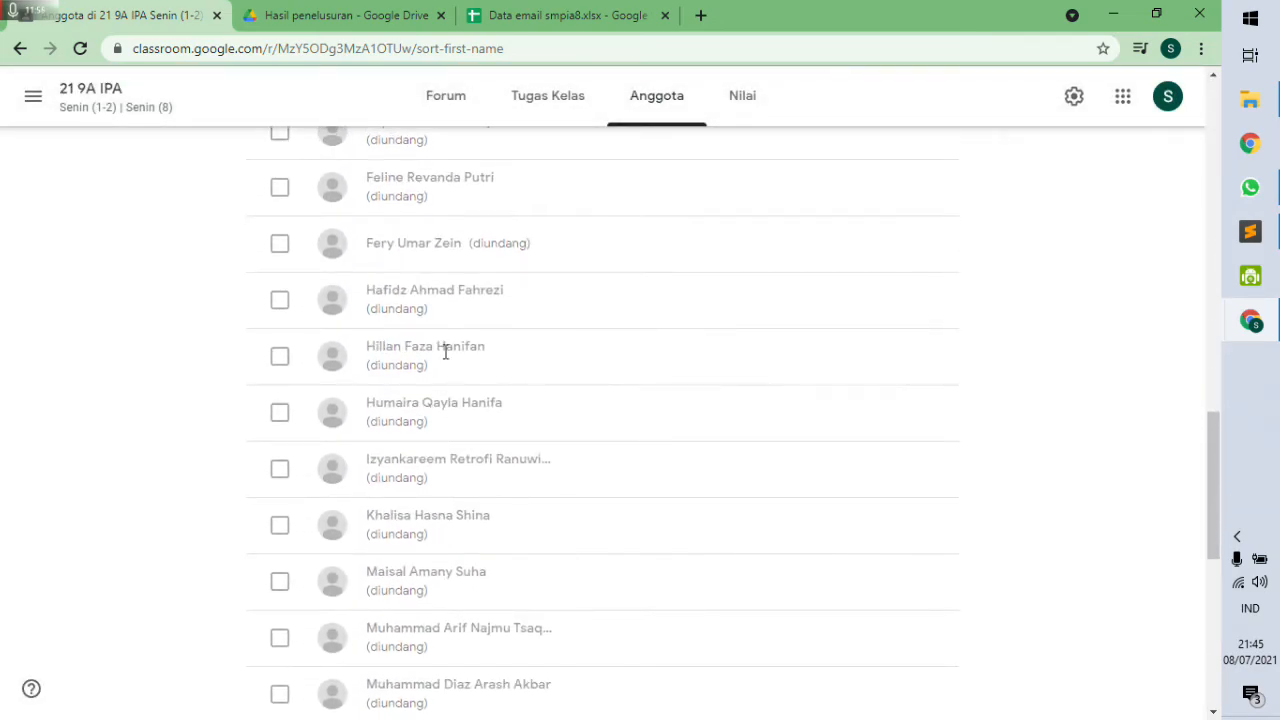
{"action": "scroll", "coordinate": [423, 510], "scroll_direction": "down", "scroll_amount": 6}
{"action": "scroll", "coordinate": [423, 510], "scroll_direction": "up", "scroll_amount": 18}
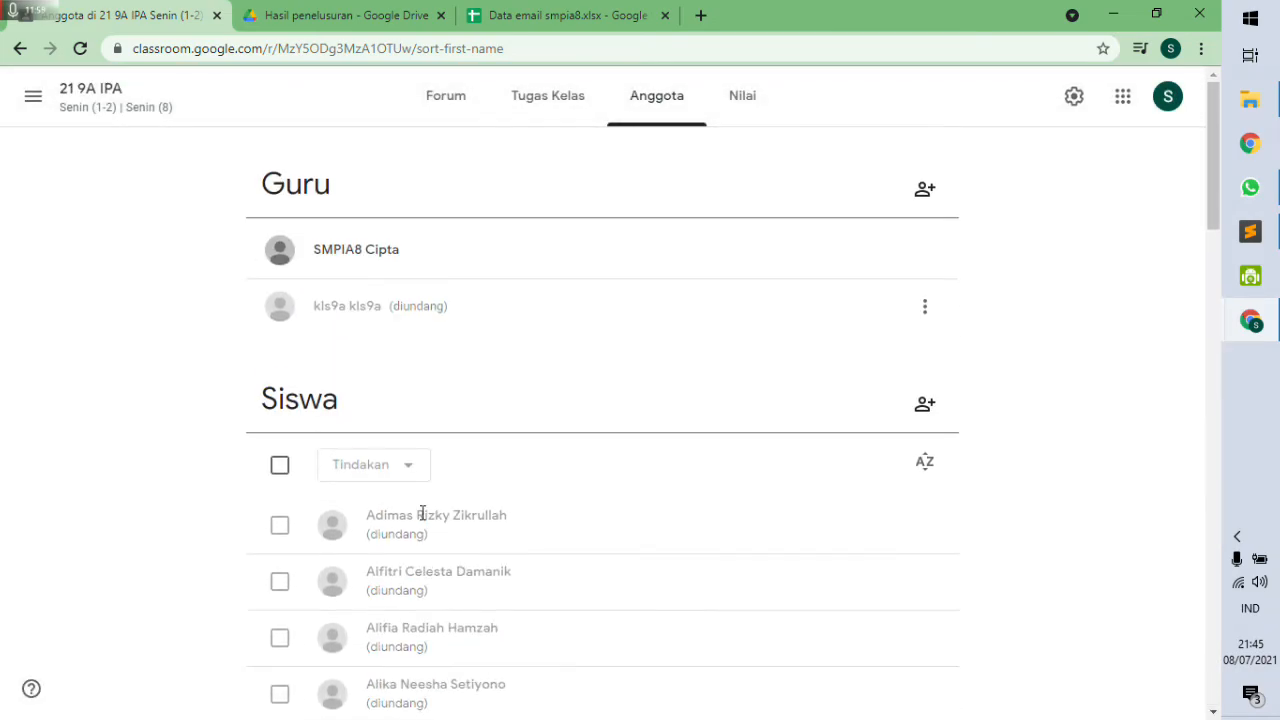
{"action": "left_click", "coordinate": [279, 465]}
{"action": "left_click", "coordinate": [410, 468]}
{"action": "scroll", "coordinate": [557, 500], "scroll_direction": "down", "scroll_amount": 15}
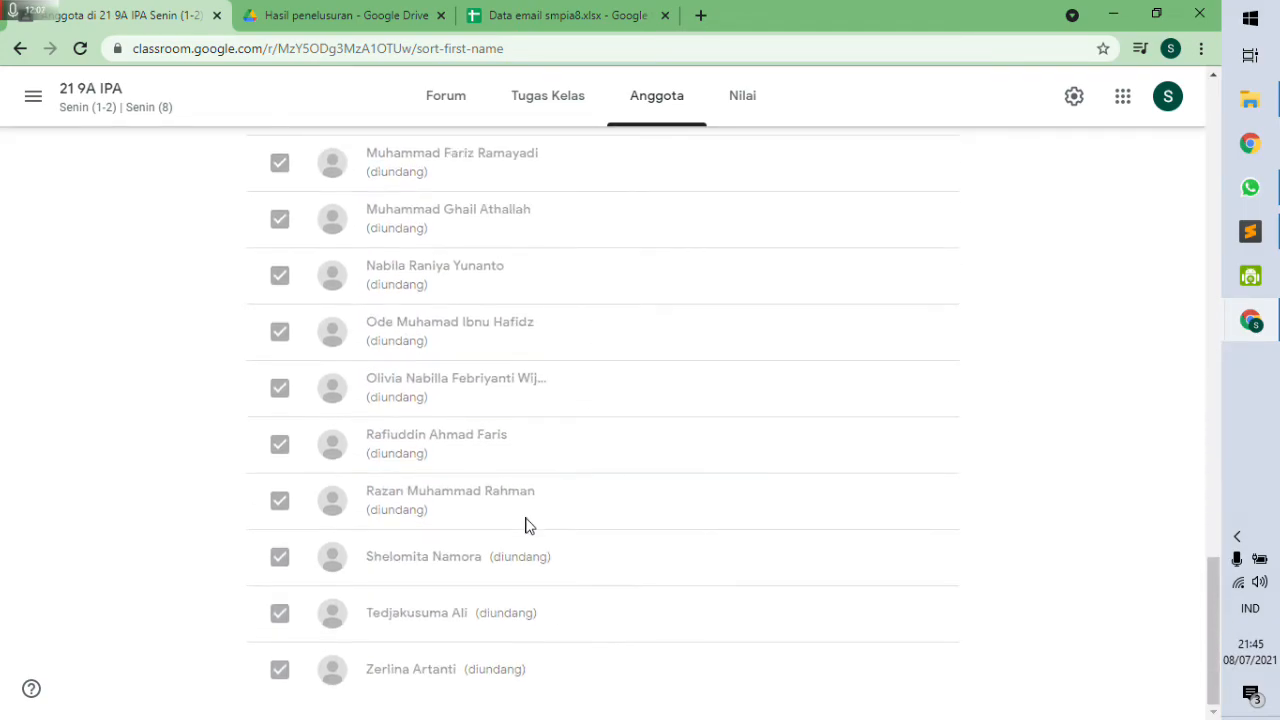
{"action": "scroll", "coordinate": [461, 565], "scroll_direction": "up", "scroll_amount": 12}
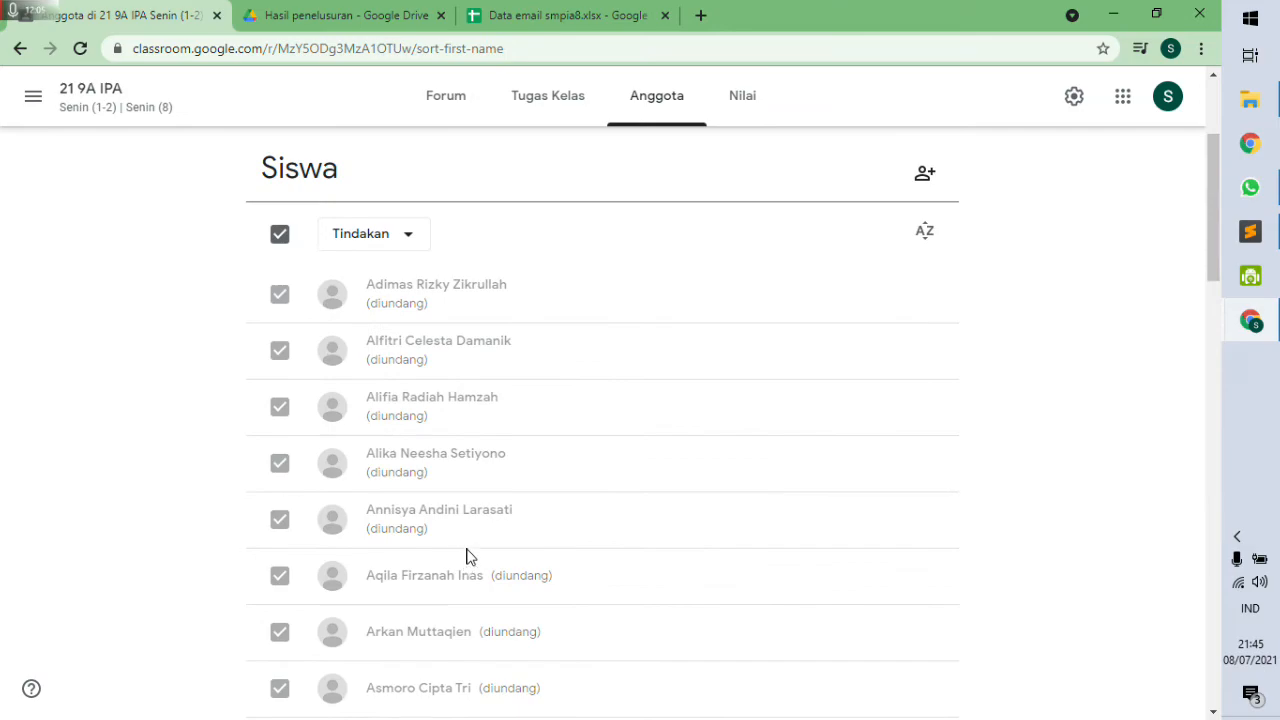
{"action": "scroll", "coordinate": [330, 452], "scroll_direction": "down", "scroll_amount": 3}
{"action": "left_click", "coordinate": [280, 407]}
Remove the selected students with Tindakan > Hapus and confirm.
{"action": "scroll", "coordinate": [390, 435], "scroll_direction": "up", "scroll_amount": 5}
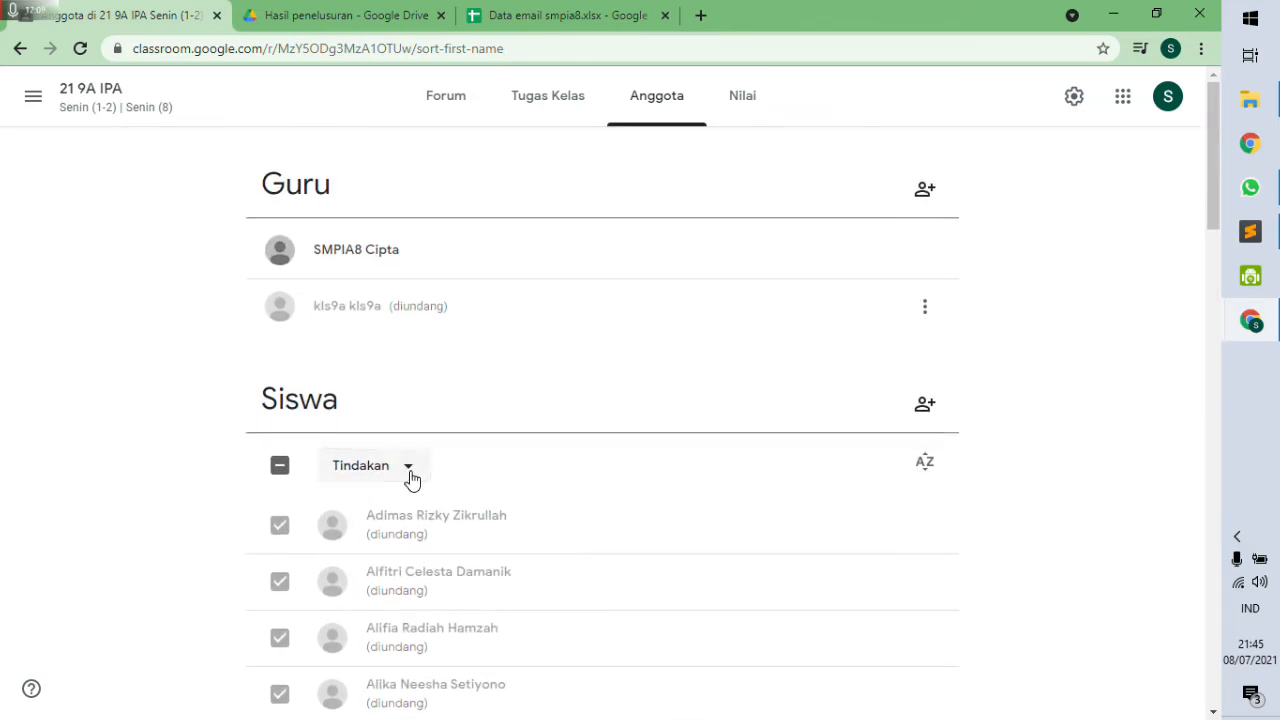
{"action": "left_click", "coordinate": [410, 472]}
{"action": "left_click", "coordinate": [400, 560]}
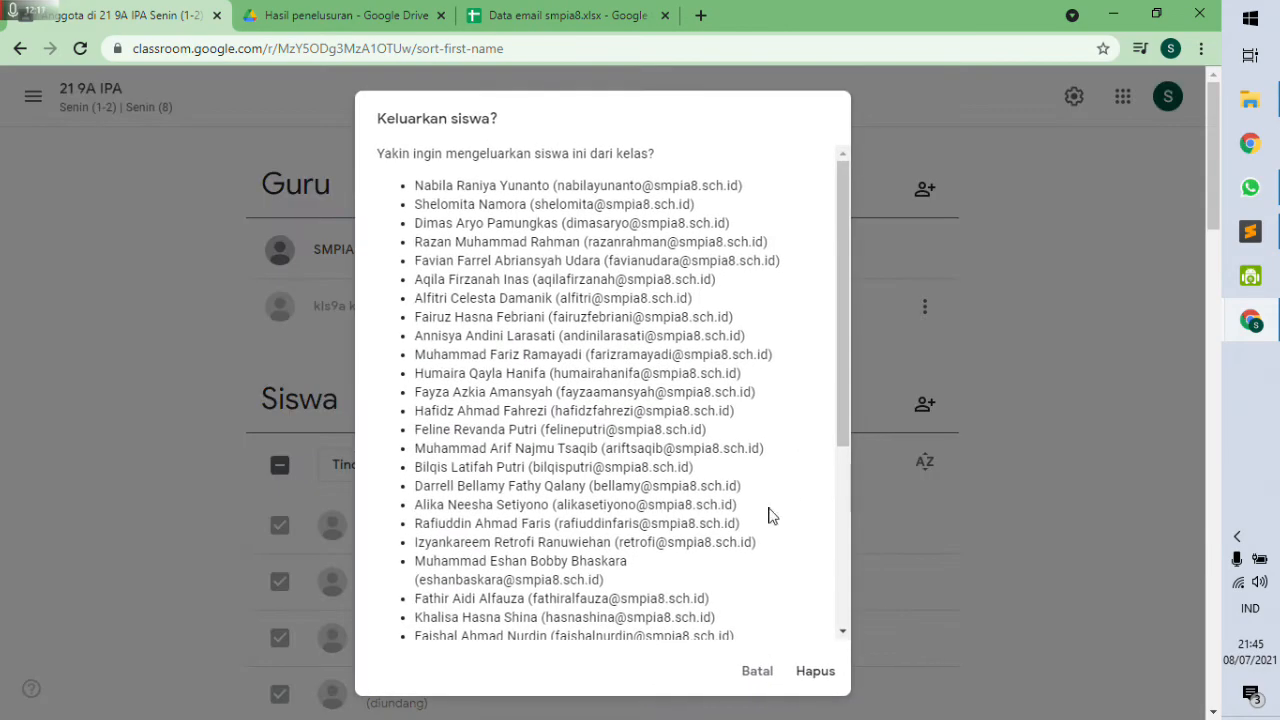
{"action": "left_click", "coordinate": [814, 671]}
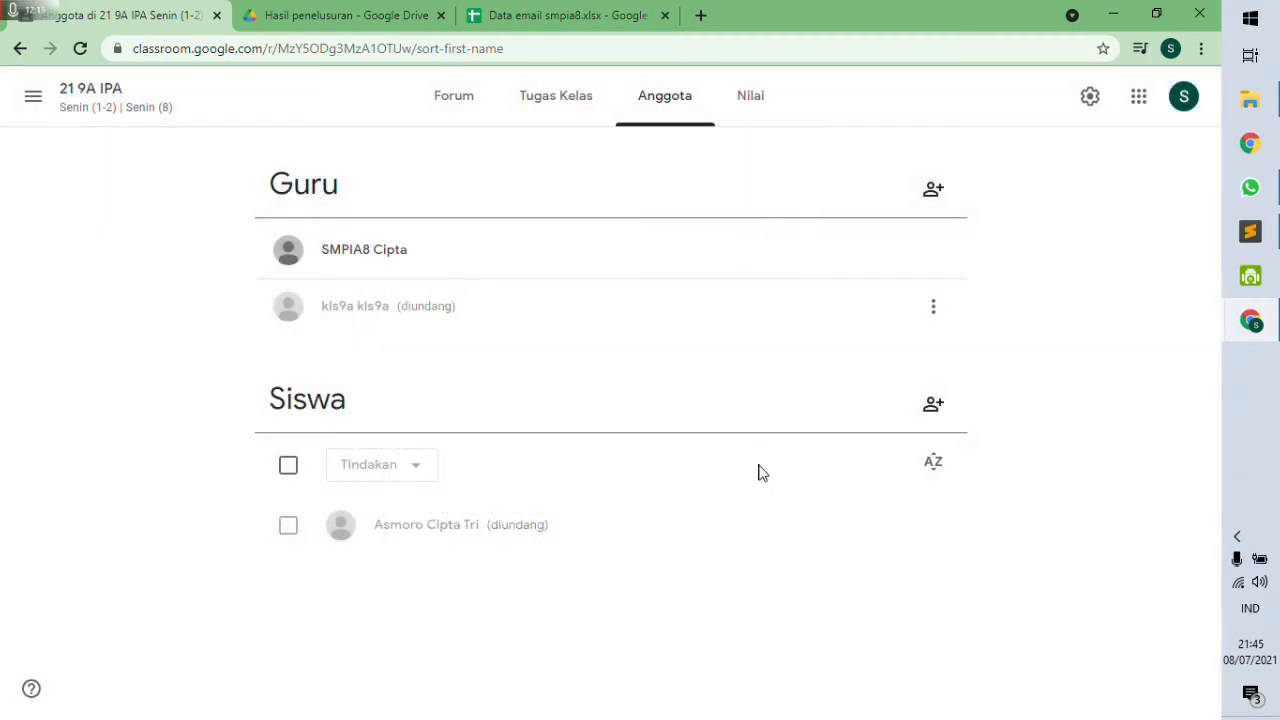
{"action": "left_click", "coordinate": [287, 466]}
{"action": "left_click", "coordinate": [420, 470]}
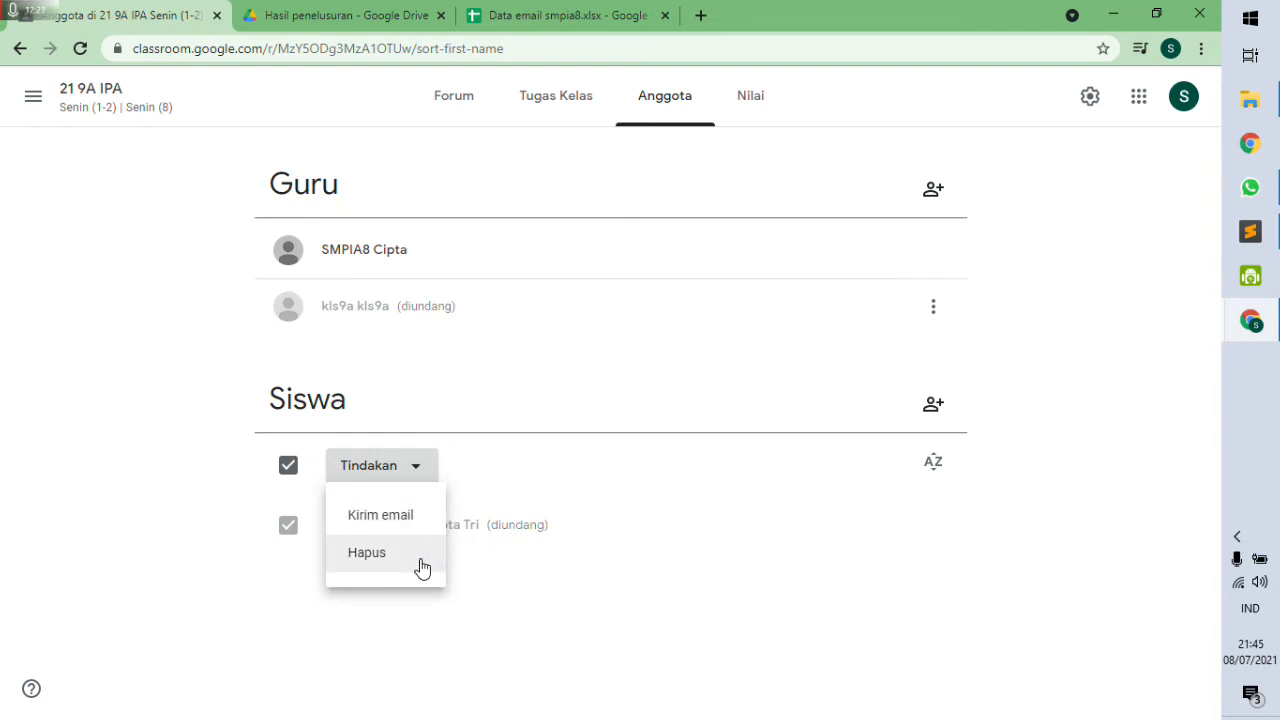
{"action": "left_click", "coordinate": [1103, 488]}
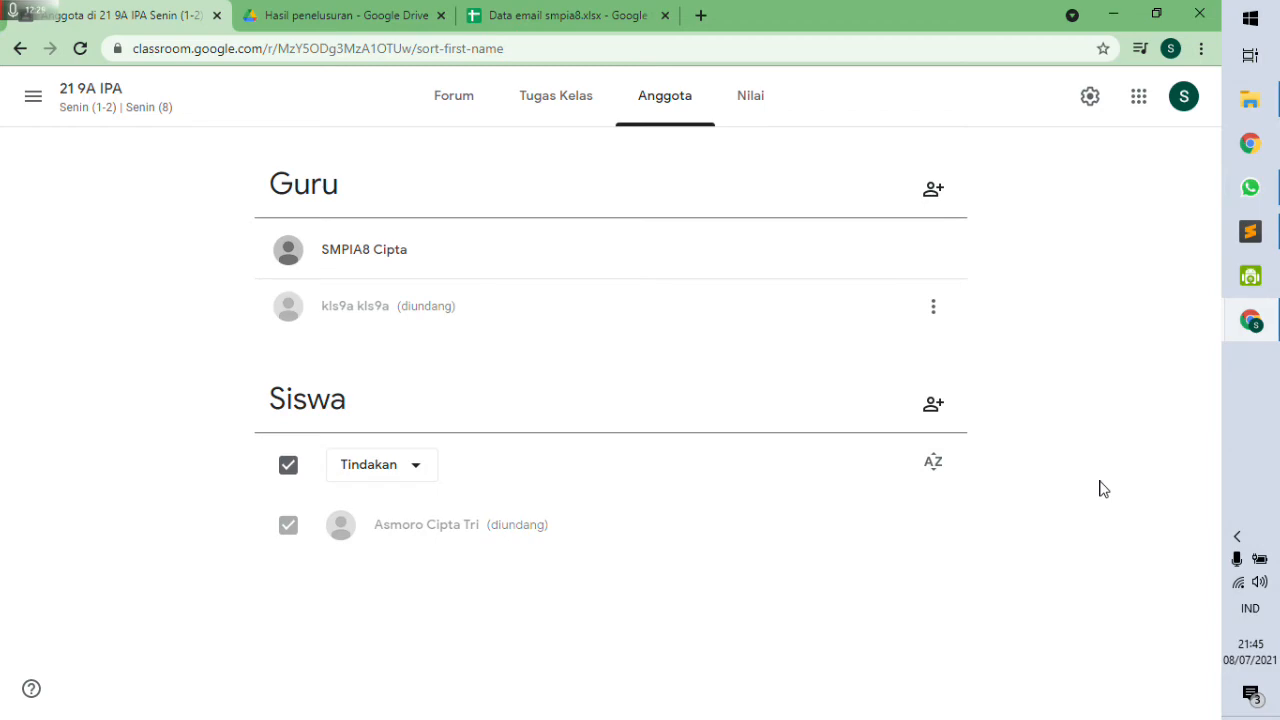
{"action": "left_click_drag", "start_coordinate": [549, 524], "coordinate": [491, 524]}
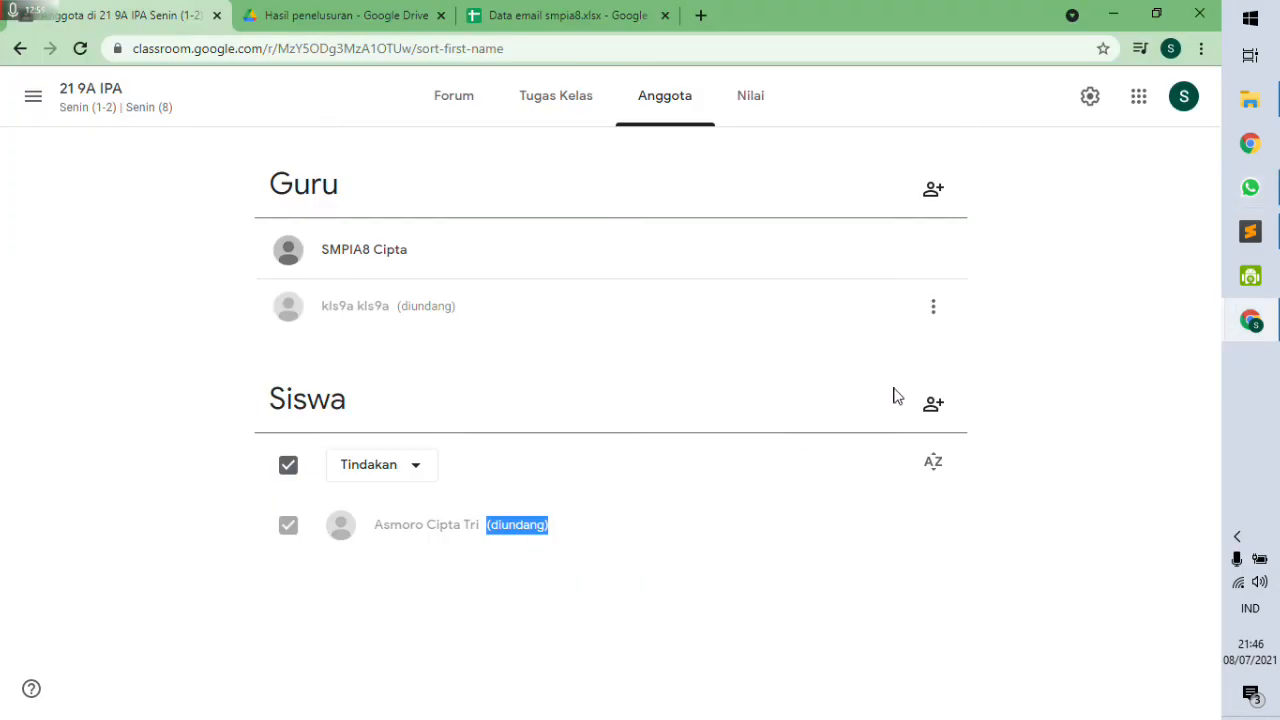
{"action": "mouse_move", "coordinate": [1266, 325]}
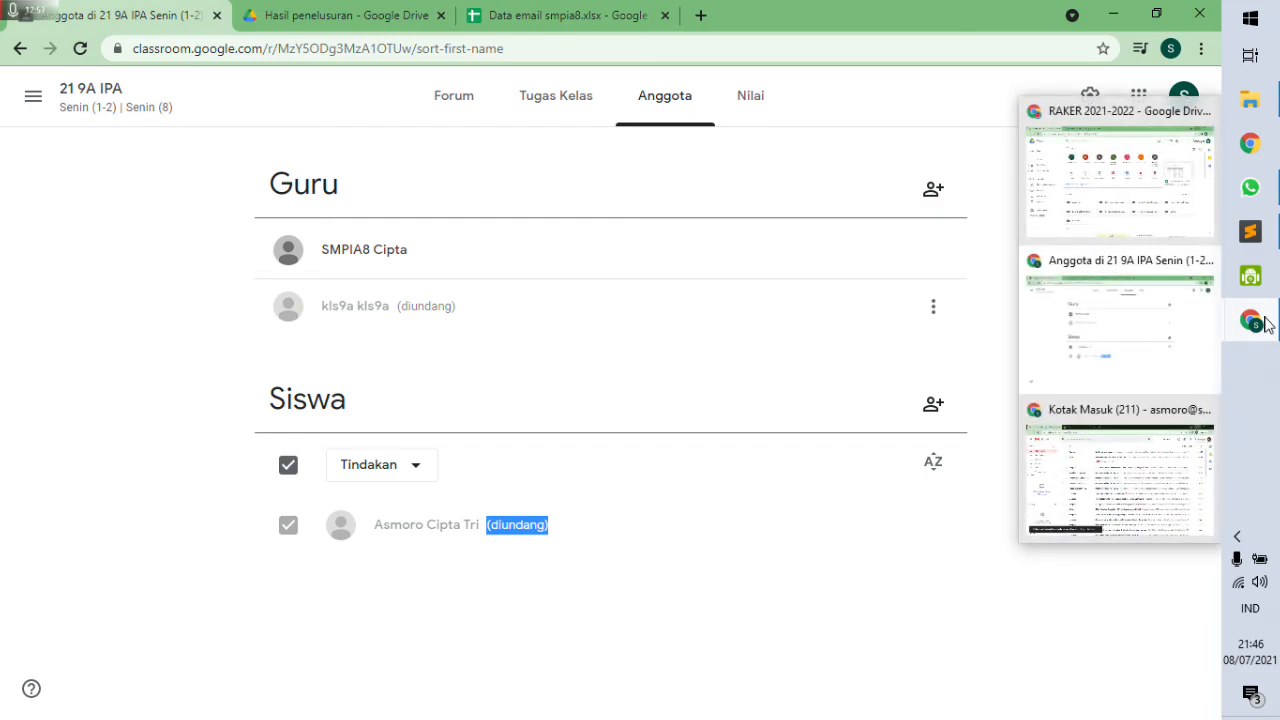
Join 21 9A IPA via Gabung in the Gmail invitation, then reload the Classroom home page.
{"action": "left_click", "coordinate": [1117, 491]}
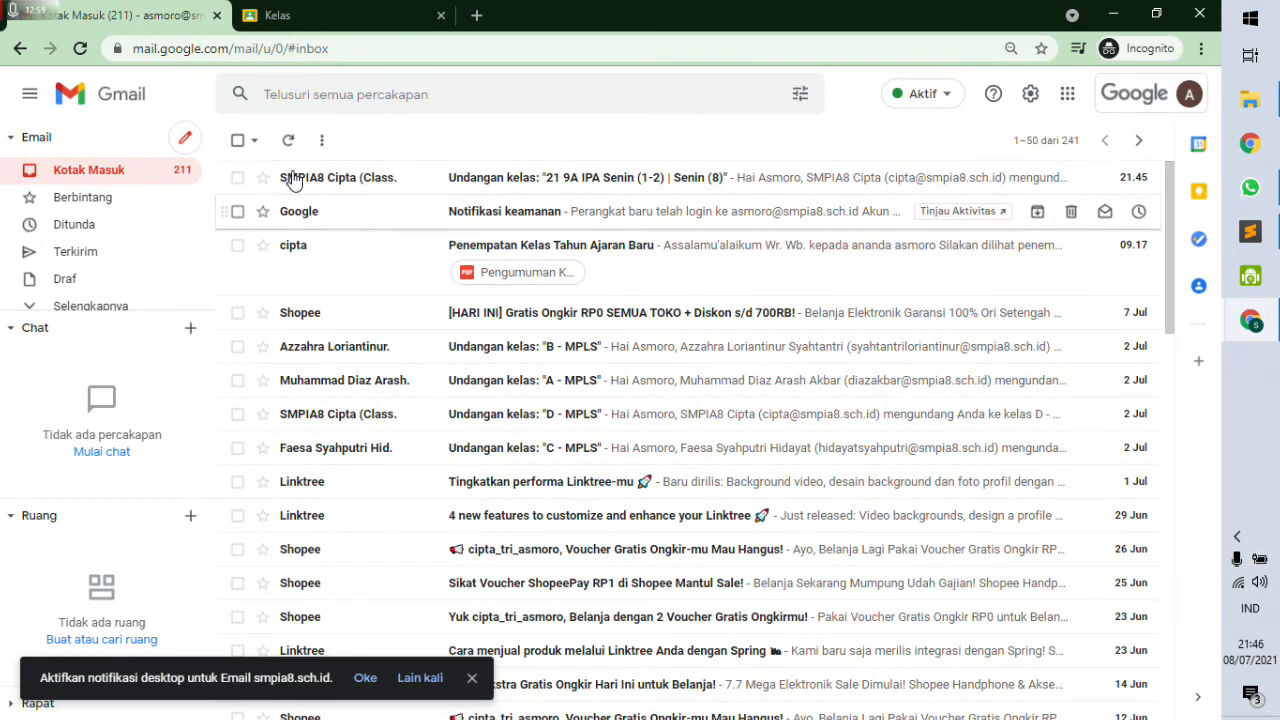
{"action": "left_click", "coordinate": [521, 190]}
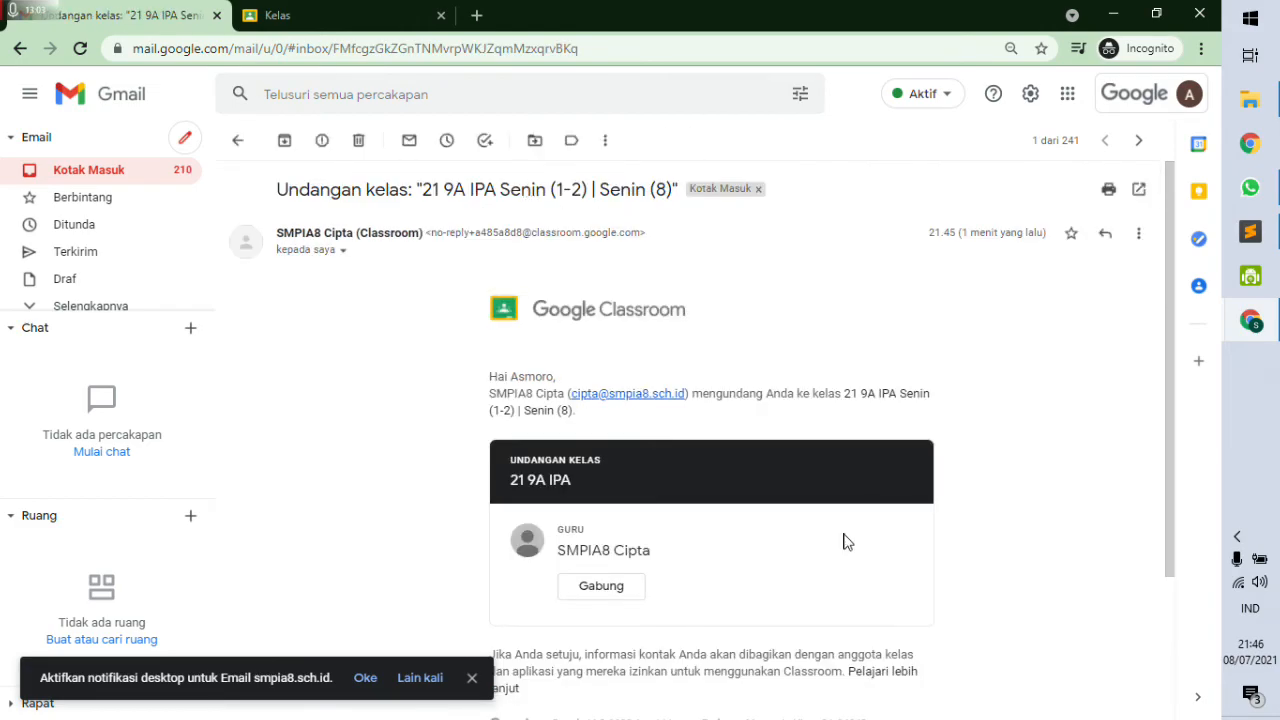
{"action": "left_click", "coordinate": [611, 592]}
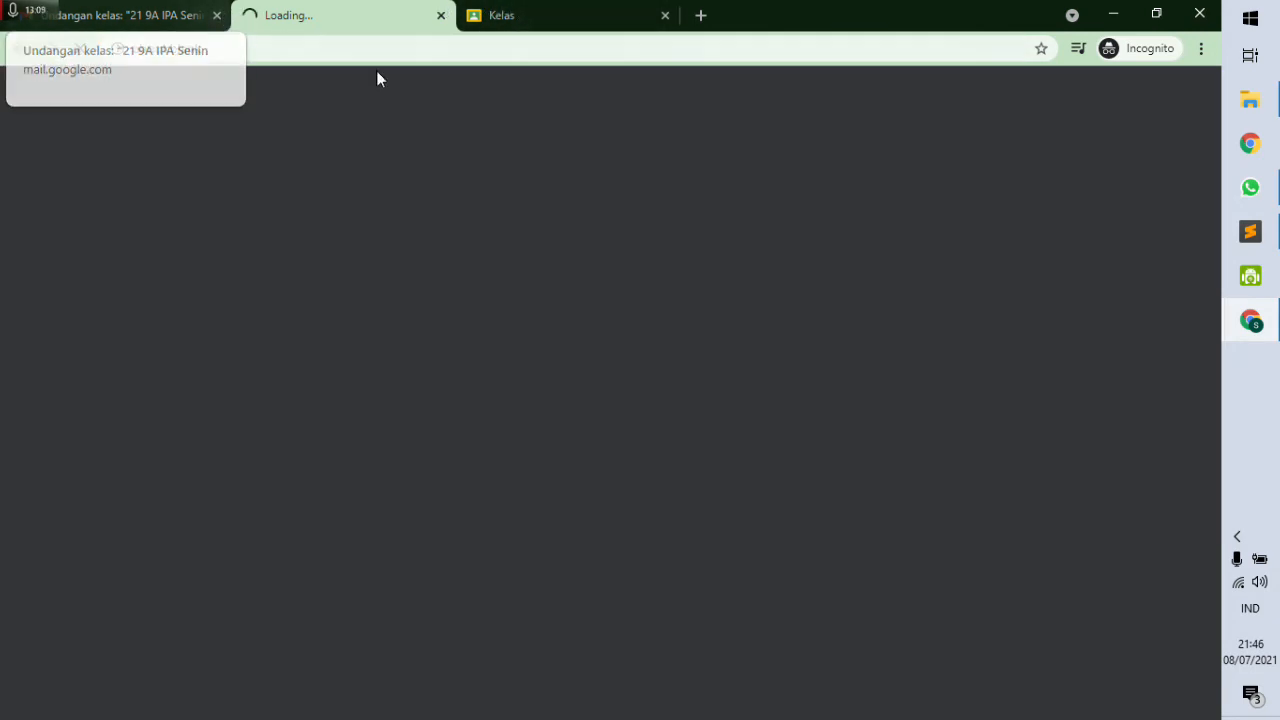
{"action": "left_click", "coordinate": [586, 14]}
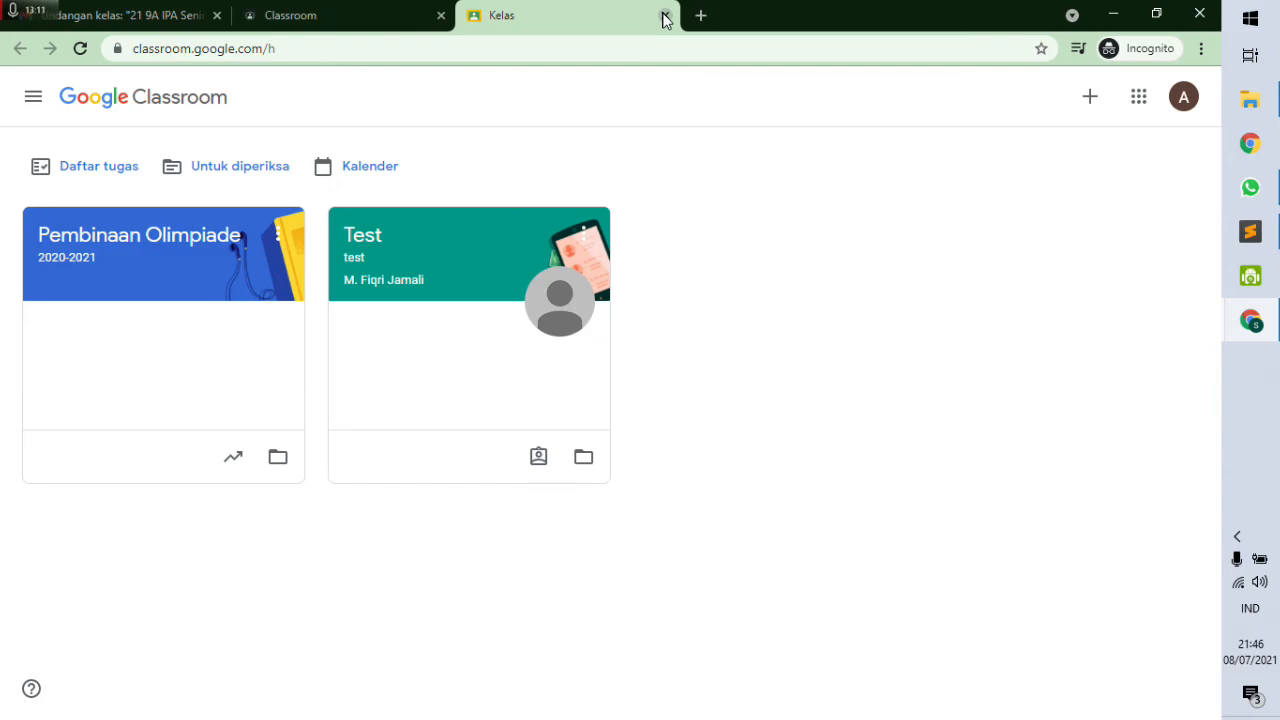
{"action": "left_click", "coordinate": [80, 48]}
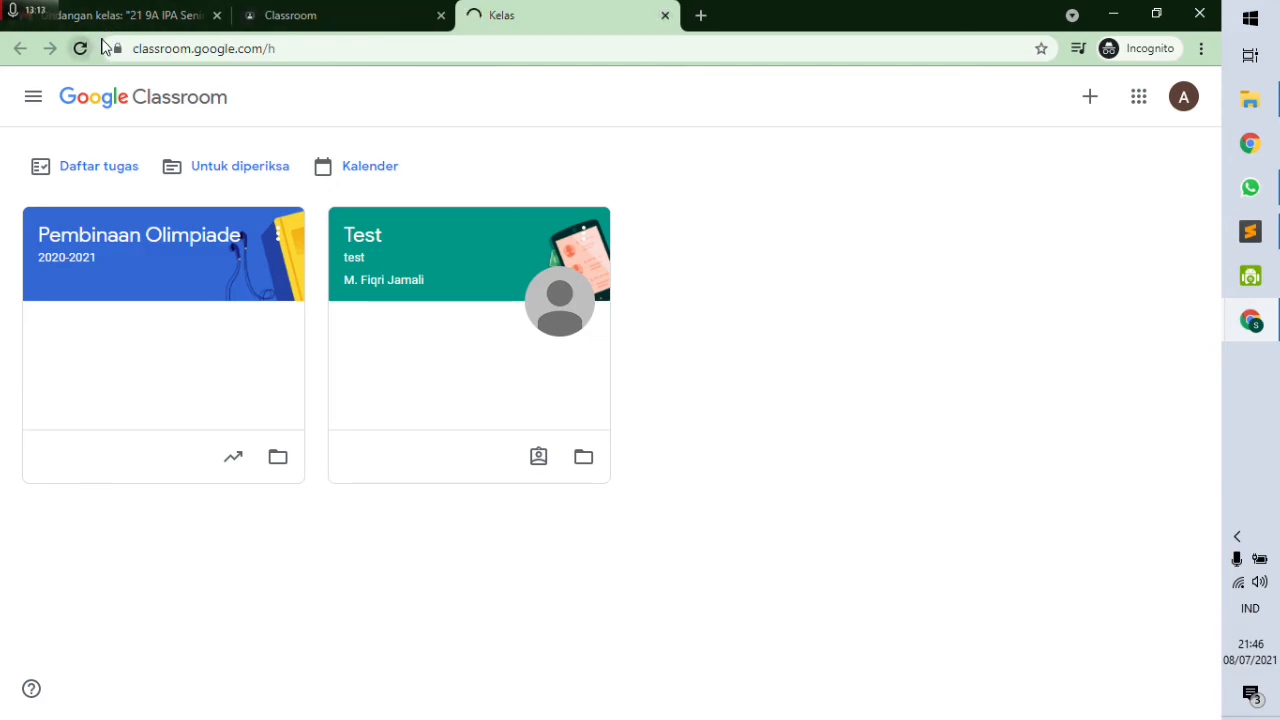
{"action": "left_click", "coordinate": [441, 15]}
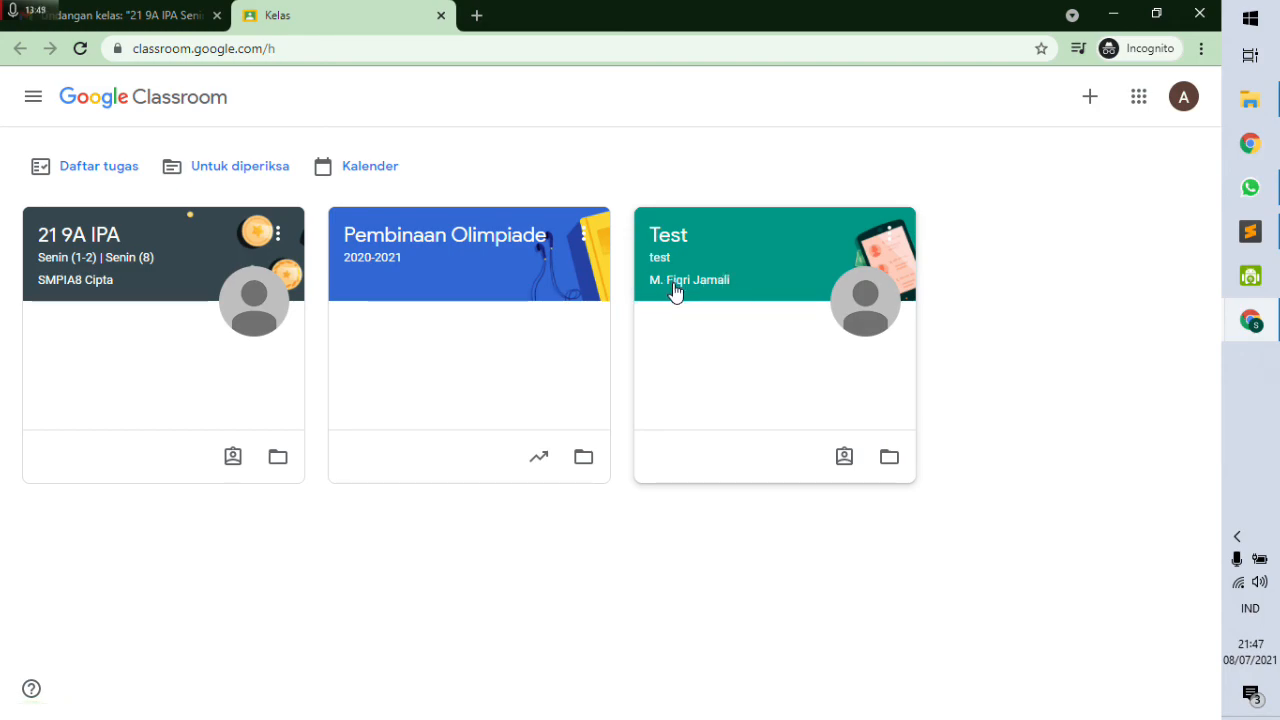
Open the 21 9A IPA class card and show its Anggota member list.
{"action": "left_click", "coordinate": [84, 255]}
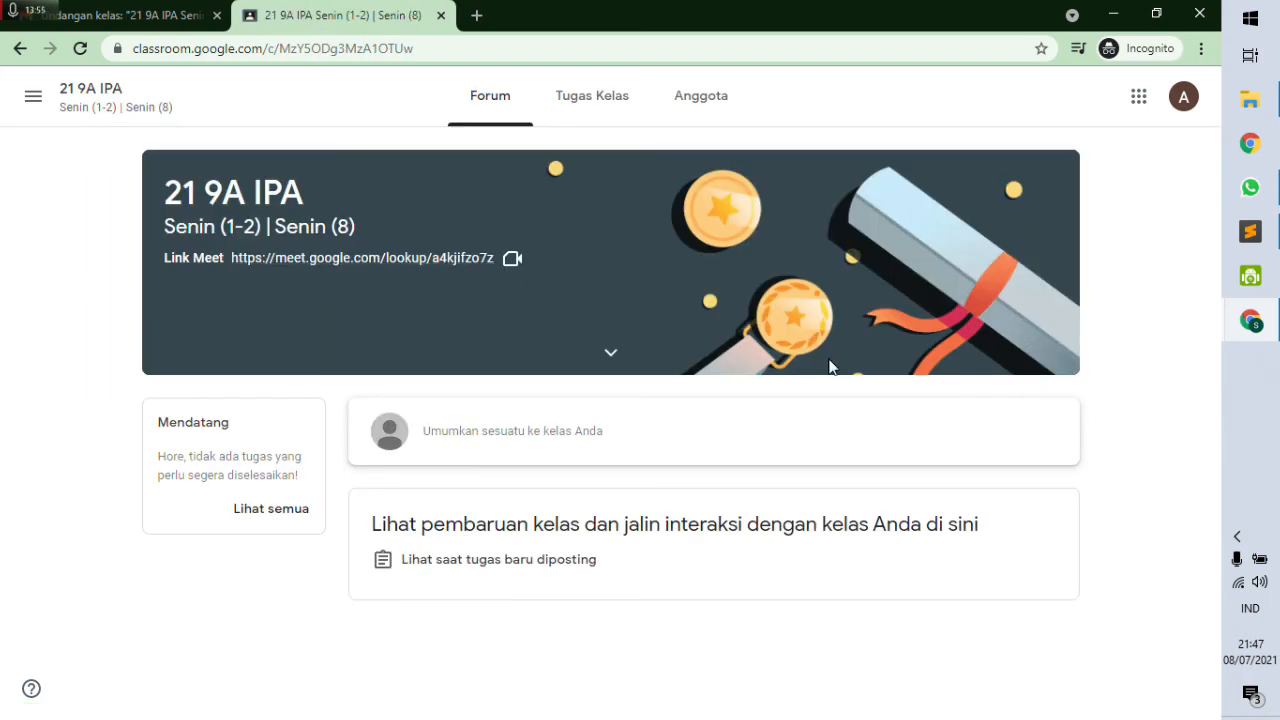
{"action": "left_click", "coordinate": [700, 96]}
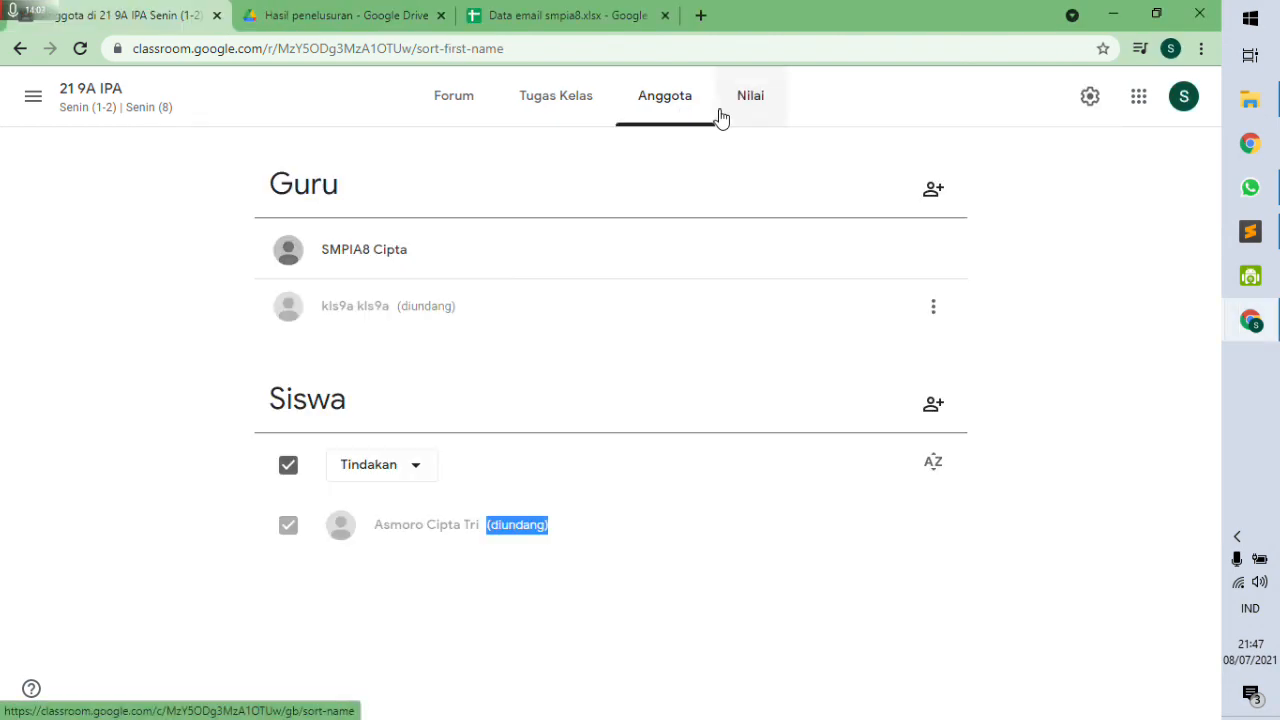
Visit the Nilai page, then return to the 21 9A IPA Forum showing the class code.
{"action": "left_click", "coordinate": [737, 106]}
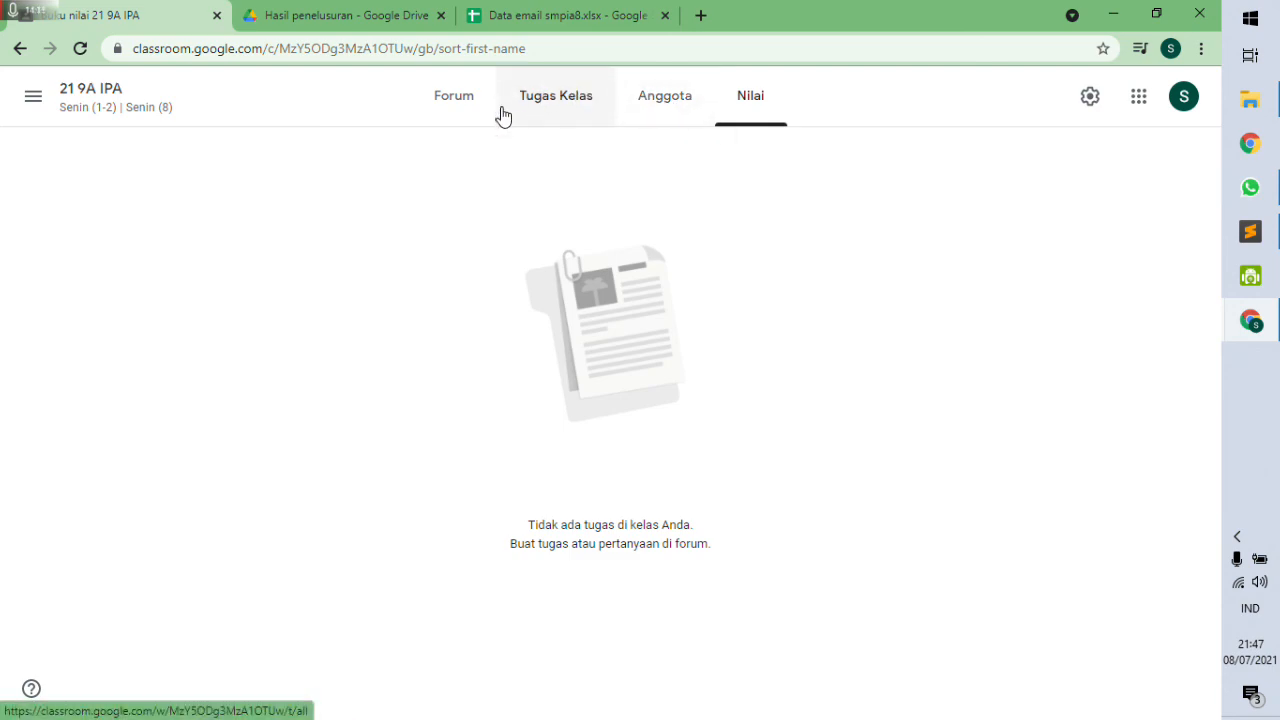
{"action": "left_click", "coordinate": [448, 99]}
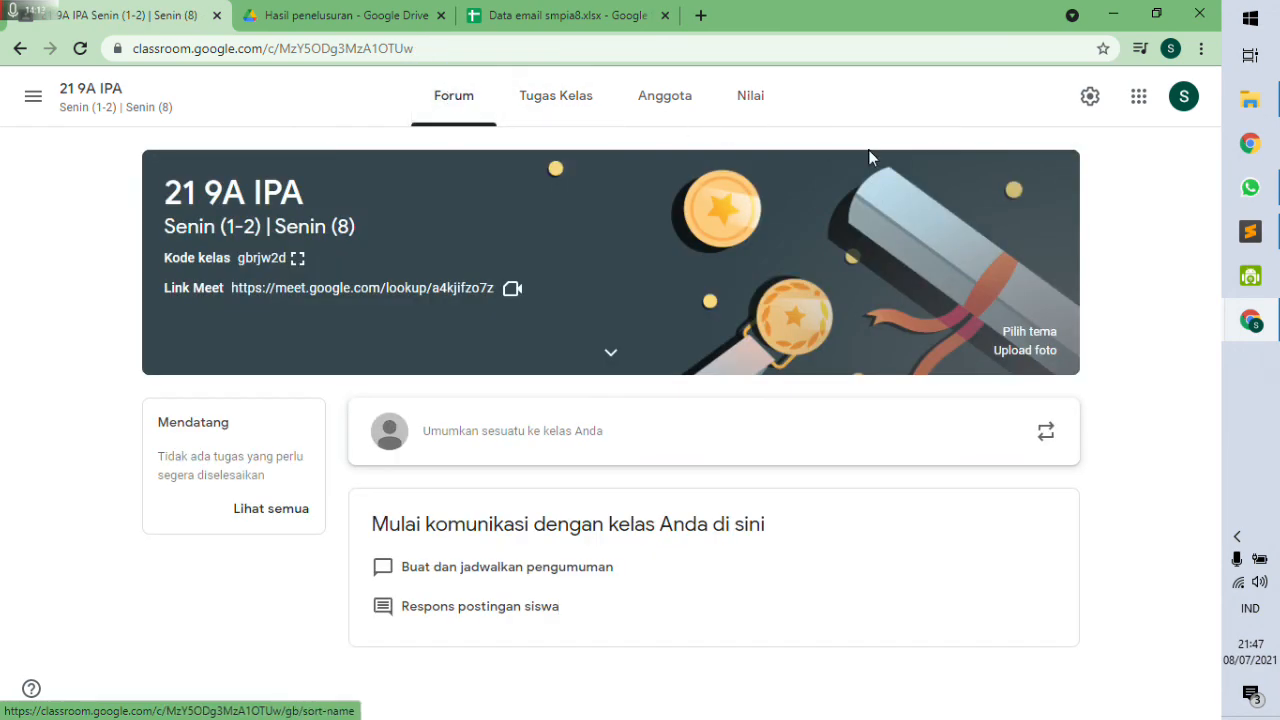